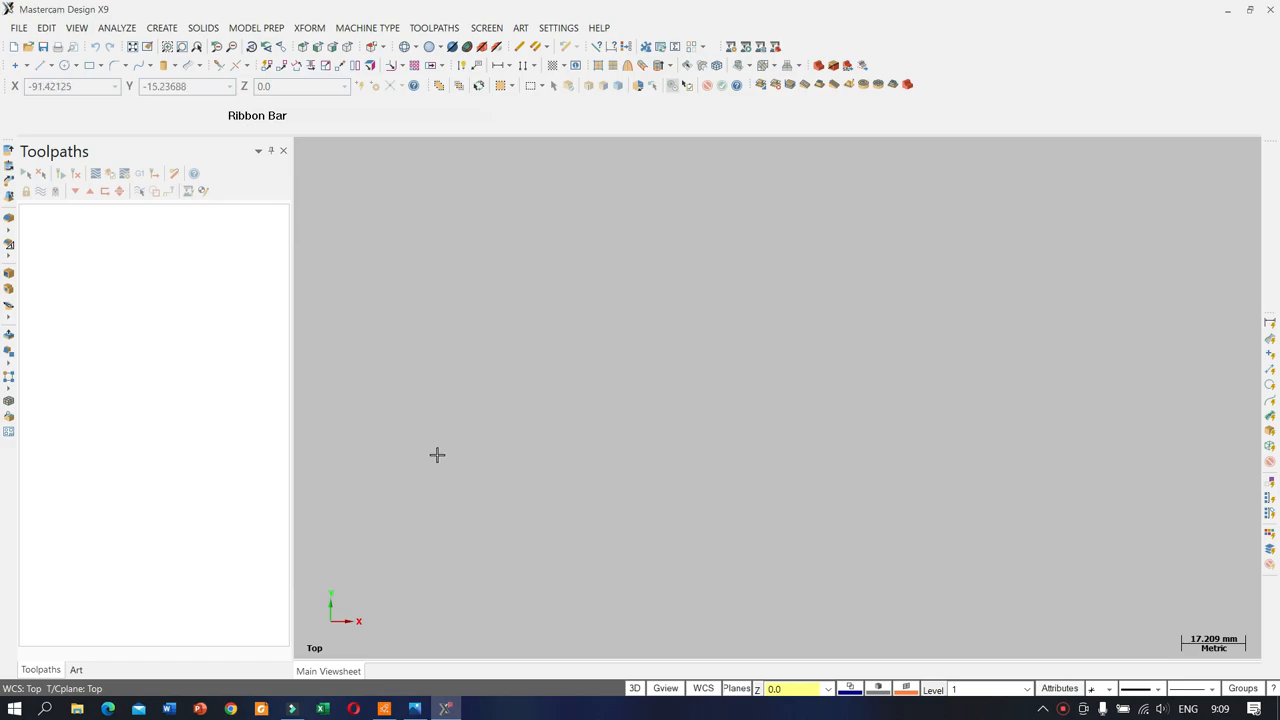
Step: Examine the reference photo of the circled red carburettor part and return to Mastercam
click(409, 714)
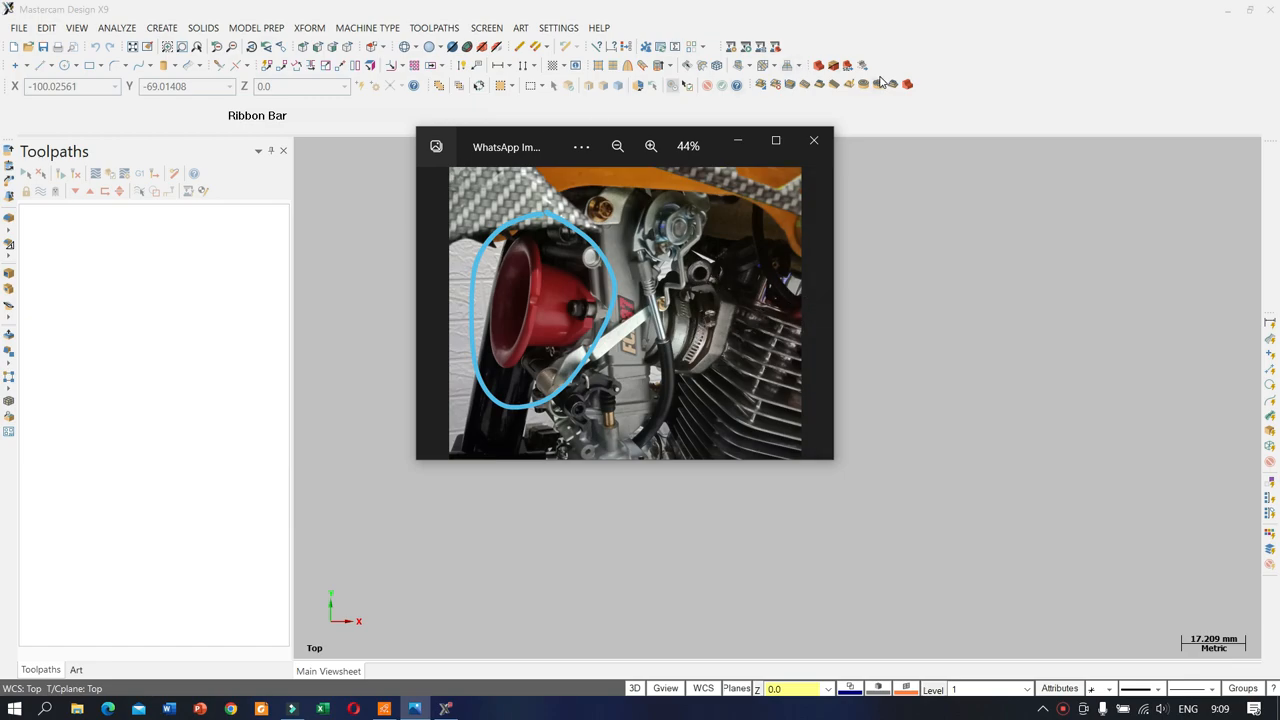
click(982, 79)
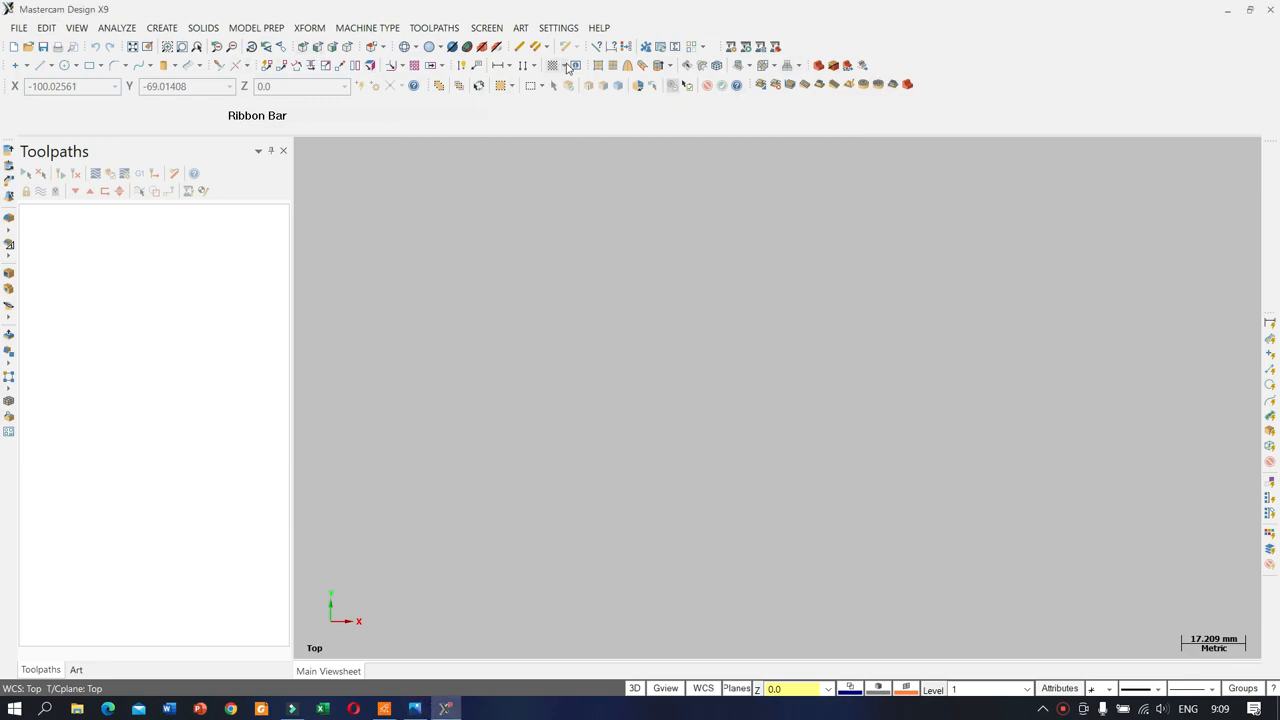
Step: Draw a circle 42.7 mm in diameter centred on the origin
click(573, 64)
click(66, 65)
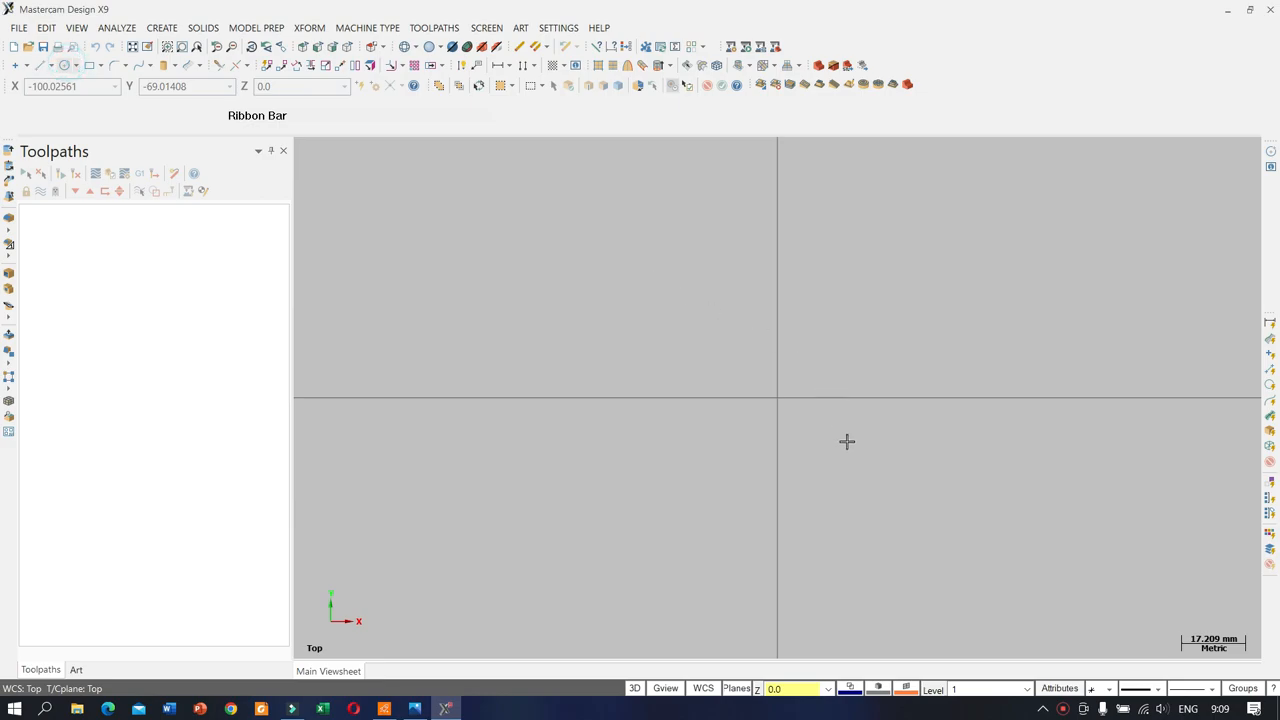
click(778, 398)
click(849, 340)
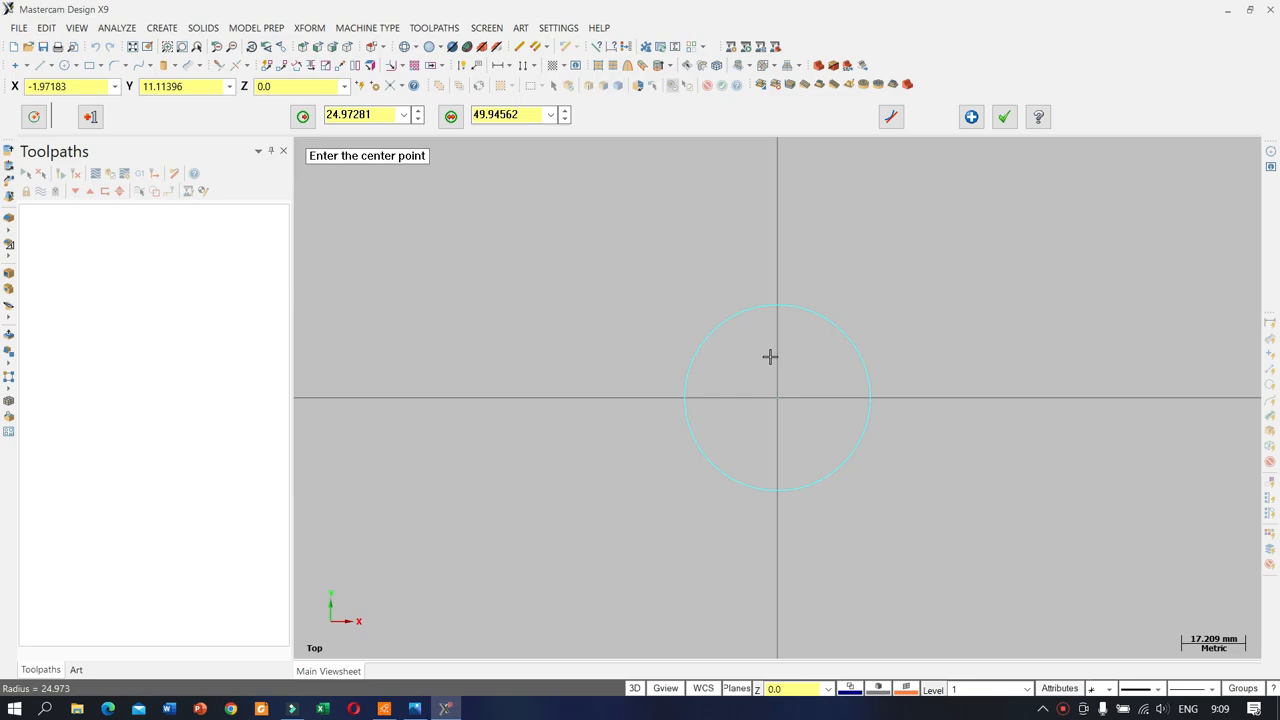
click(513, 115)
text(4)
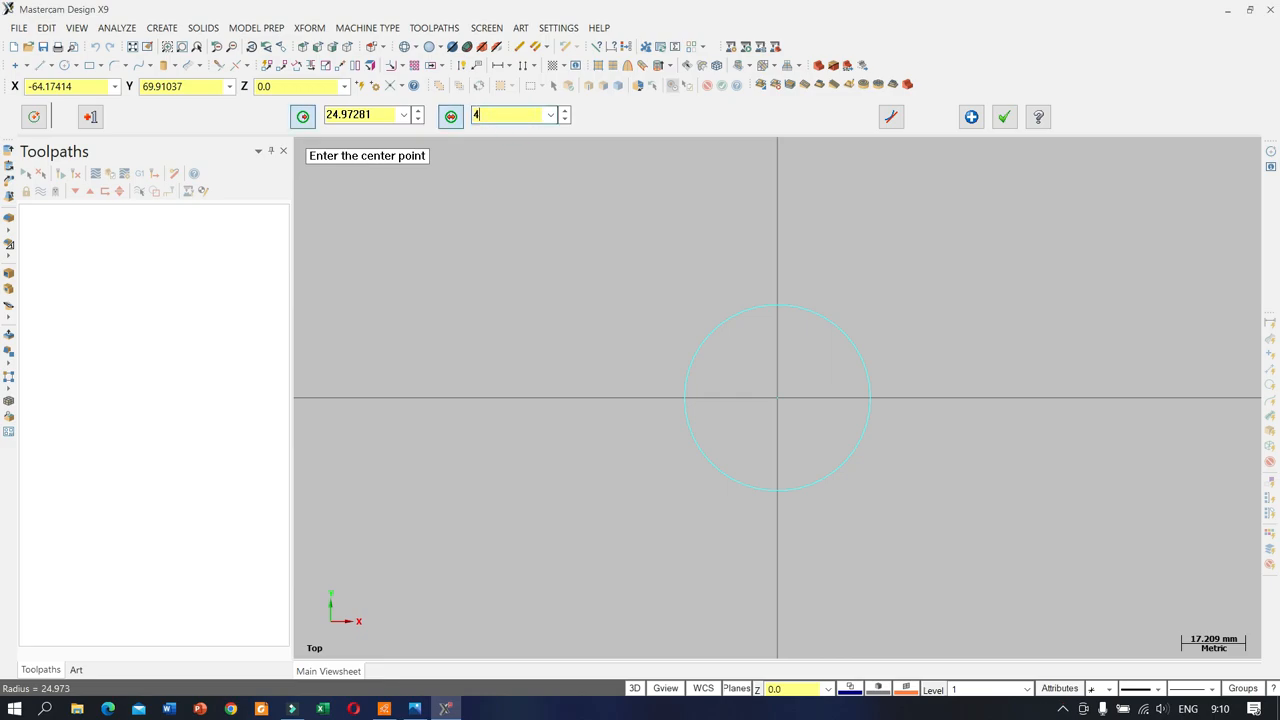
text(2.7)
key(Return)
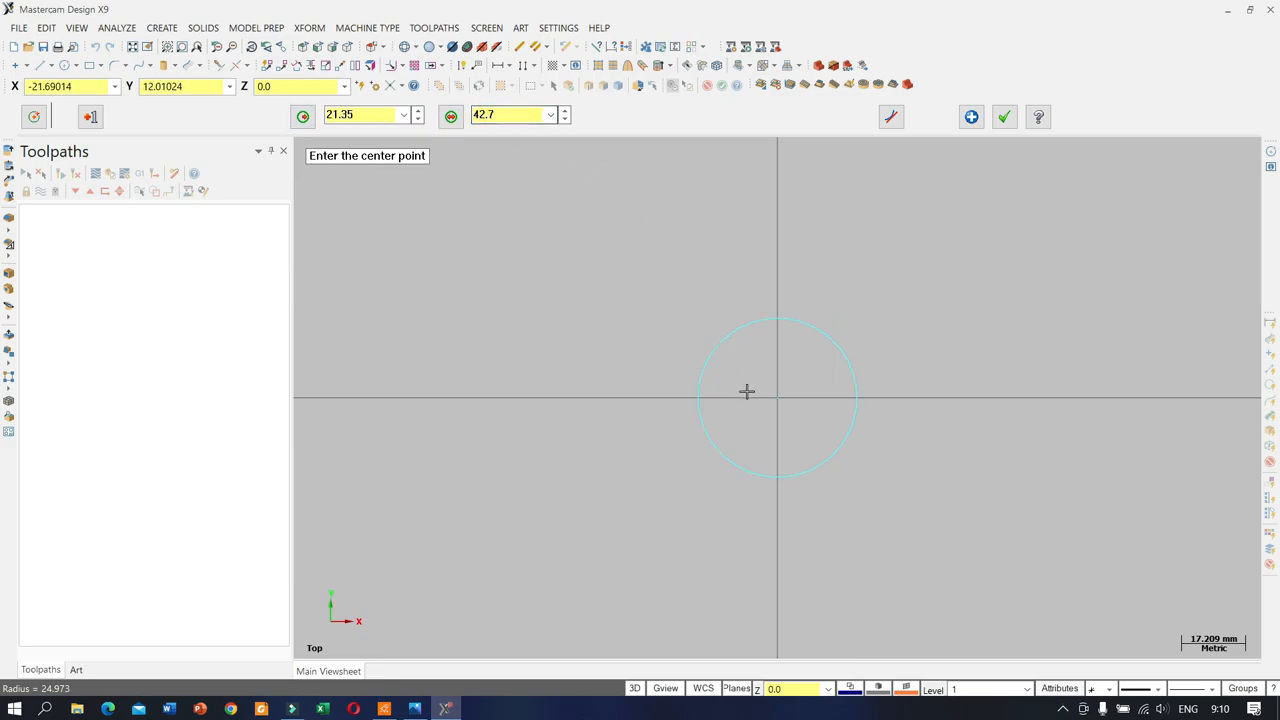
Step: Add a concentric circle 45.4 mm in diameter around the first one and delete it
click(779, 401)
click(806, 291)
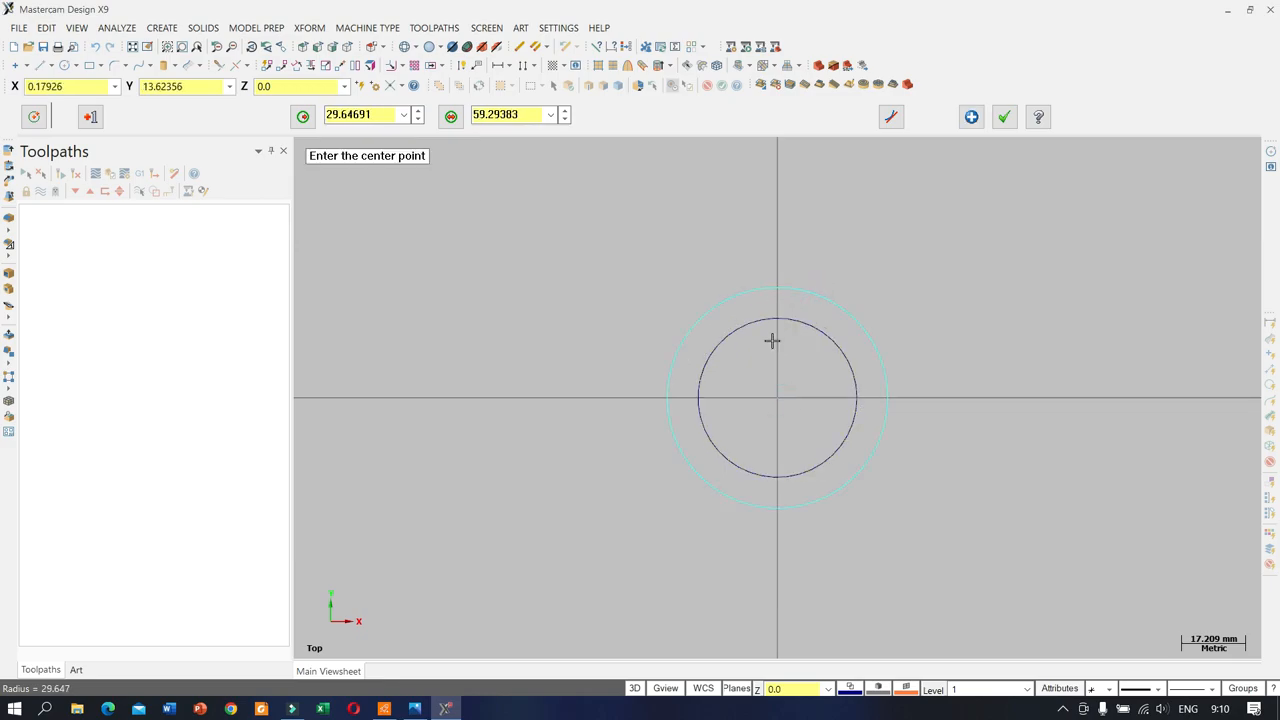
click(528, 118)
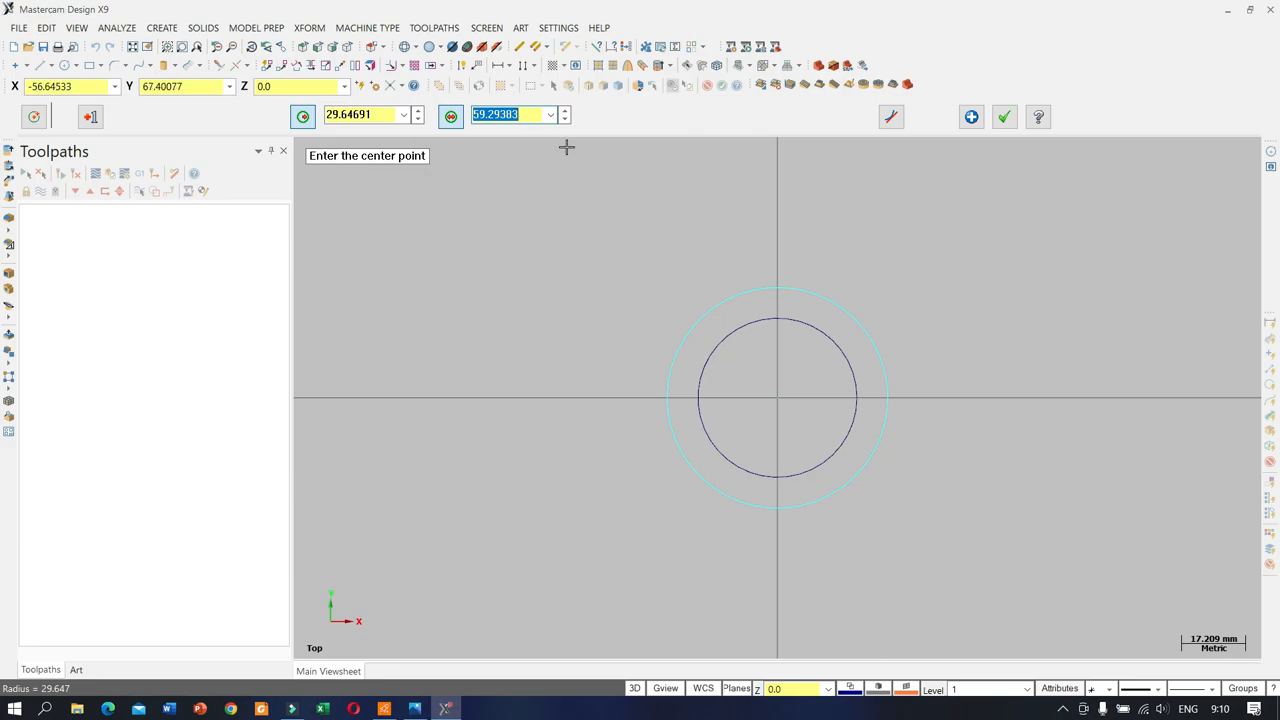
text(45.4)
key(Return)
scroll(793, 343, up, 3)
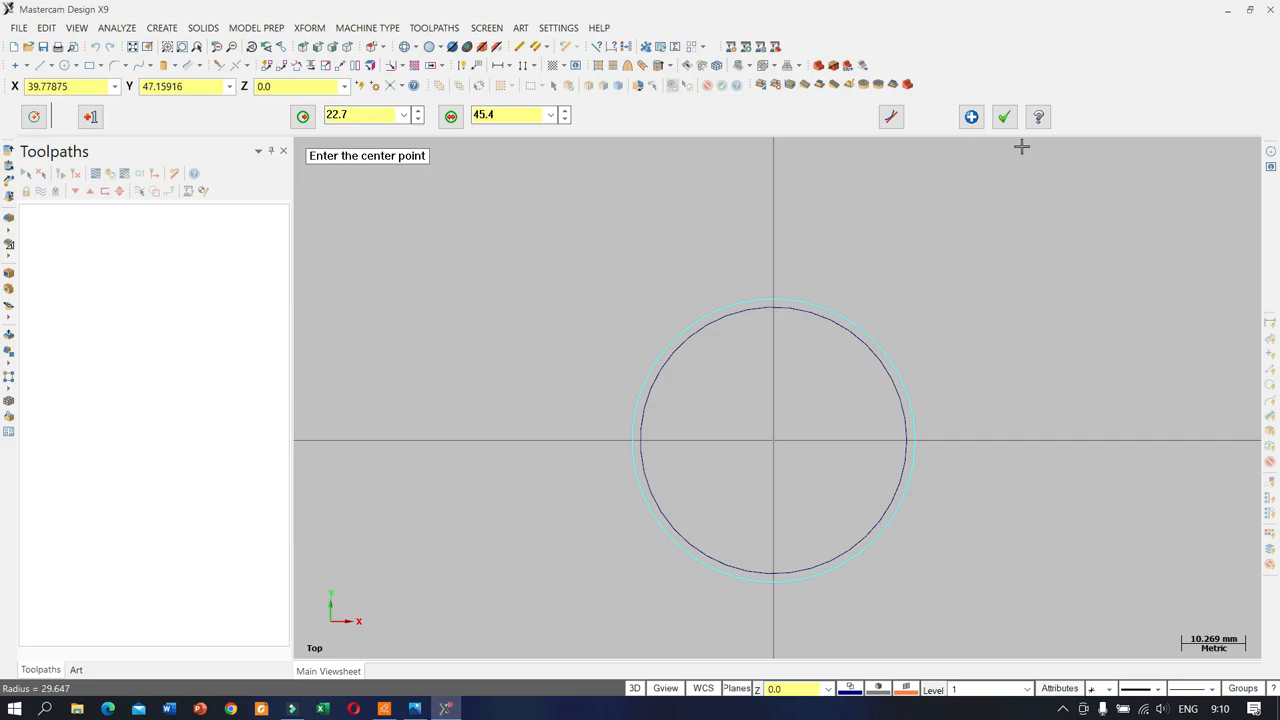
key(Escape)
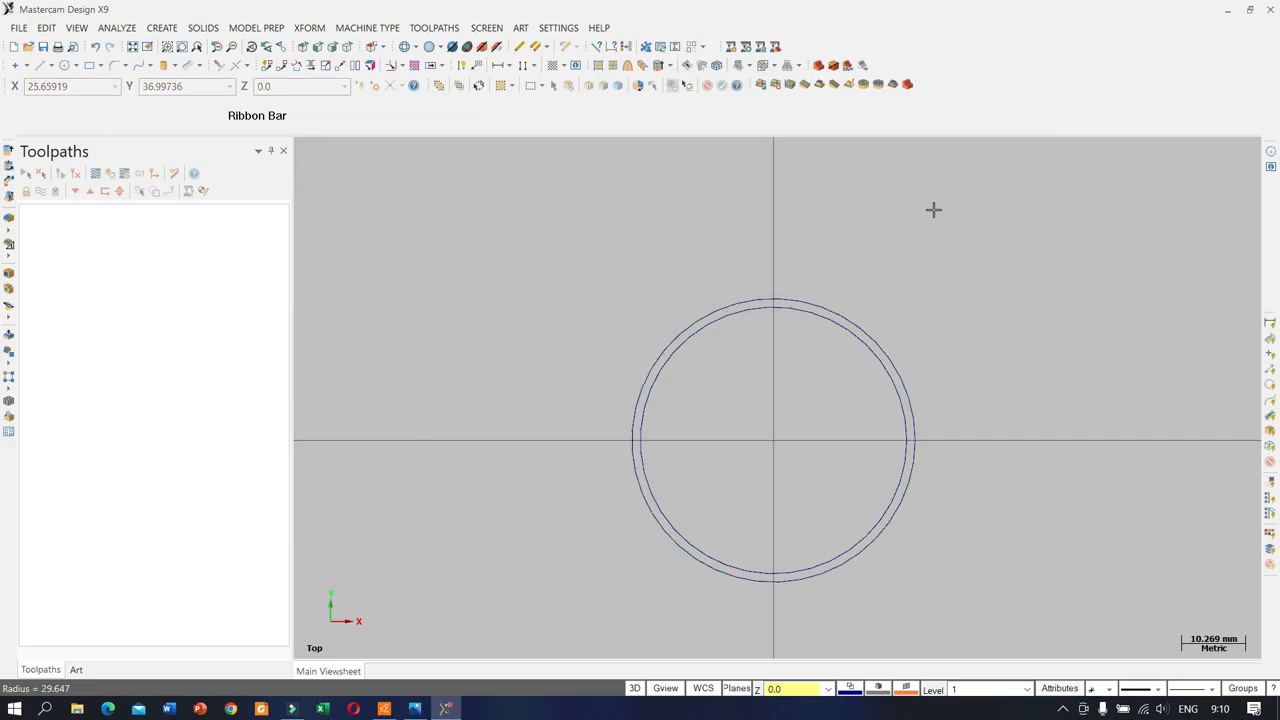
click(838, 310)
Step: Offset a copy of the 42.7 mm circle outward by 1.5 mm
click(399, 66)
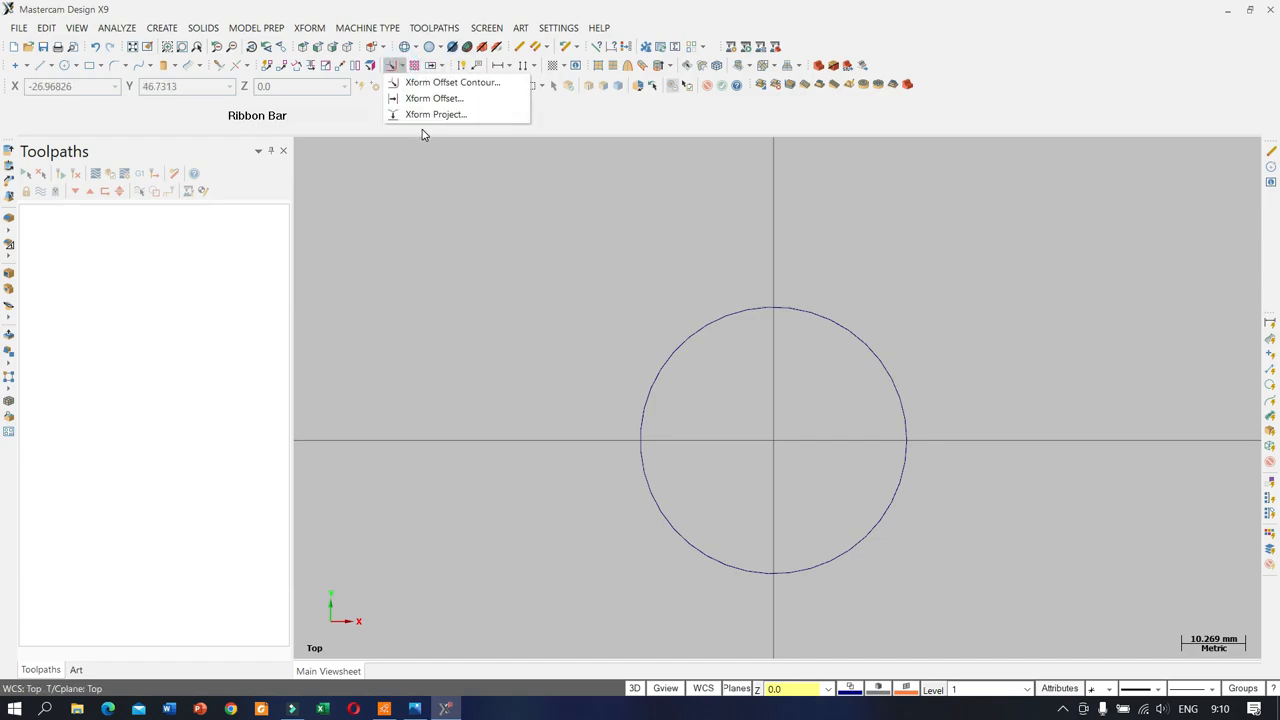
click(417, 96)
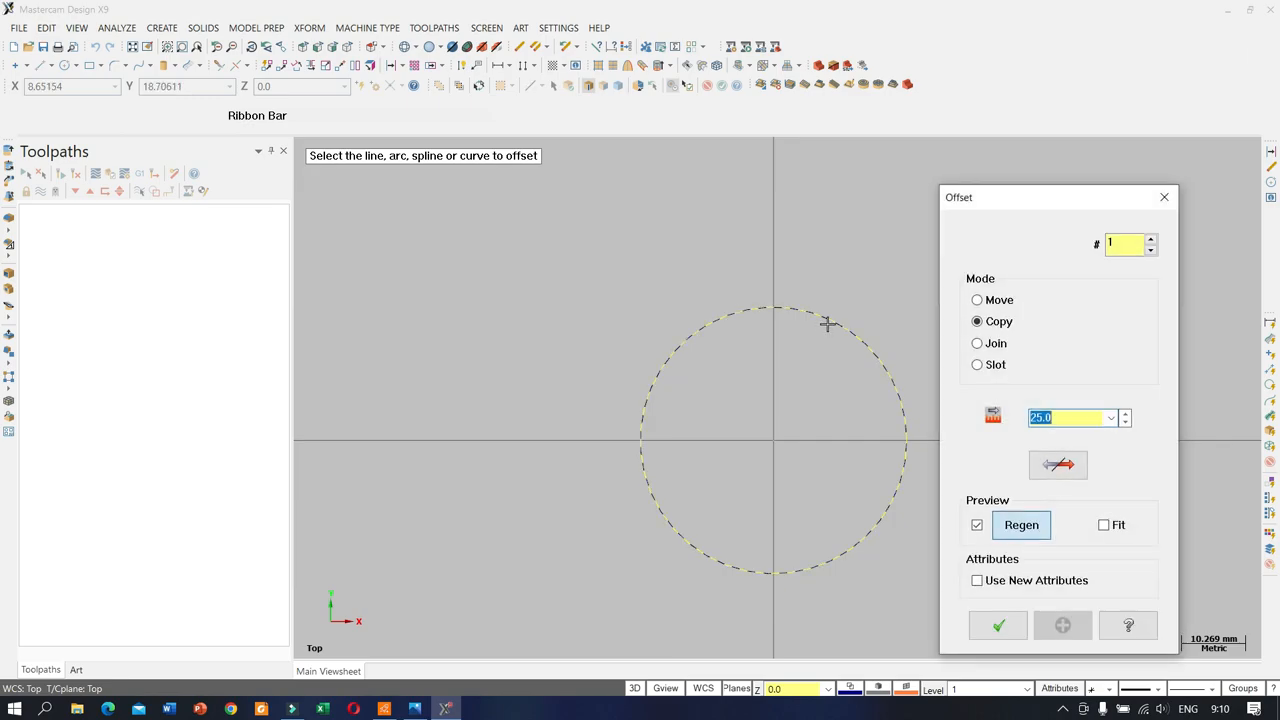
text(1.5)
click(820, 316)
click(830, 293)
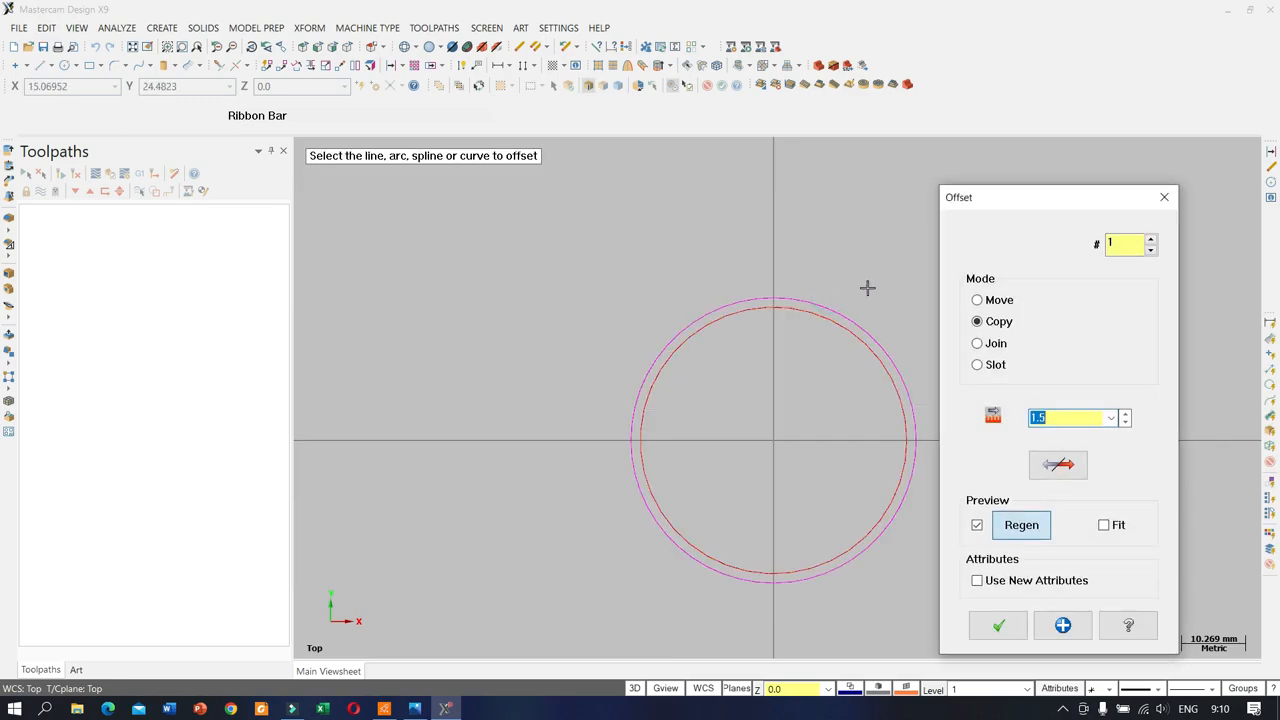
click(983, 637)
Step: Draw a circle 8 mm in diameter centred on the origin
click(64, 65)
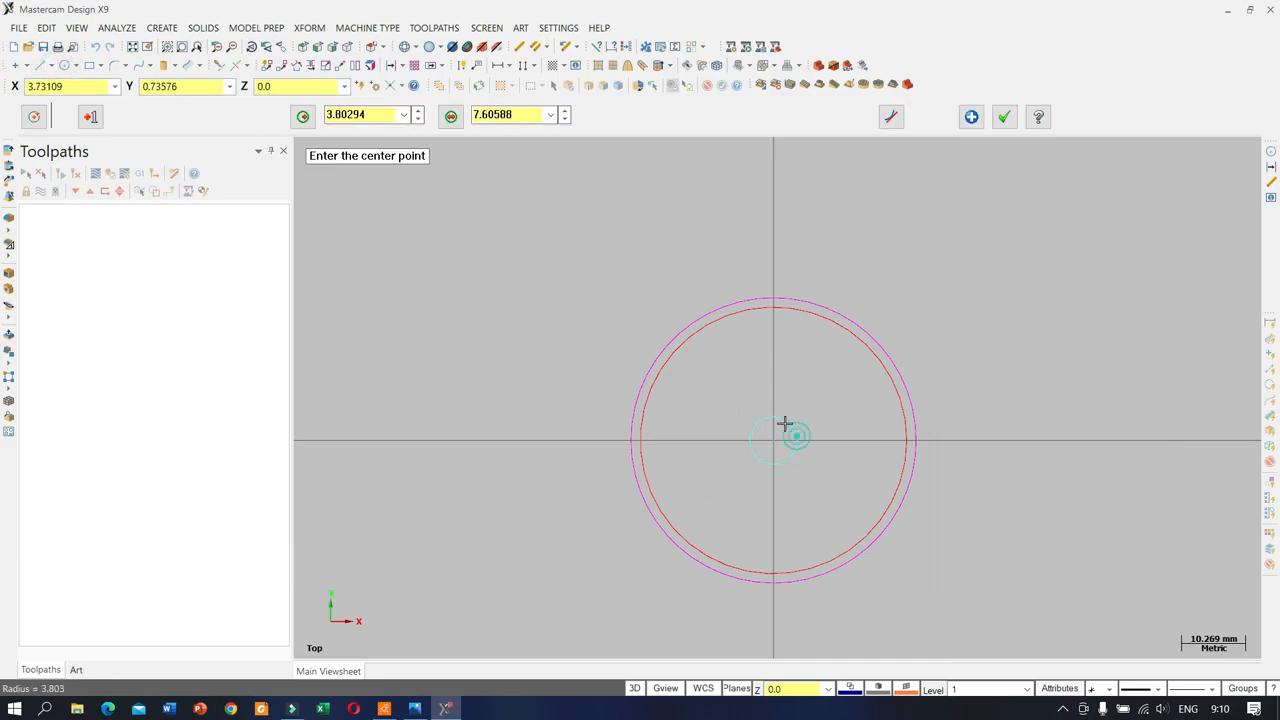
click(510, 114)
text(8)
key(Return)
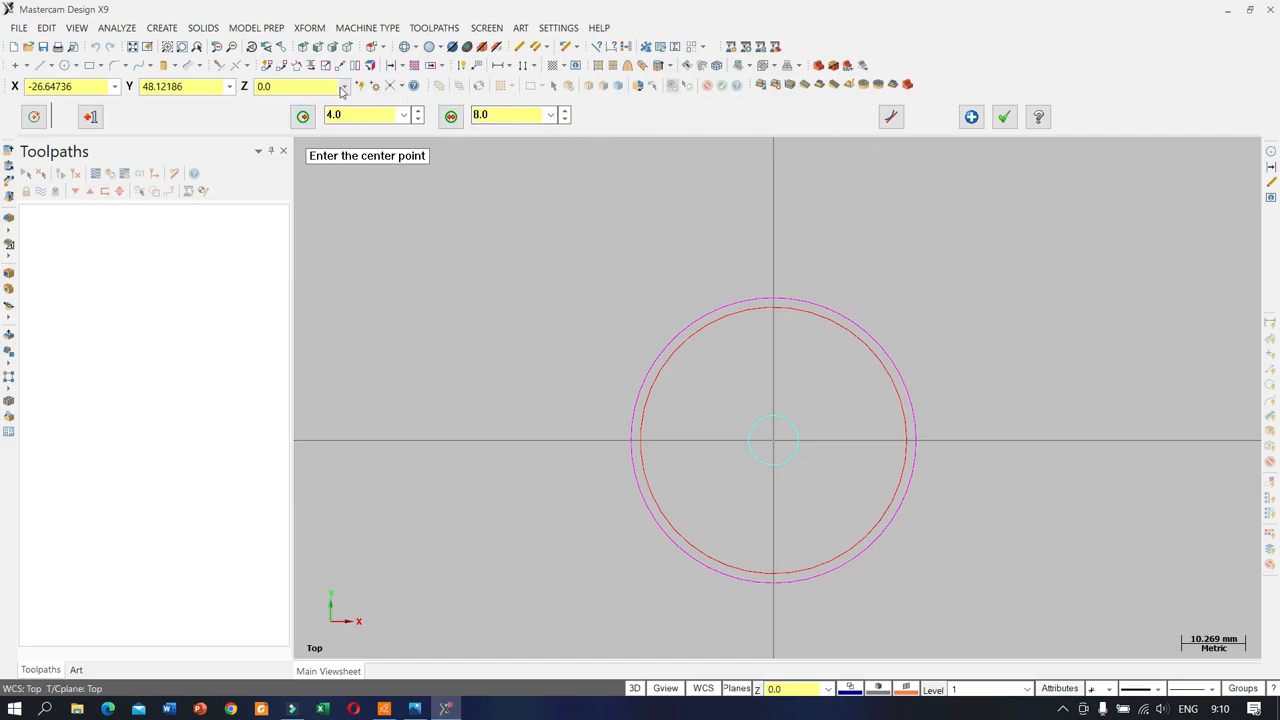
Step: Set up a translation of the 8 mm circle along X with a distance of 21.75 + 4.1 mm
click(284, 66)
click(799, 427)
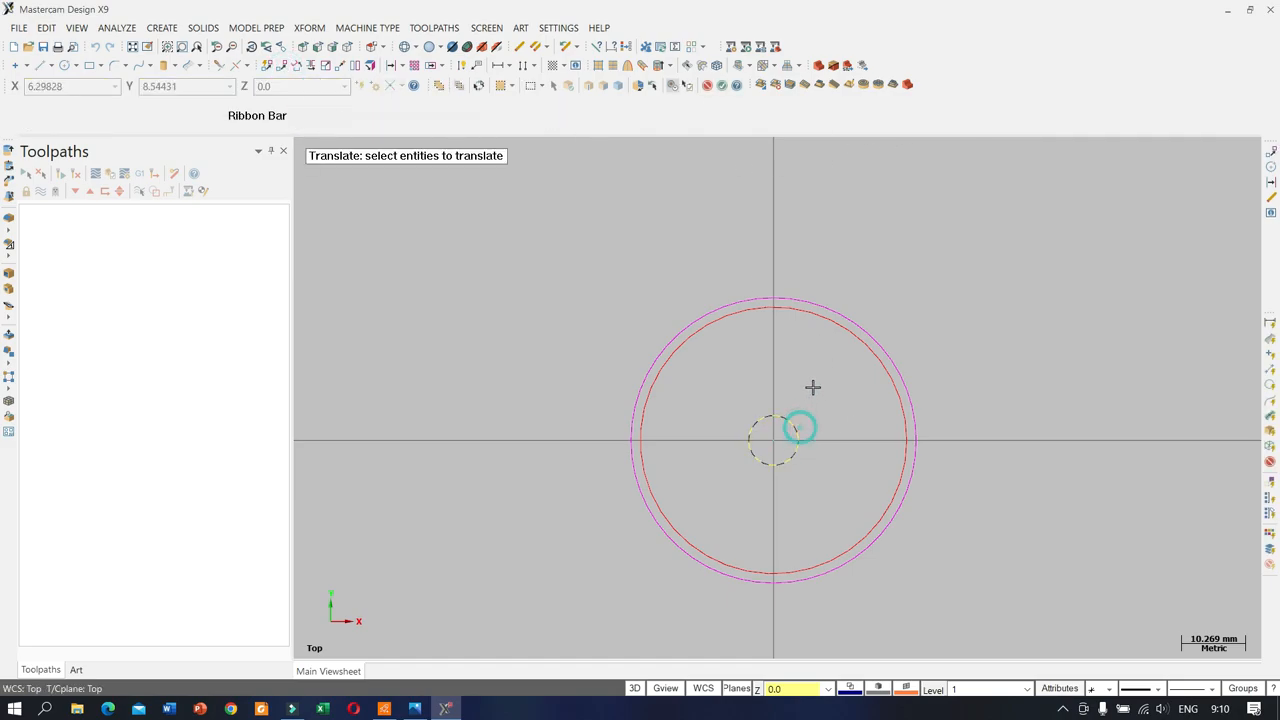
key(Return)
click(1128, 194)
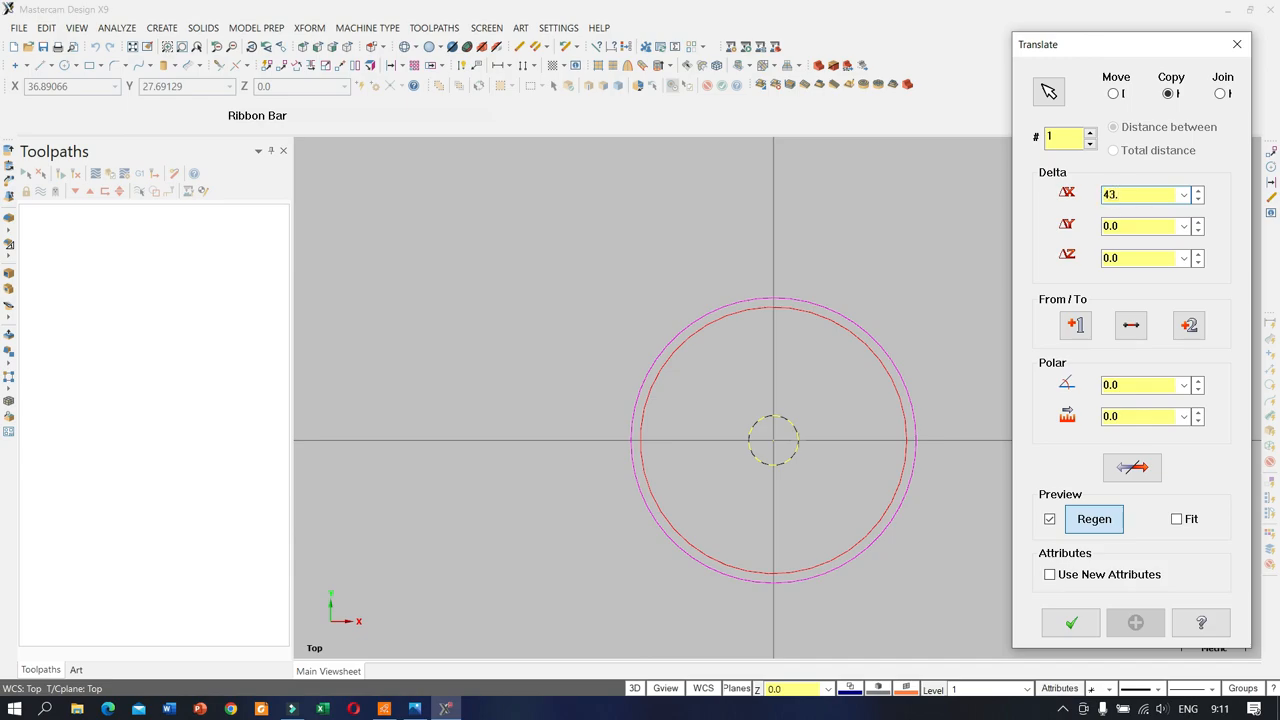
key(Return)
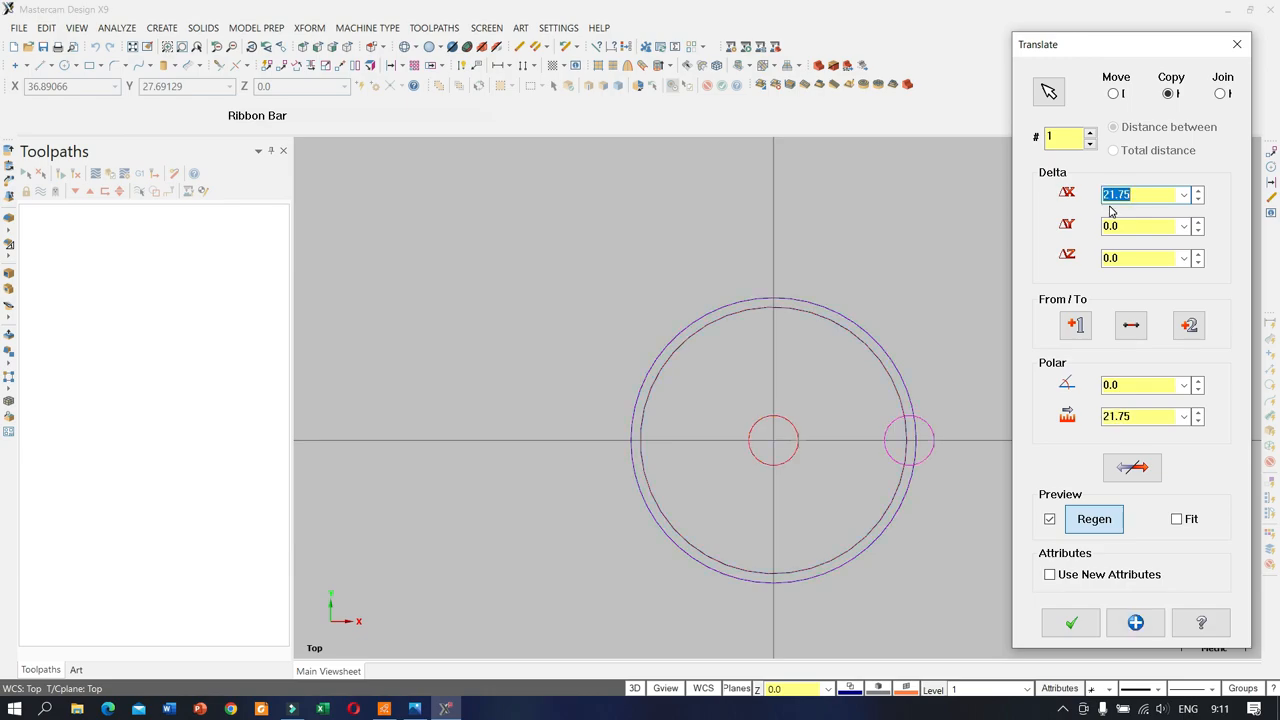
click(1145, 193)
text(+4.1)
key(Return)
Step: Set the X distance to 51.5/2 plus 4.1 mm (29.85) and place the 8 mm circle on both sides of the origin
text(51)
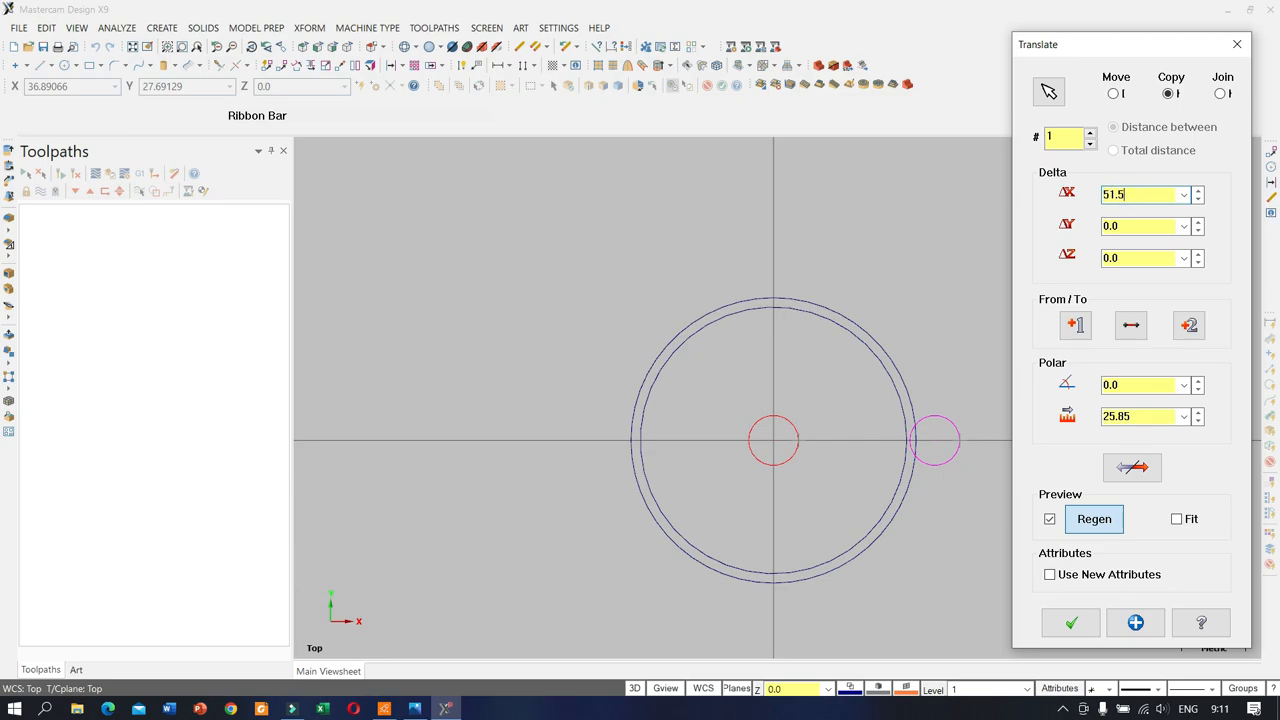
key(Return)
key(Return)
text(51.5/2)
key(Return)
click(1138, 196)
key(Return)
click(1132, 466)
click(1132, 466)
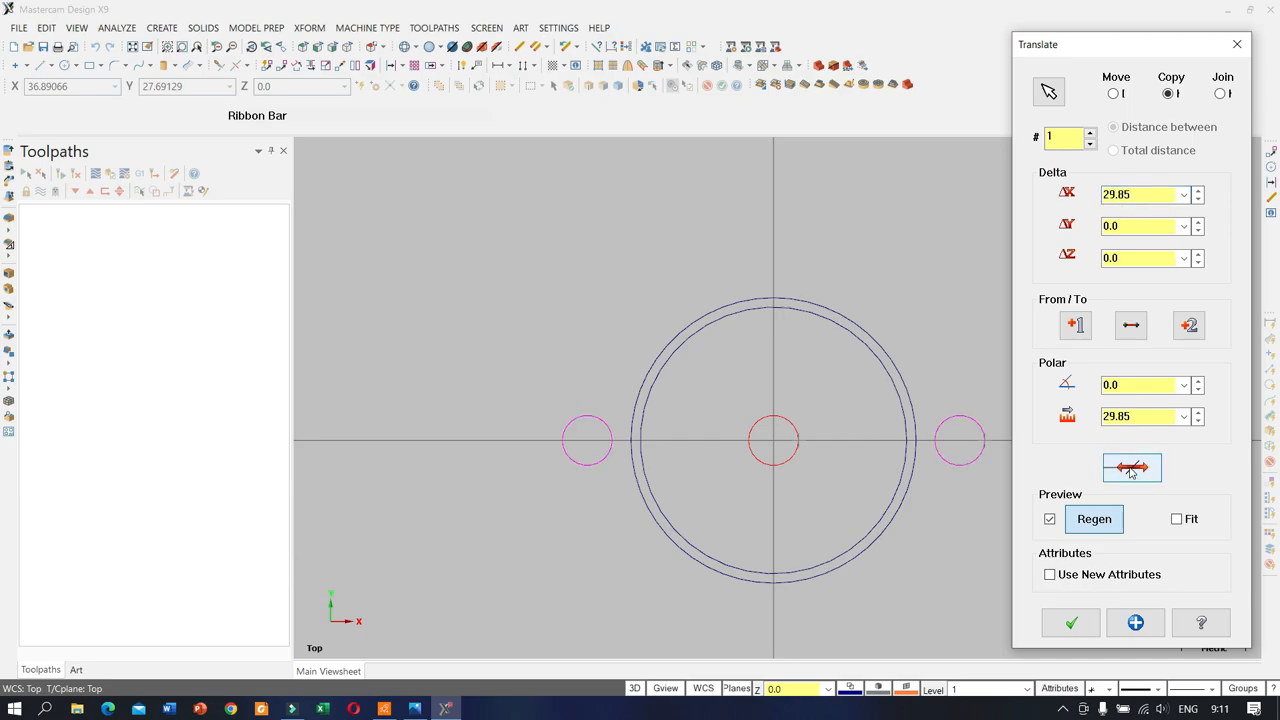
click(1071, 622)
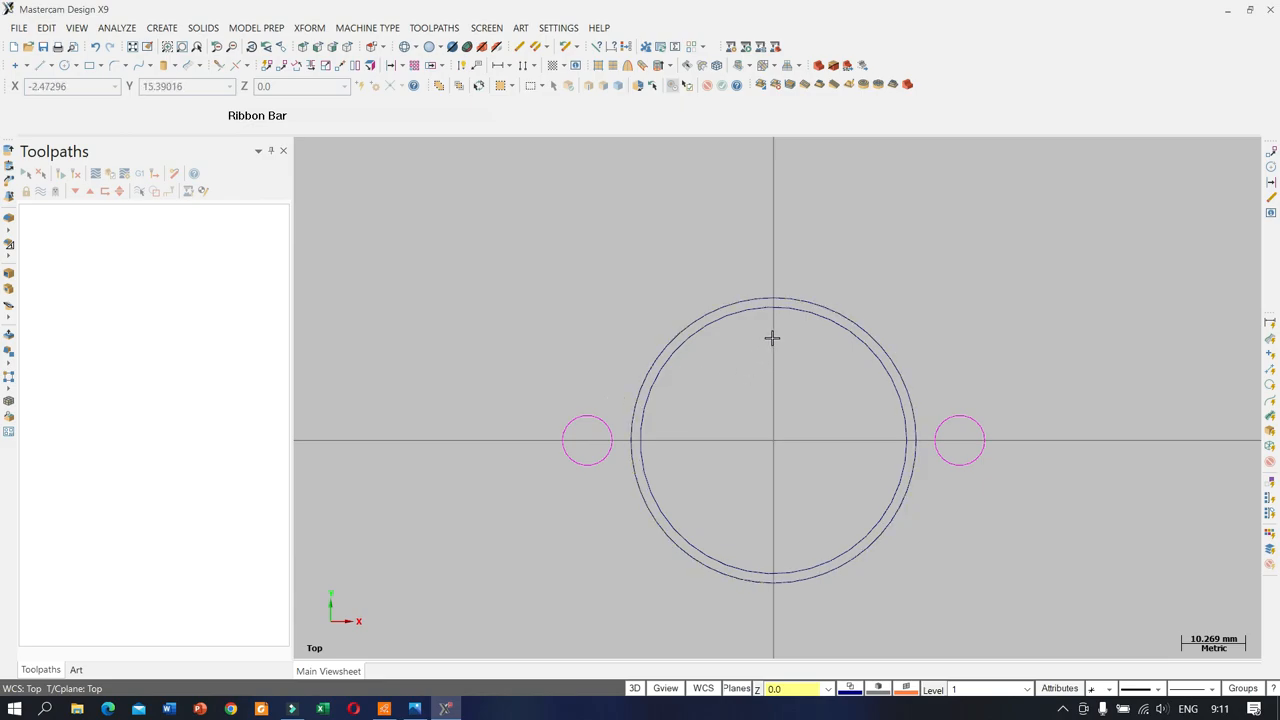
Step: Draw a vertical line about 13.1 mm long upward from the origin
scroll(700, 414, down, 1)
scroll(736, 453, up, 2)
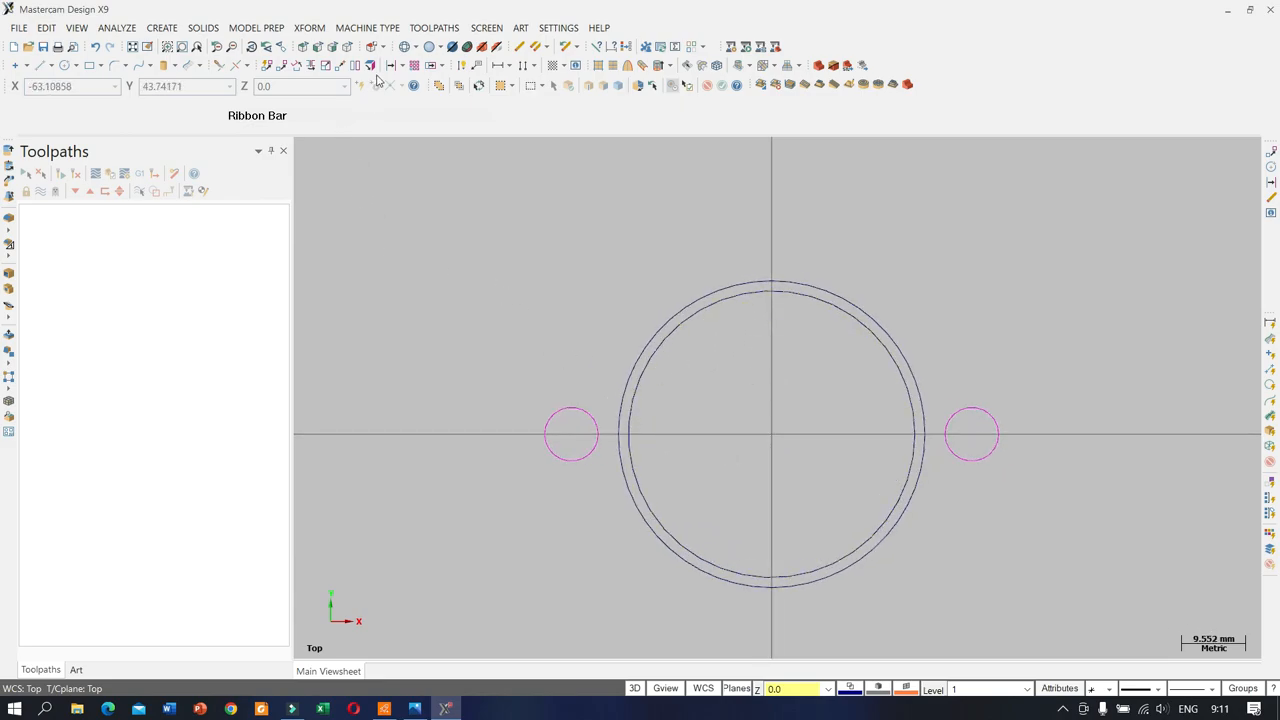
click(38, 65)
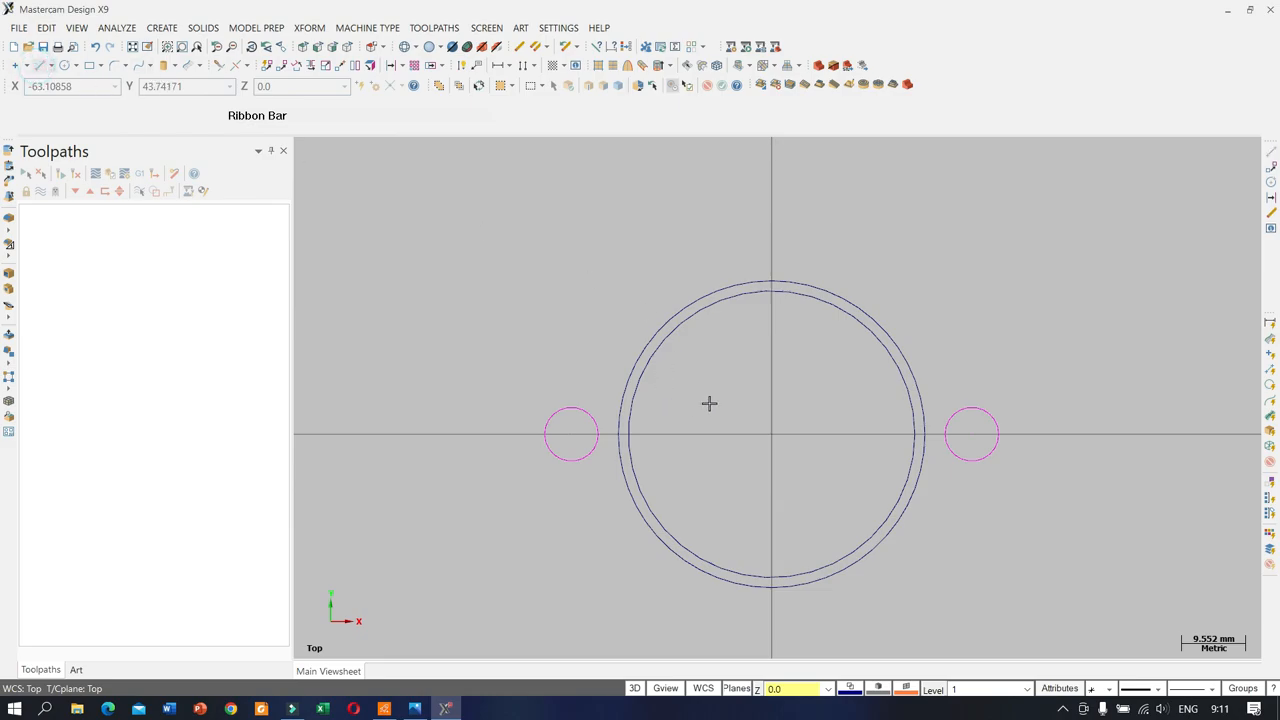
click(773, 436)
click(772, 345)
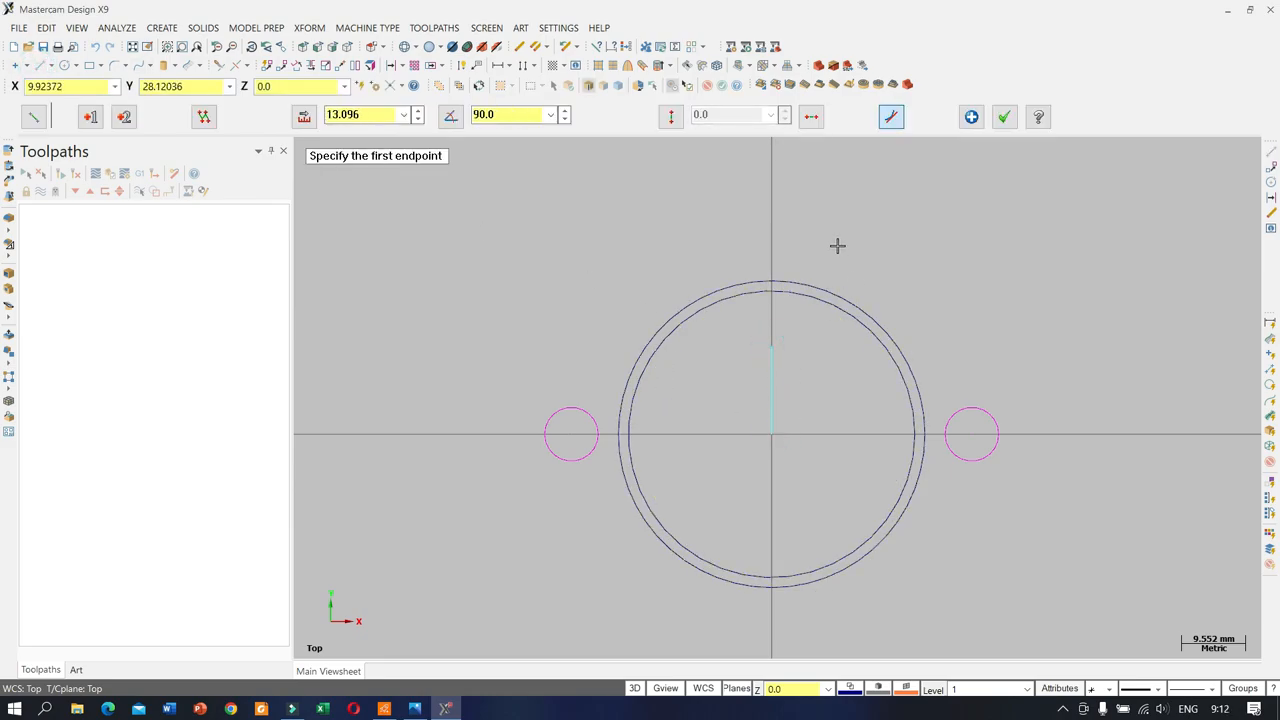
Step: Move the vertical line 66.4/2 mm along X in both directions from the origin
click(284, 66)
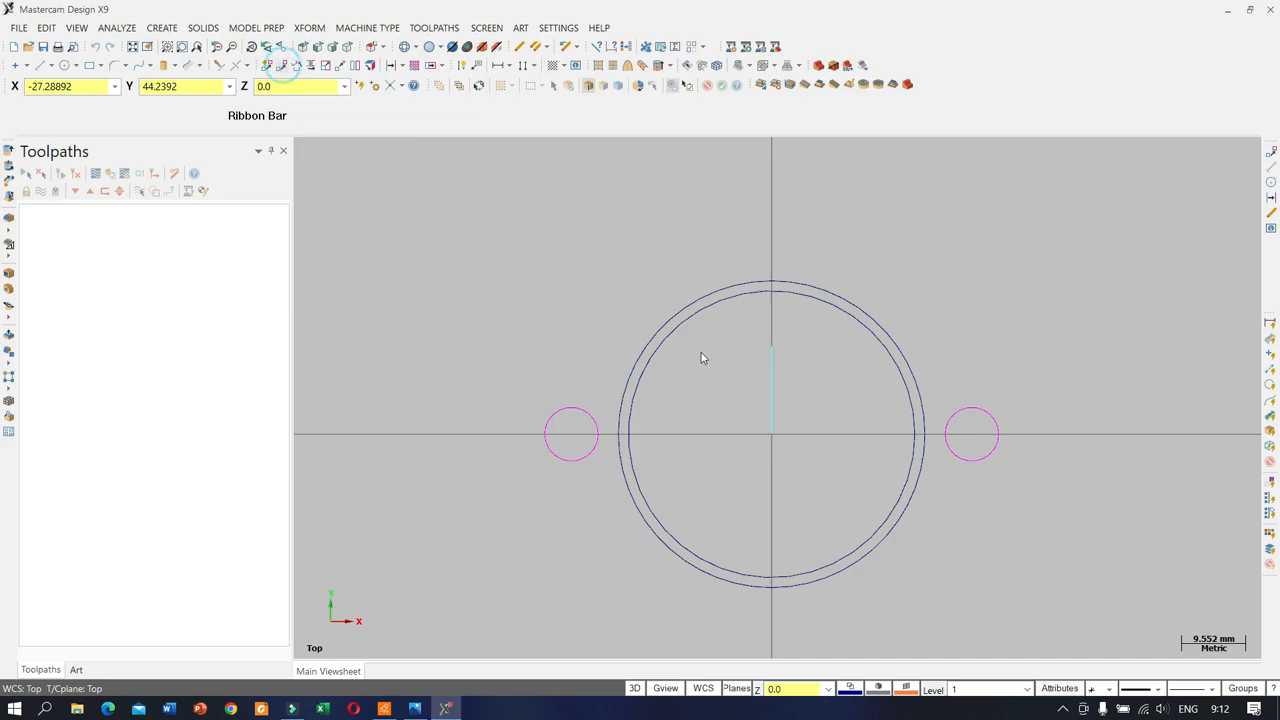
click(768, 374)
key(Return)
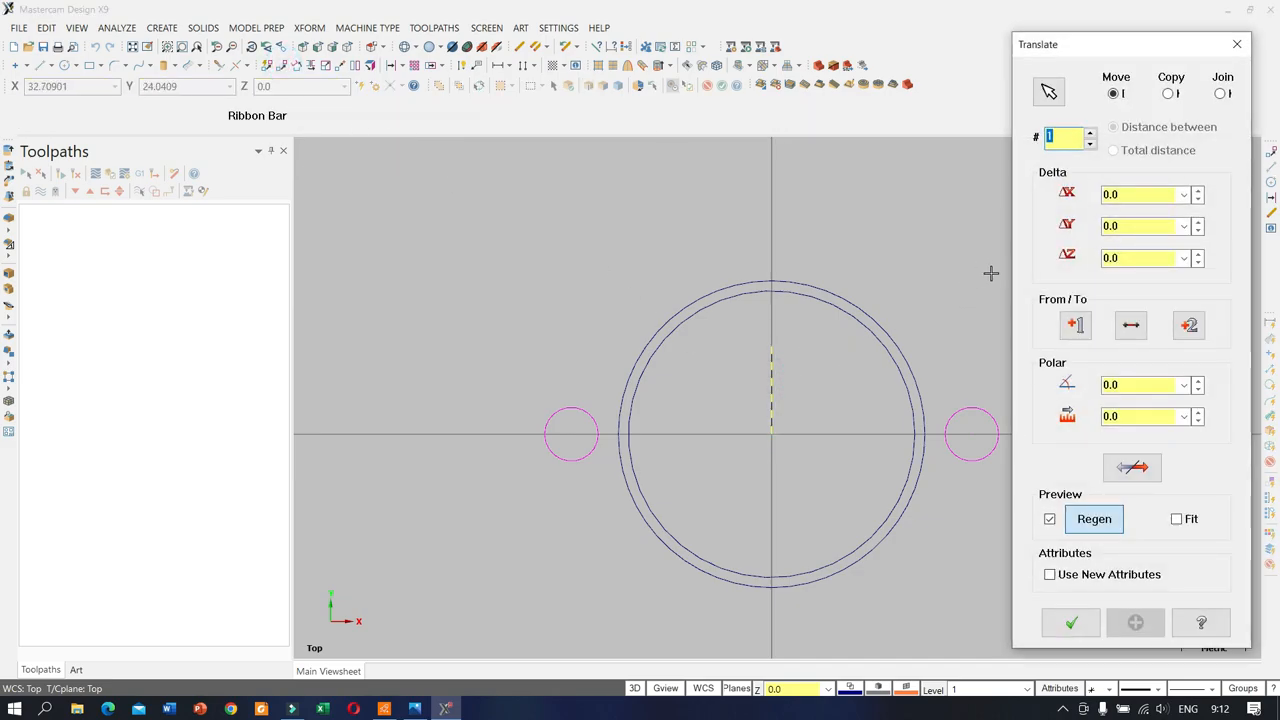
click(1157, 194)
text(66.4/2)
key(Return)
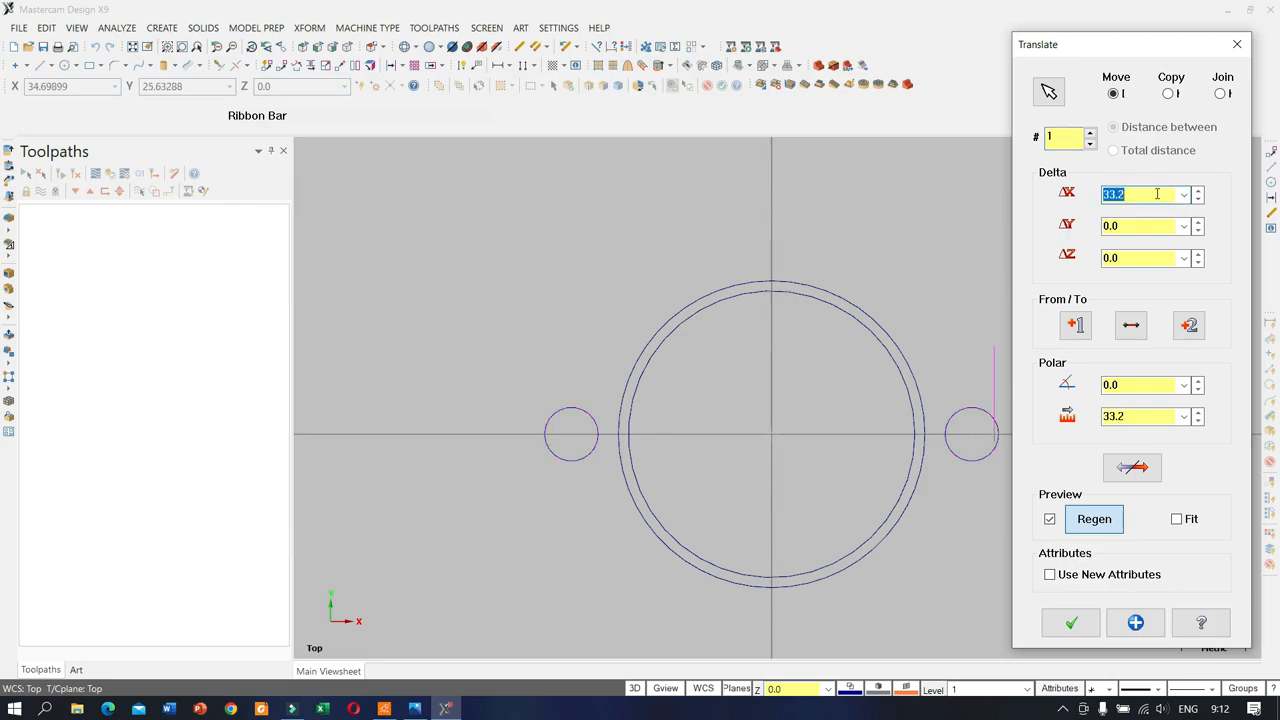
click(1131, 467)
click(1131, 467)
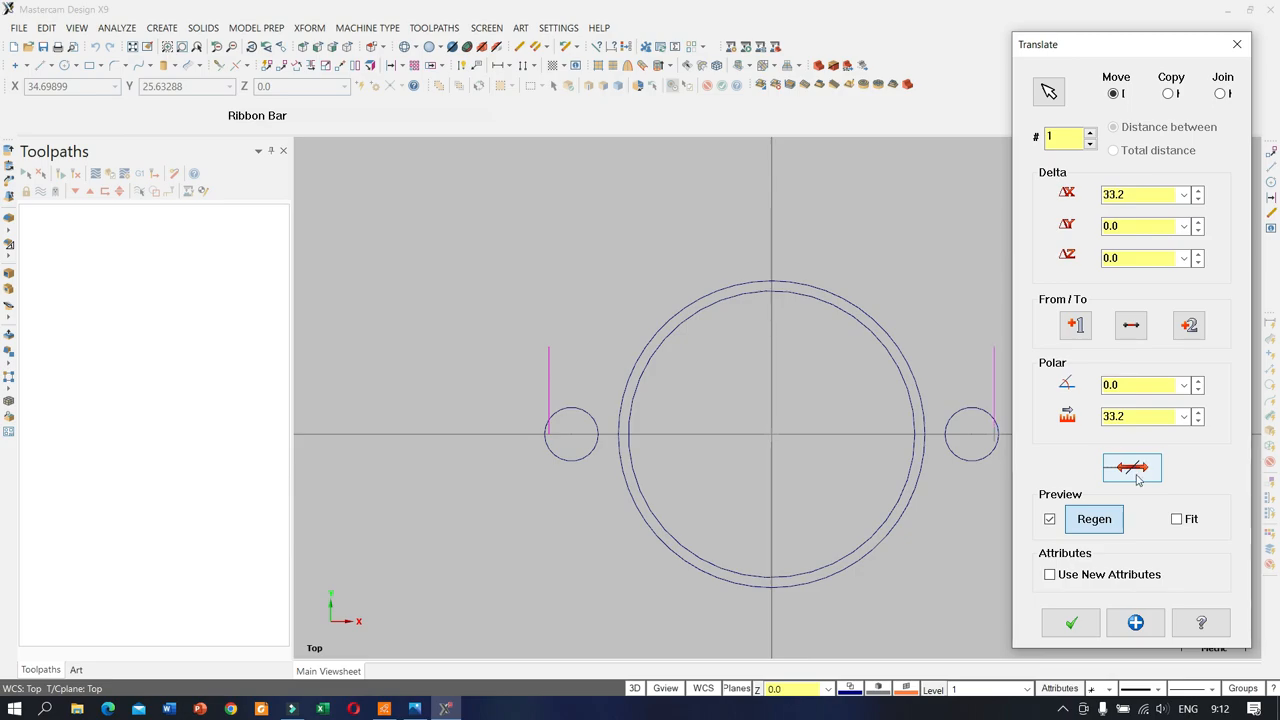
click(1071, 622)
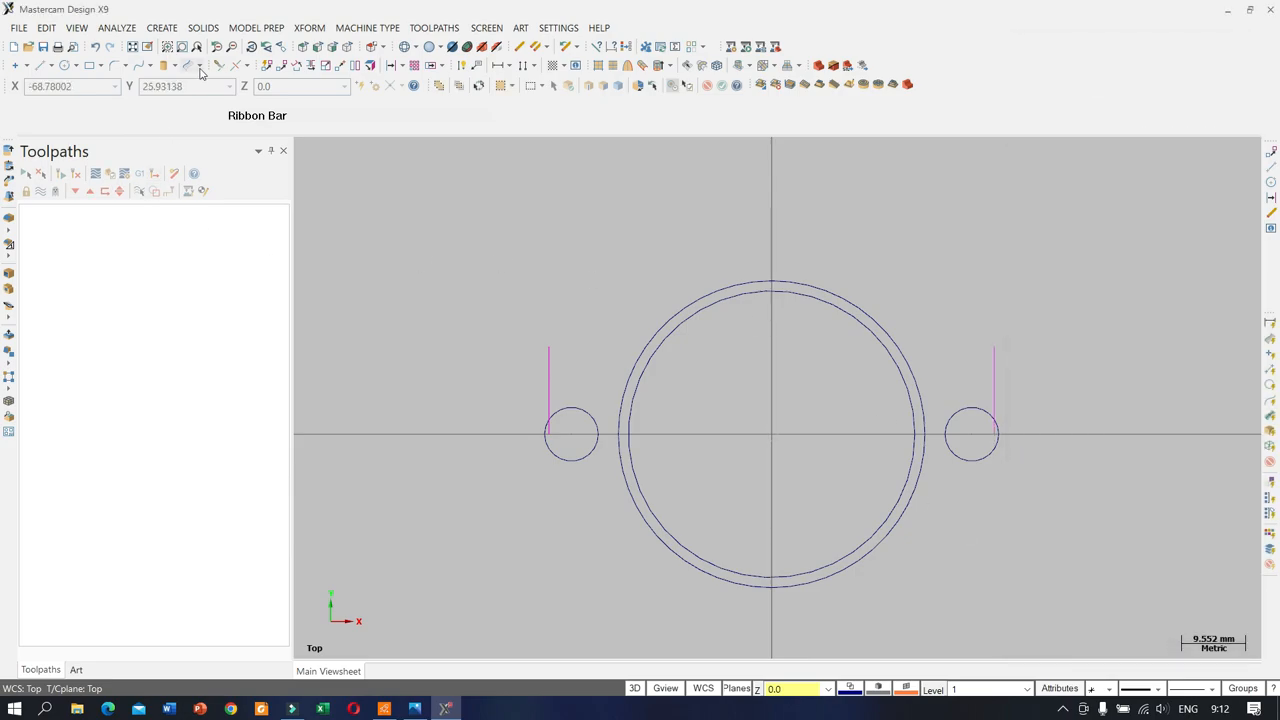
Step: Trim the lower end of the left vertical line at the left 8 mm circle
click(218, 66)
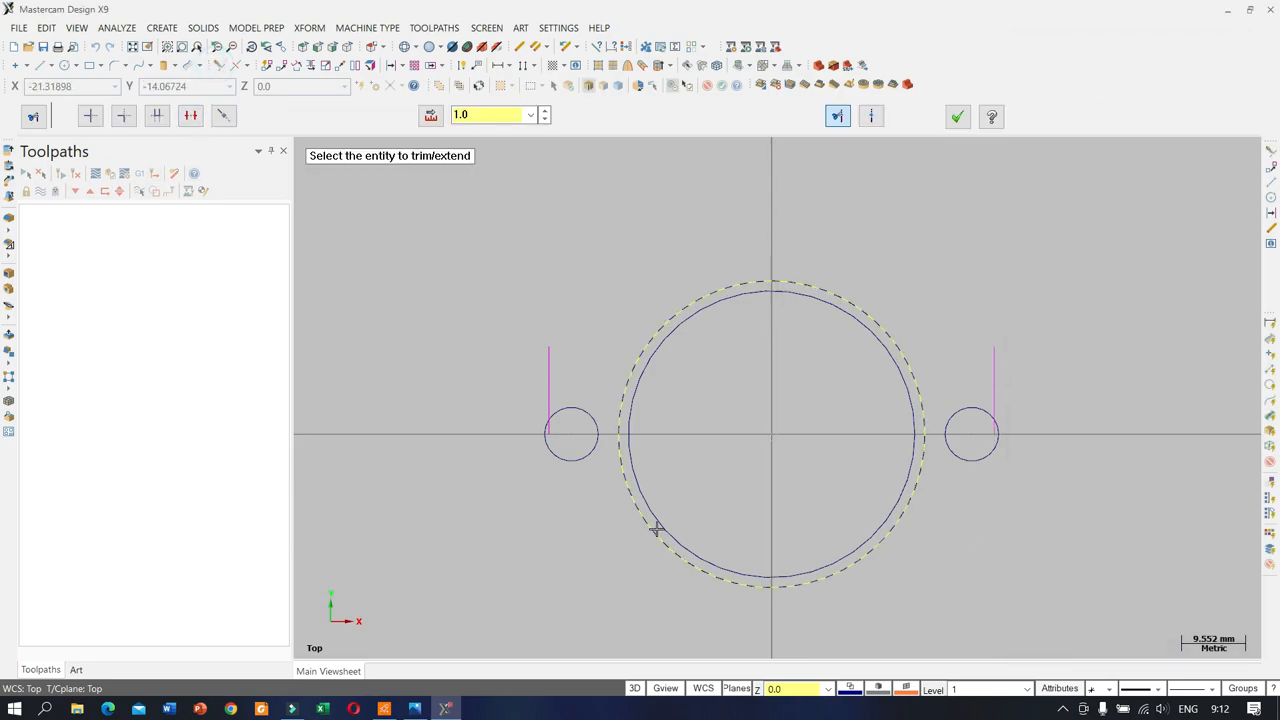
click(548, 413)
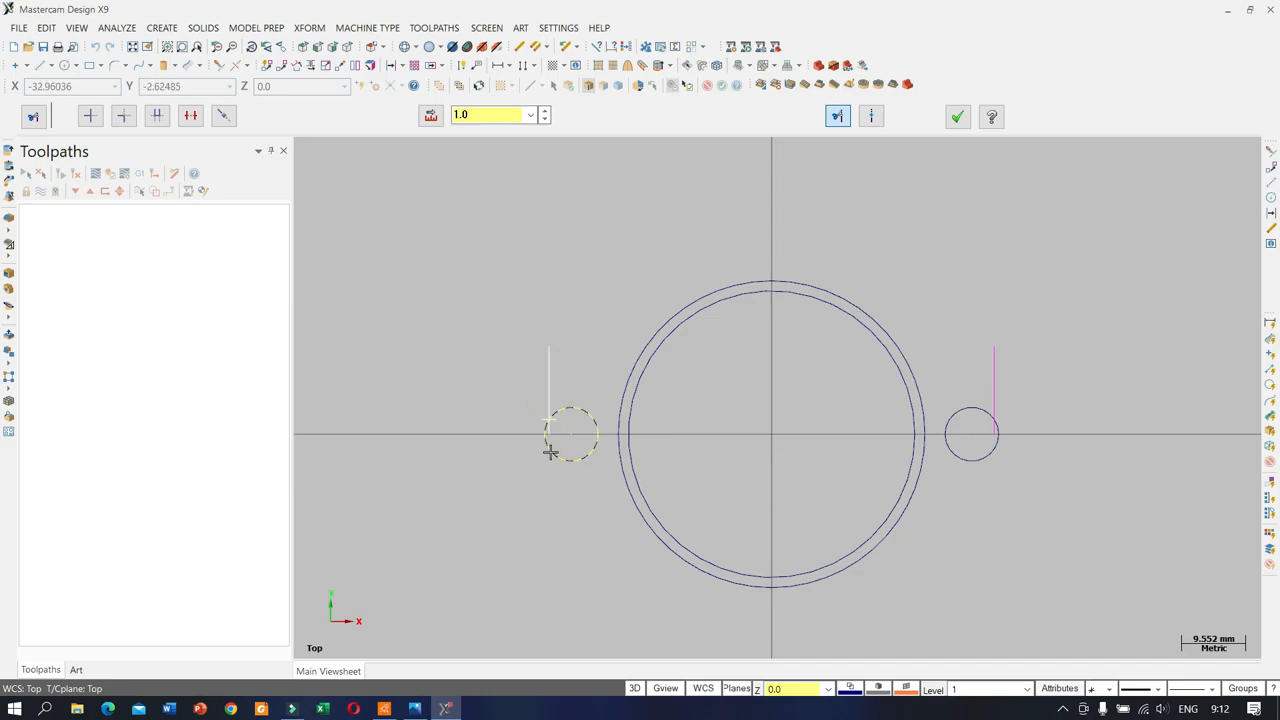
click(550, 451)
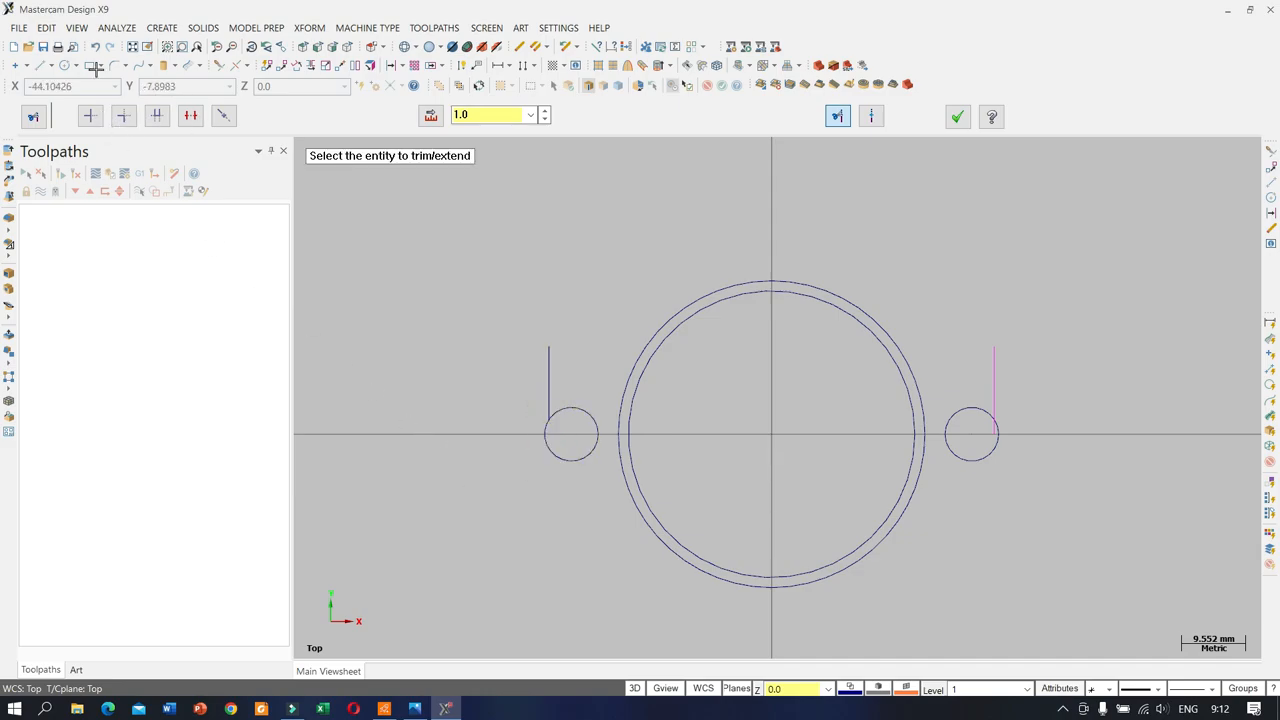
Step: Draw horizontal lines leftward from the left small circle's top and bottom quadrants, about 12.1 mm and 10.9 mm long
click(43, 66)
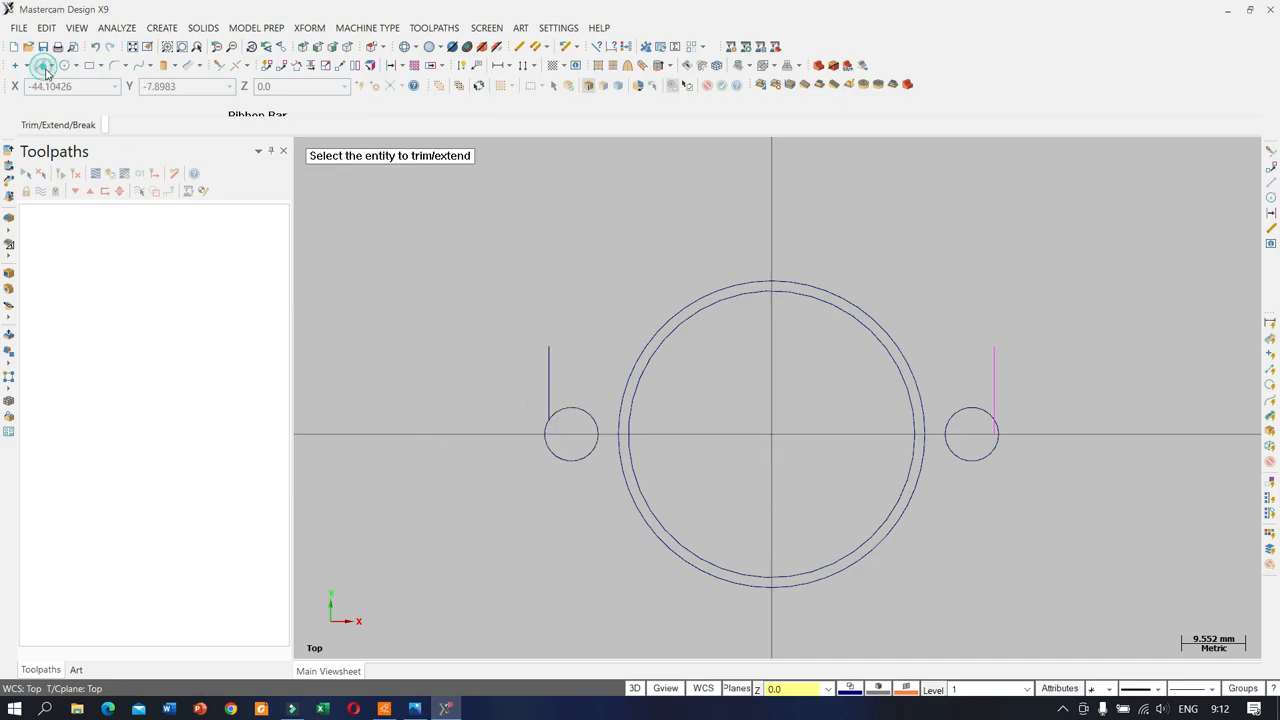
click(571, 409)
click(491, 408)
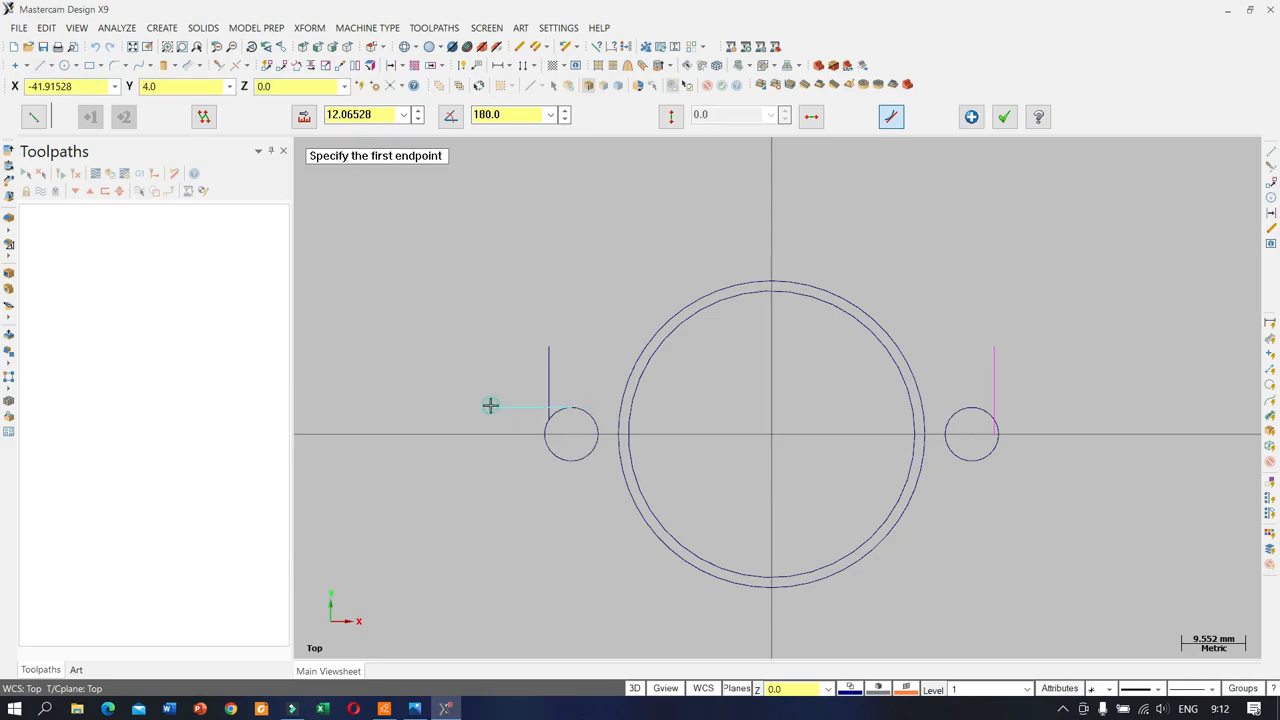
click(571, 461)
click(499, 461)
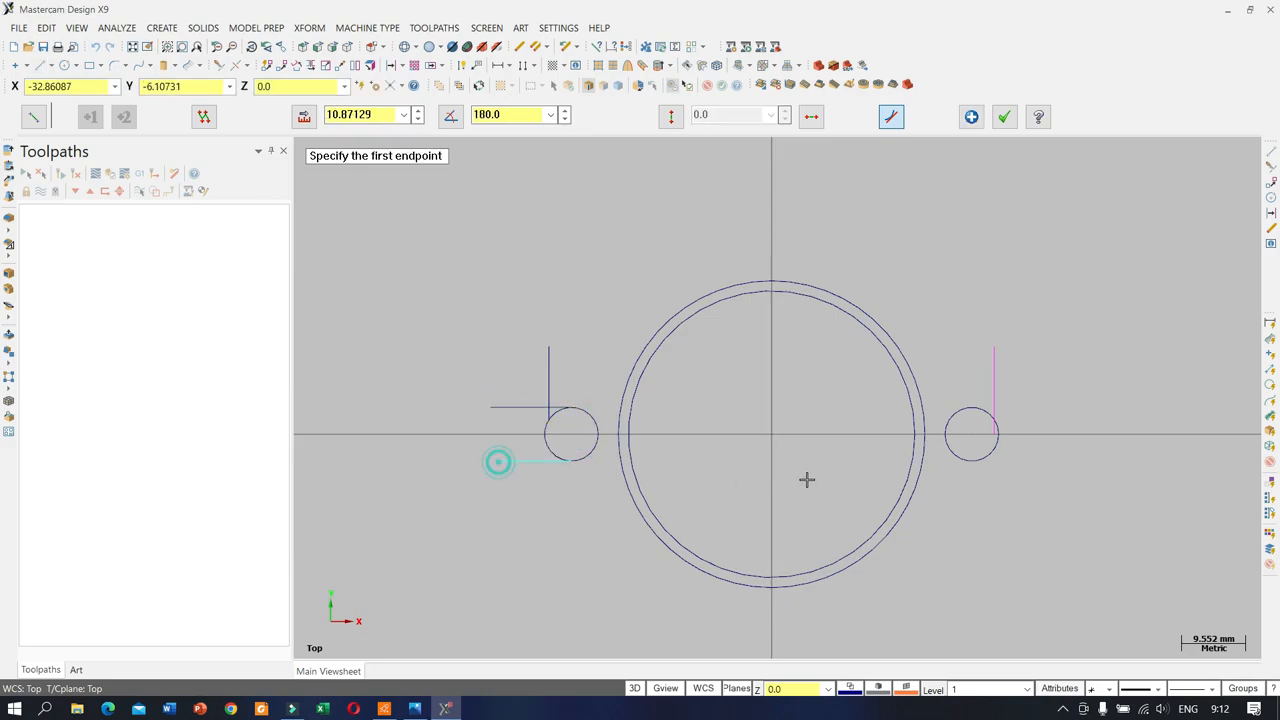
Step: Draw horizontal lines rightward from the right small circle's top and bottom quadrants, about 13.4 mm and 14.7 mm long
click(962, 405)
click(1060, 407)
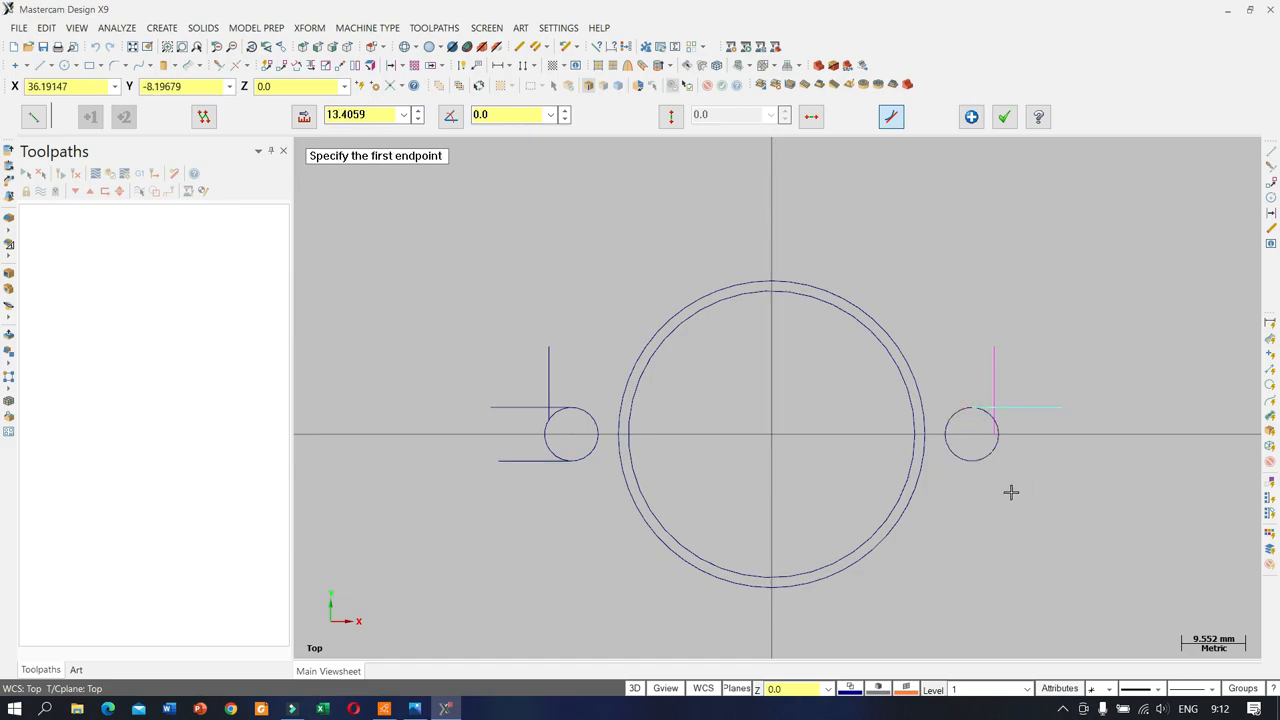
click(975, 462)
click(1070, 462)
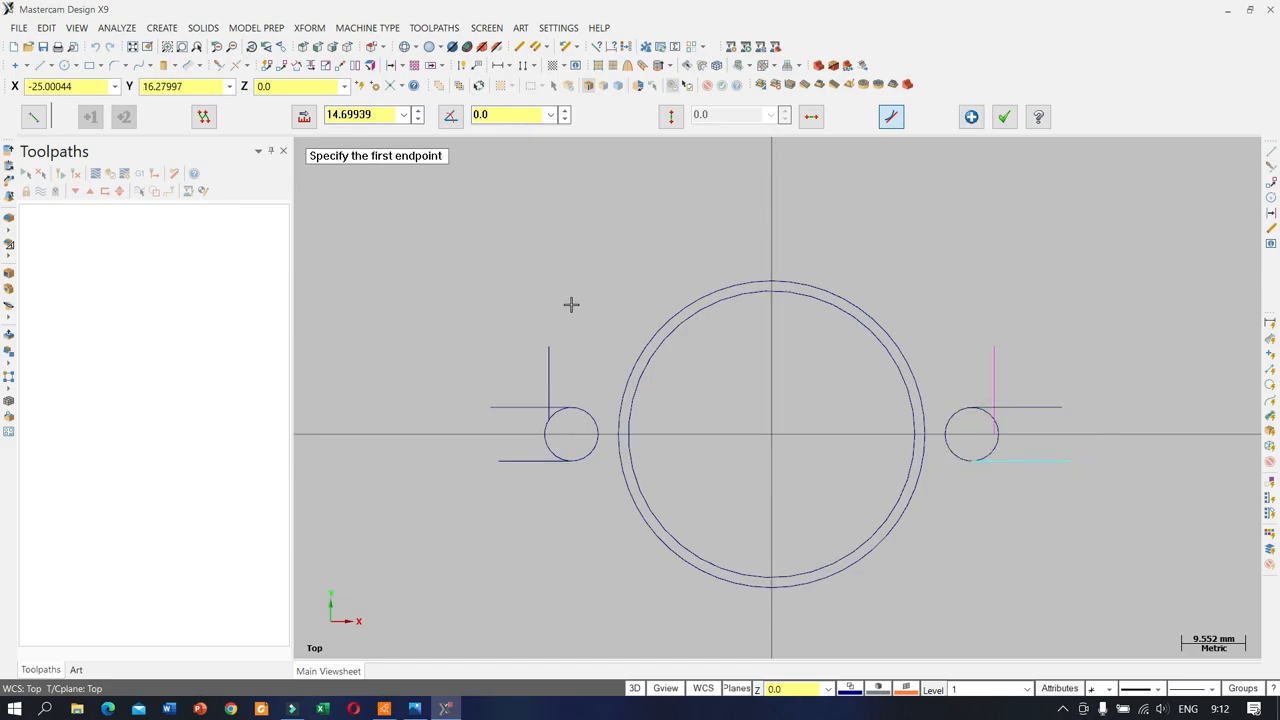
Step: Extend the left and right vertical lines down to the lower horizontal line on each side
click(219, 65)
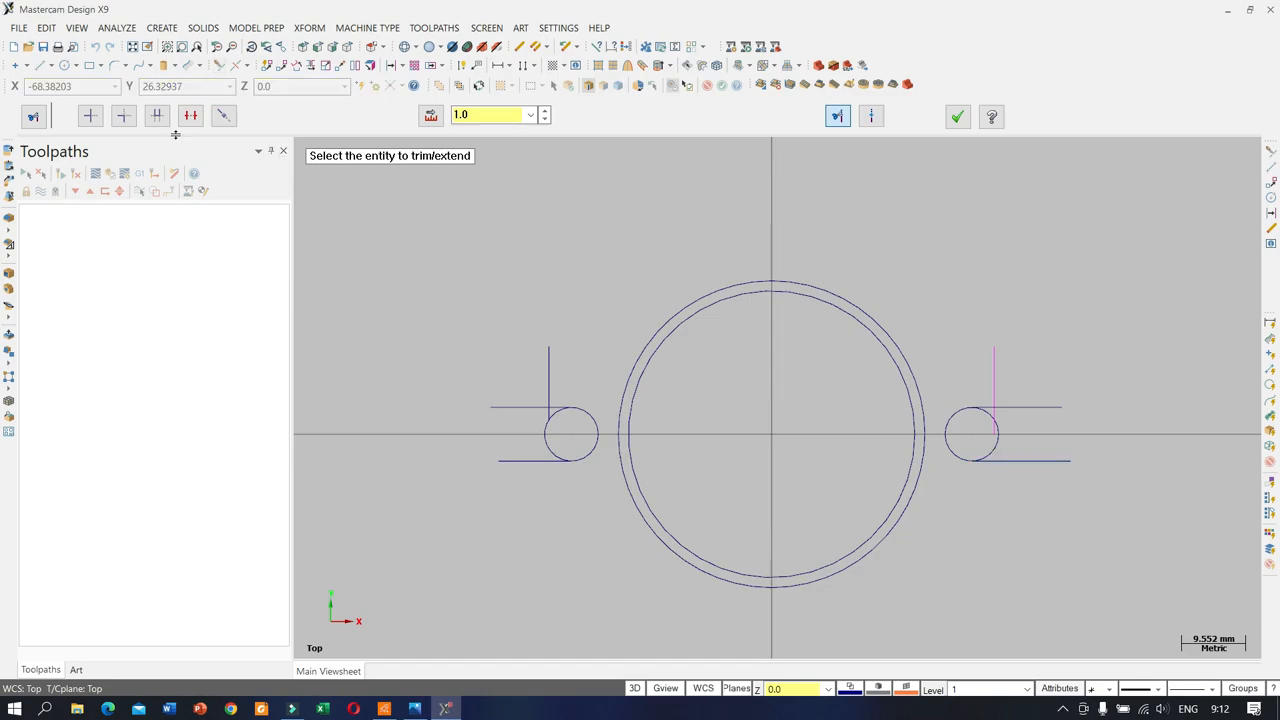
click(546, 371)
click(530, 458)
click(993, 386)
click(997, 461)
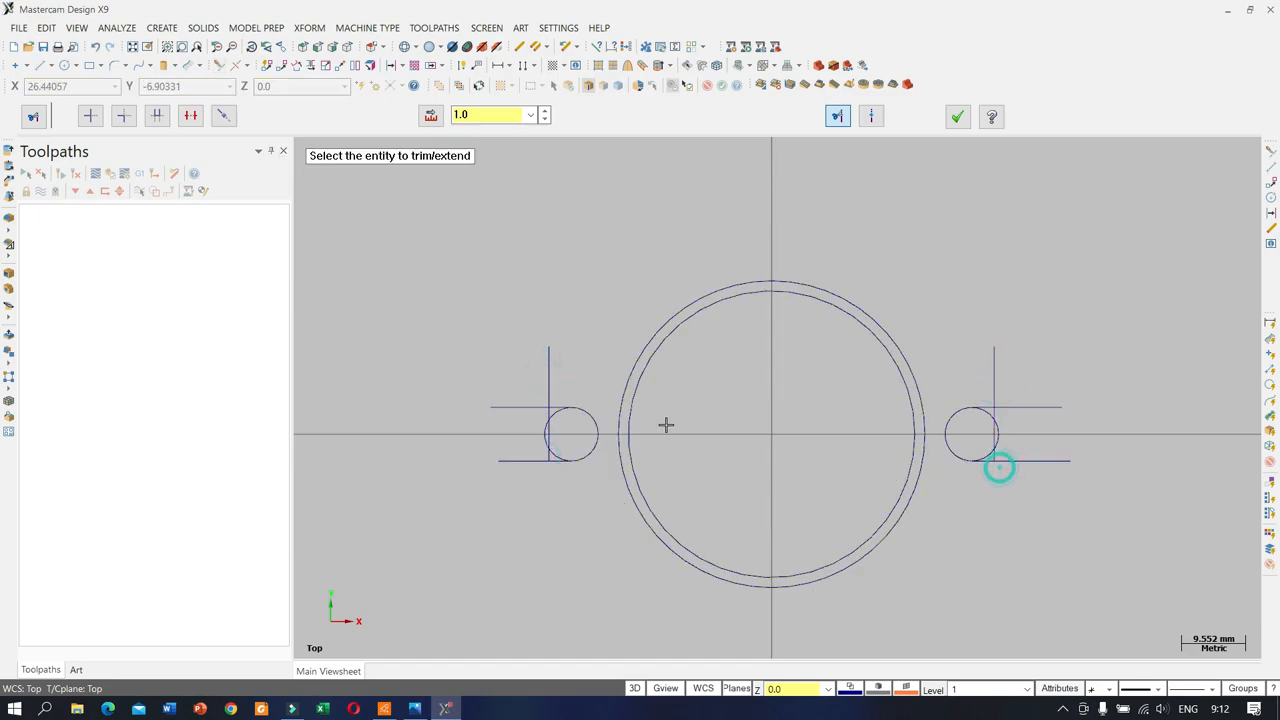
Step: Divide away the left vertical line, the upper horizontal line's overhang and the outer arc of the left small circle
click(190, 115)
click(537, 363)
click(509, 401)
scroll(560, 434, up, 5)
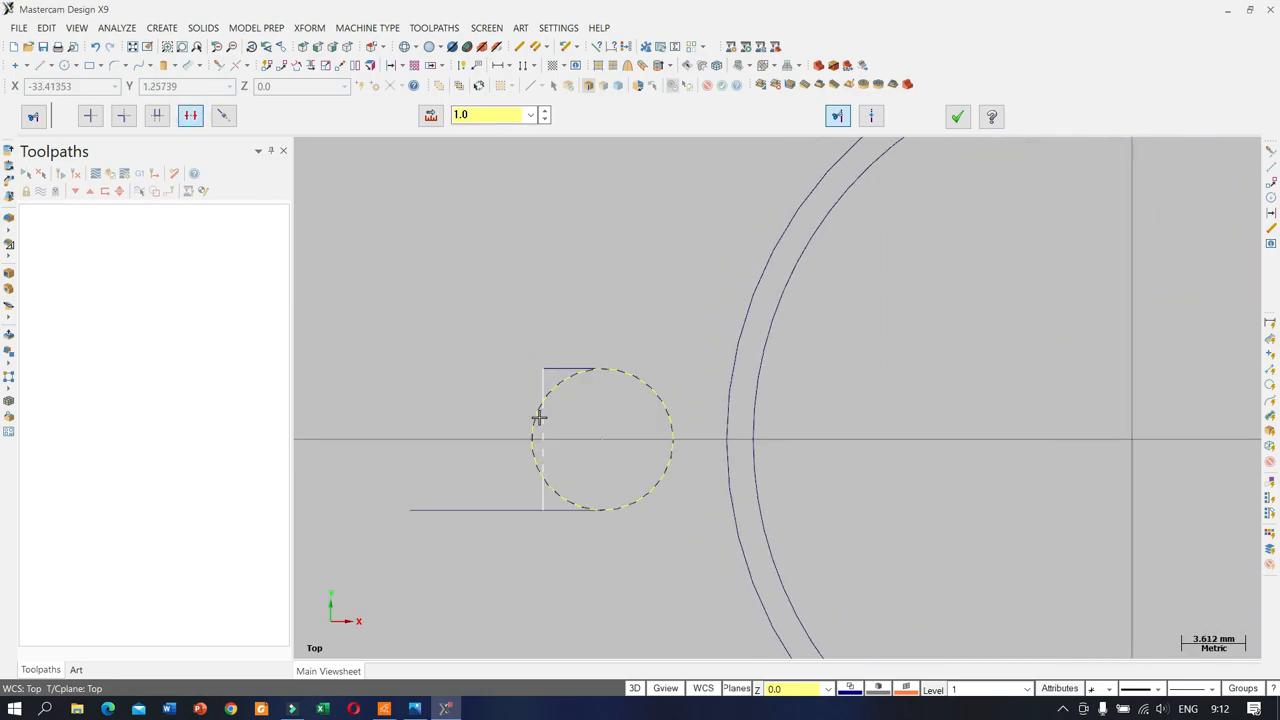
click(554, 394)
click(544, 412)
click(531, 421)
scroll(513, 420, down, 2)
scroll(513, 420, down, 3)
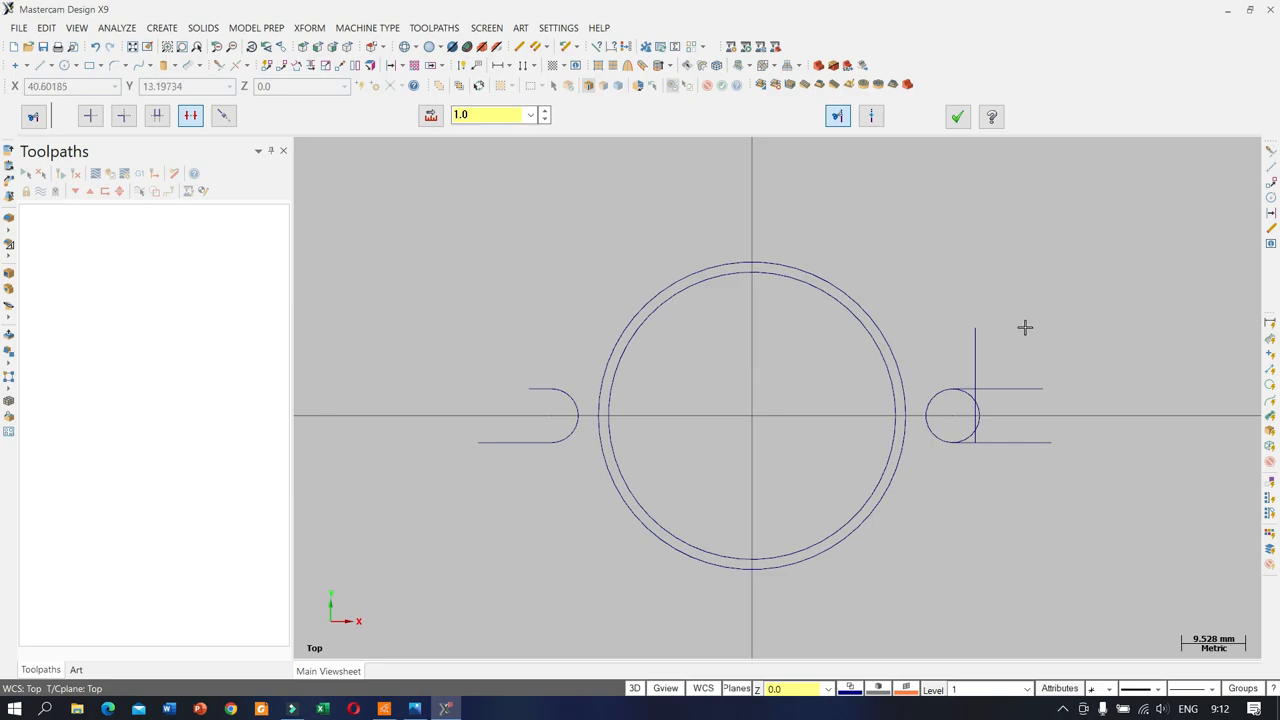
Step: Undo the last left arc deletion, and trim the lower horizontal overhang and leftover outer geometry to finish the left open slot
key(Escape)
key(ctrl+z)
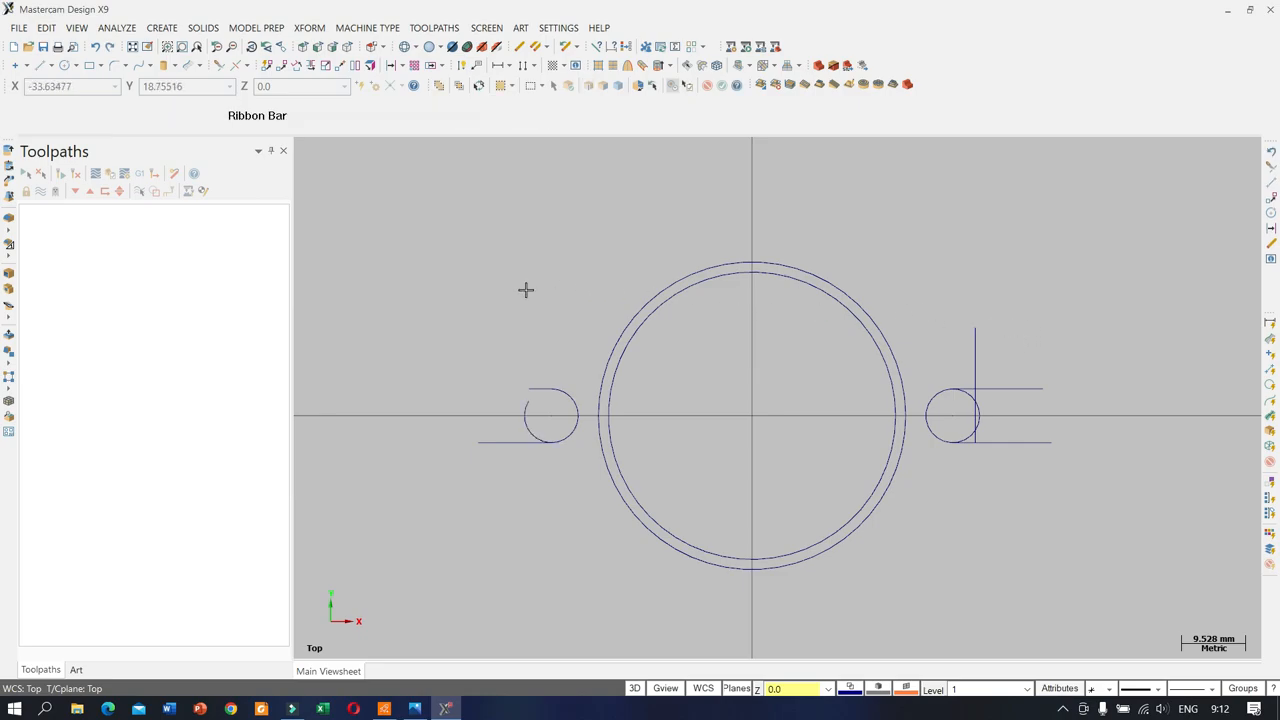
click(218, 63)
click(484, 442)
scroll(543, 421, up, 2)
scroll(543, 421, up, 1)
click(524, 414)
click(520, 437)
scroll(437, 440, down, 3)
Step: Divide away the right vertical line, both horizontal overhangs and the small circle's outer arc to leave an open right slot
click(913, 378)
click(946, 480)
click(946, 422)
scroll(918, 450, up, 2)
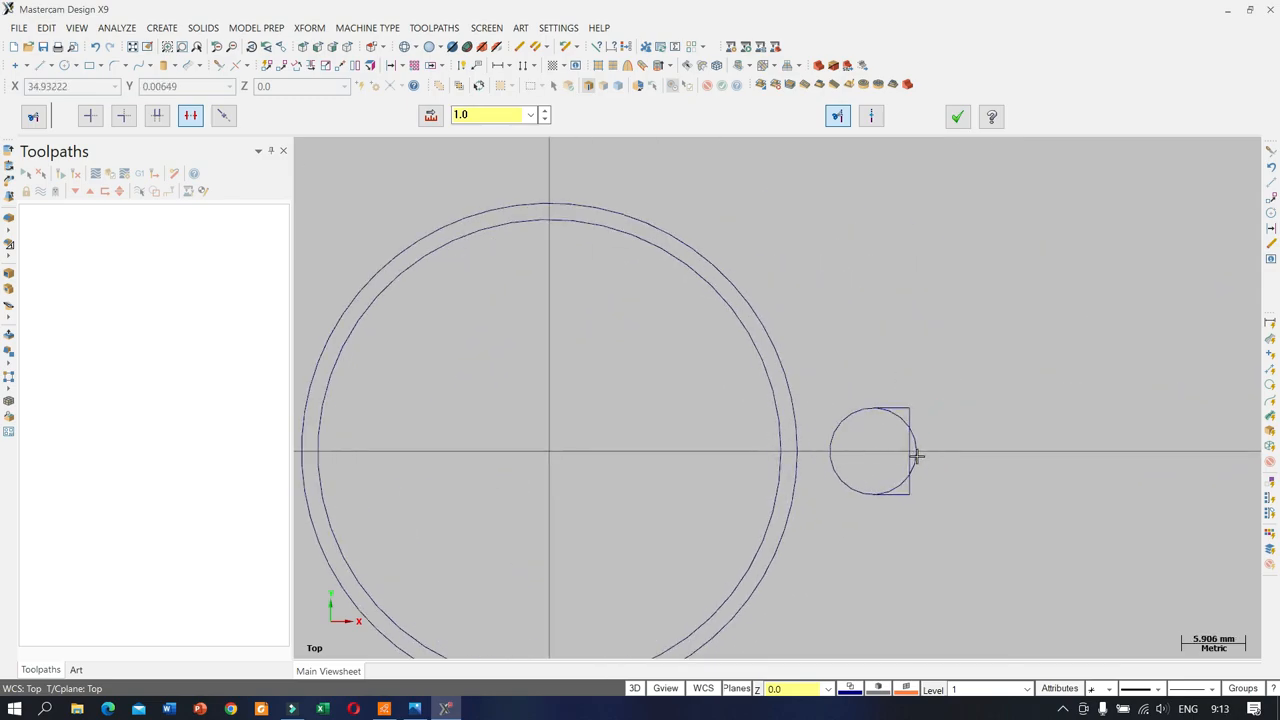
click(904, 447)
click(912, 439)
click(911, 486)
scroll(1012, 453, down, 4)
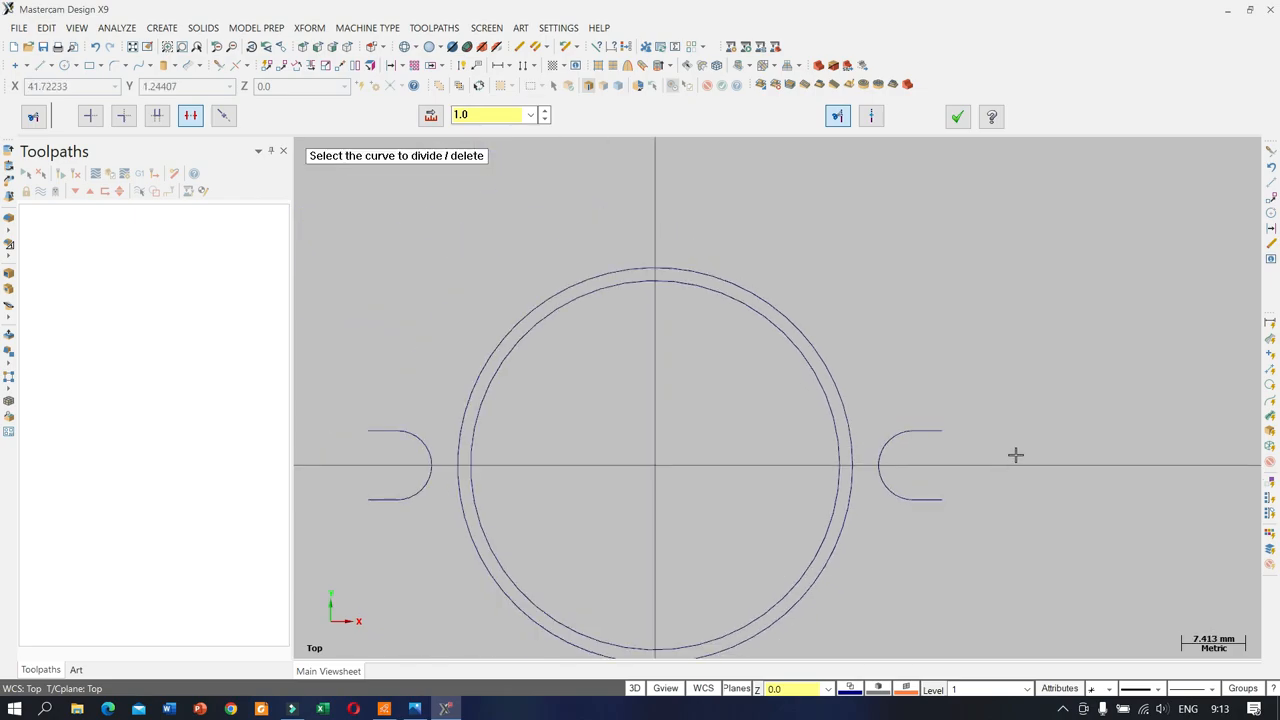
Step: Draw vertical lines at the left slot's open ends, 2 mm upward from the upper end and 5 mm downward from the lower
click(42, 65)
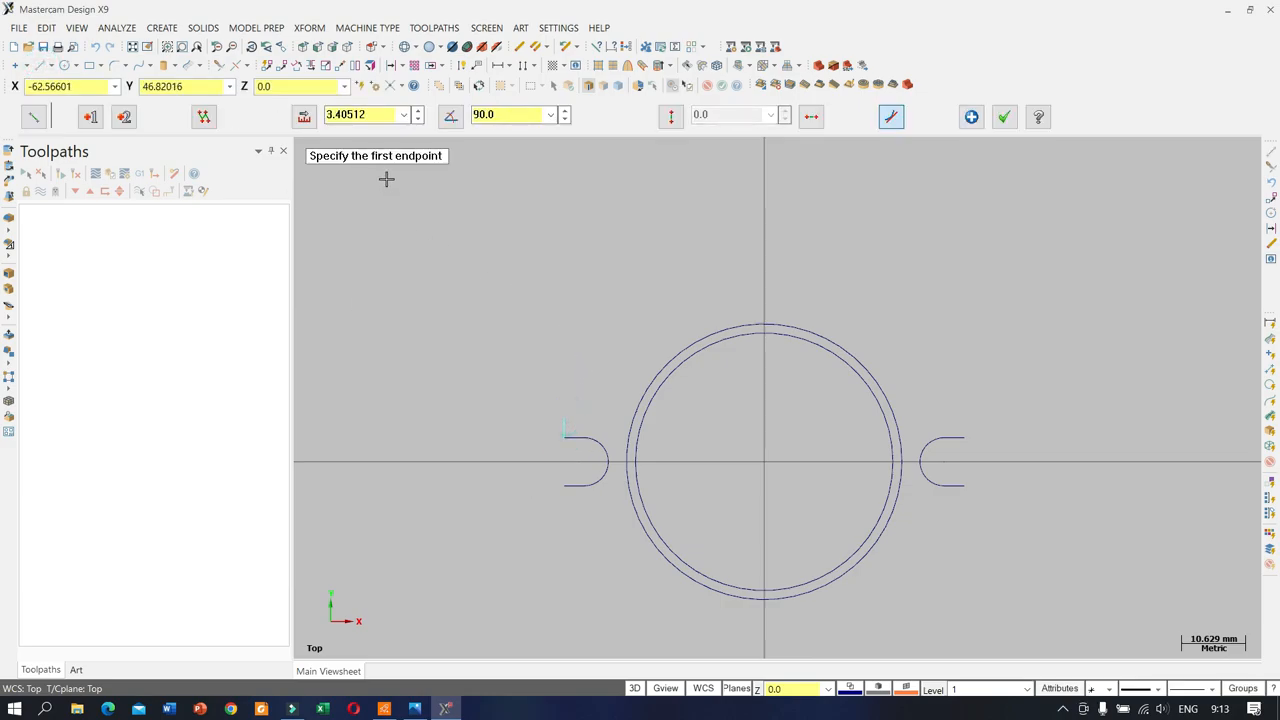
click(398, 117)
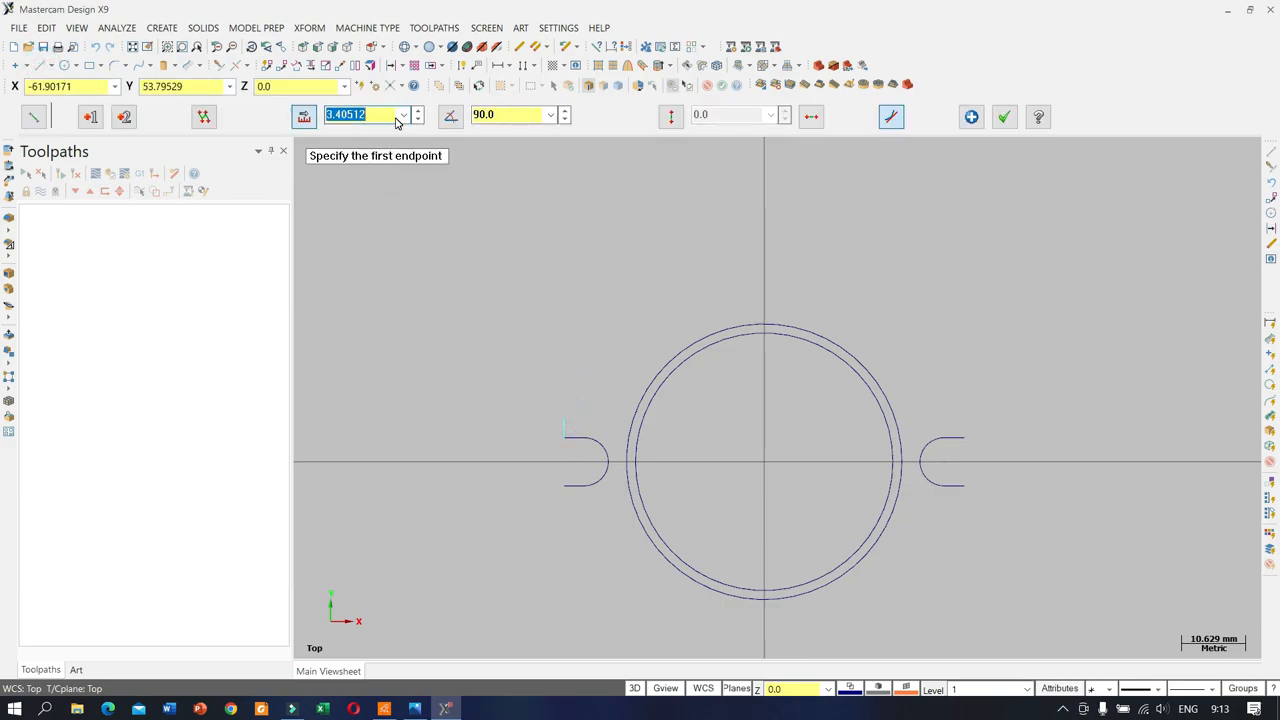
text(2.0)
click(563, 488)
click(563, 518)
click(388, 117)
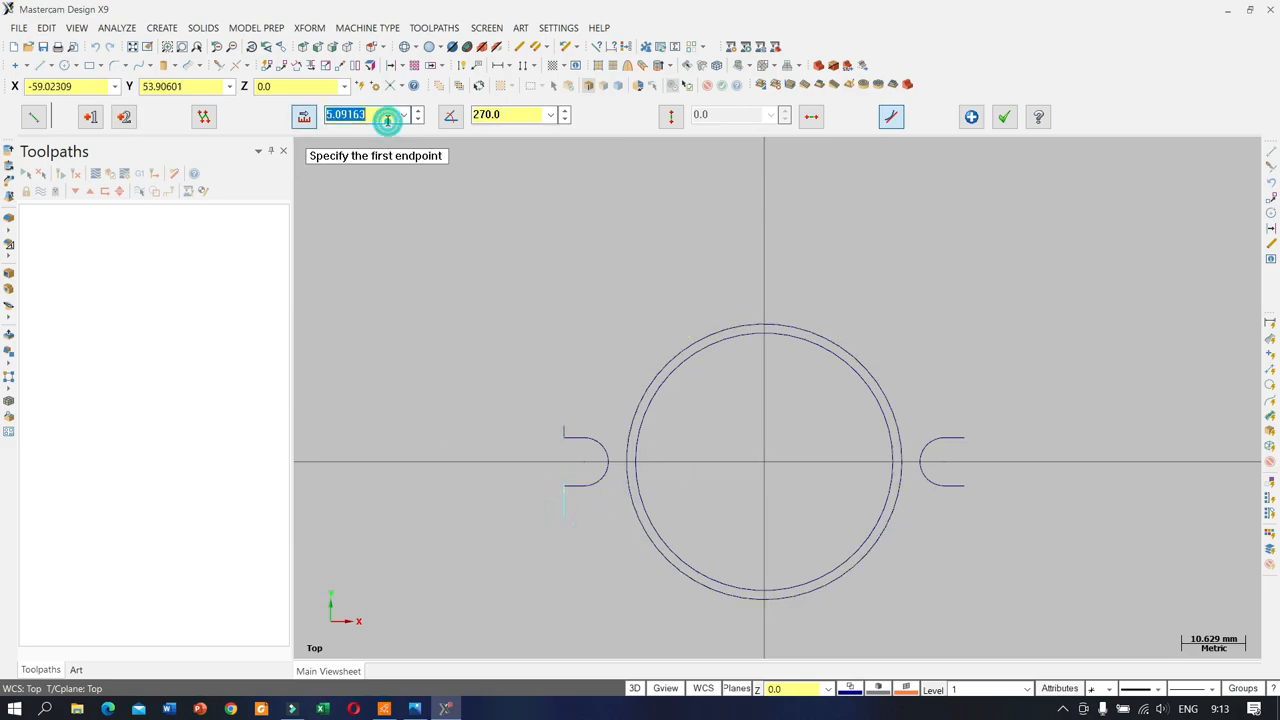
text(5)
key(Return)
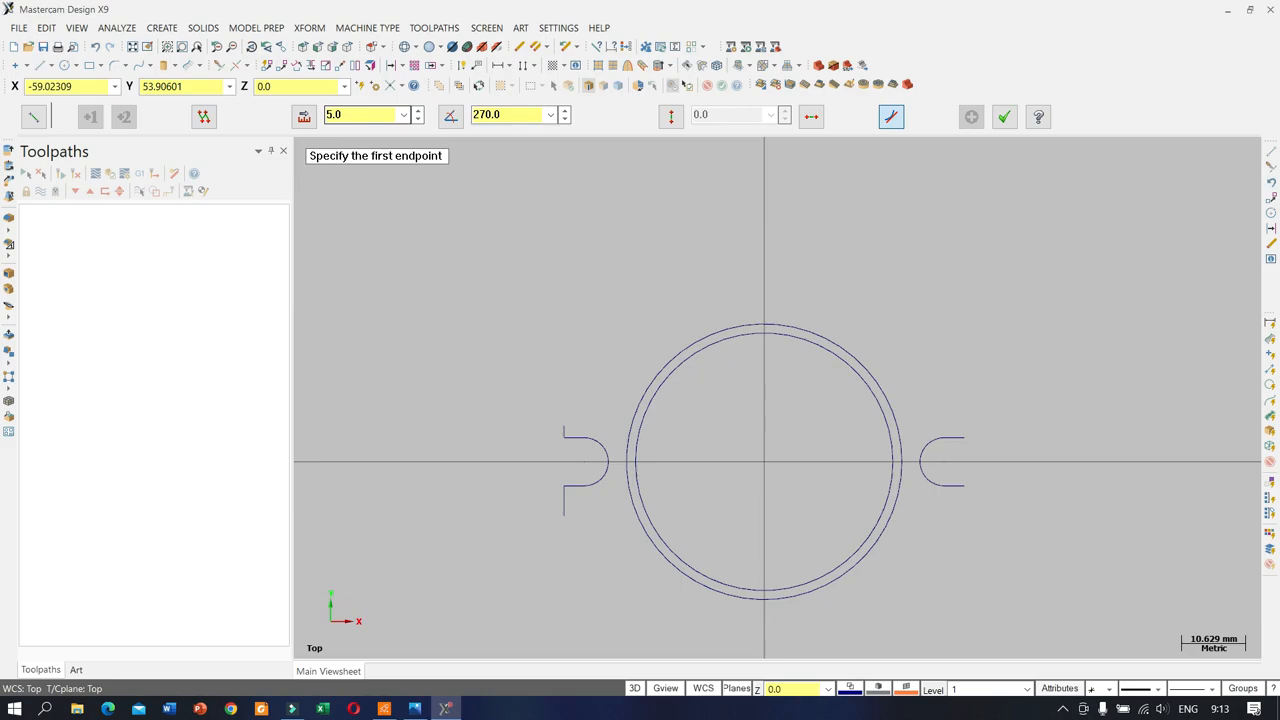
Step: Draw vertical lines at the right slot's open ends, 5 mm upward from the upper end and 2 mm downward from the lower
click(964, 437)
click(965, 419)
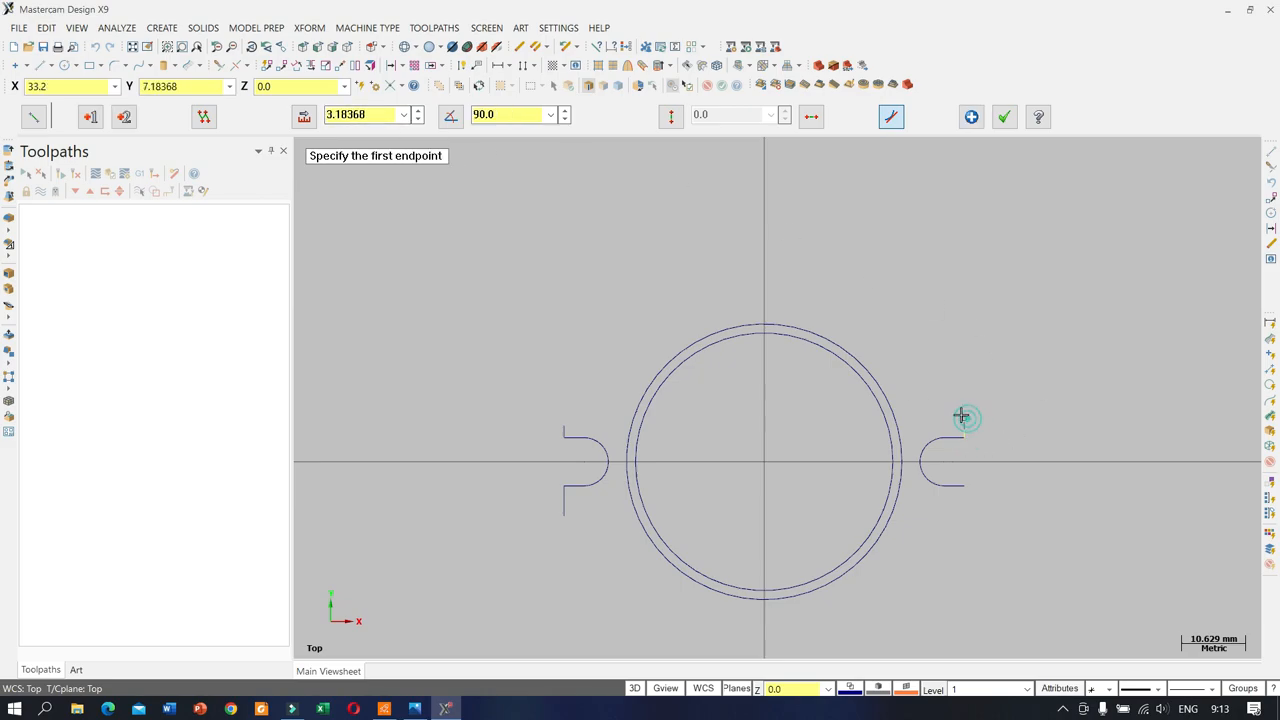
click(360, 116)
text(5.0)
key(Return)
click(964, 487)
click(965, 524)
click(369, 115)
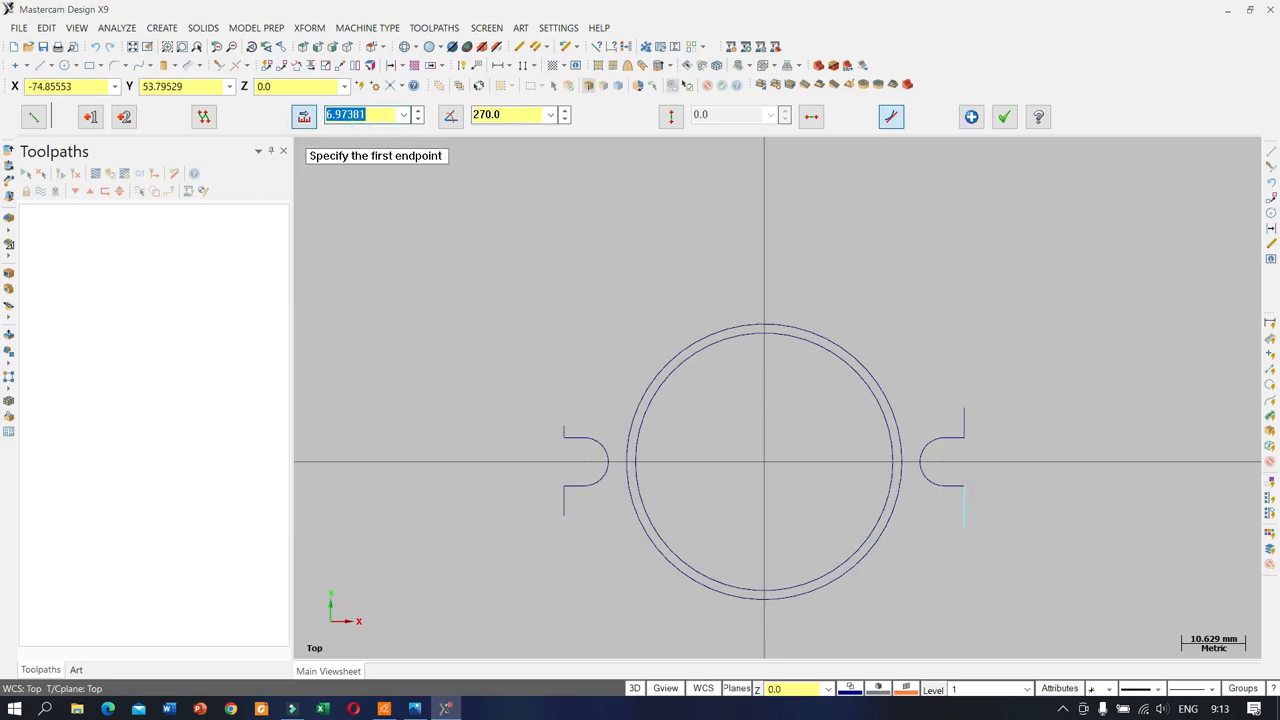
text(2.0)
key(Return)
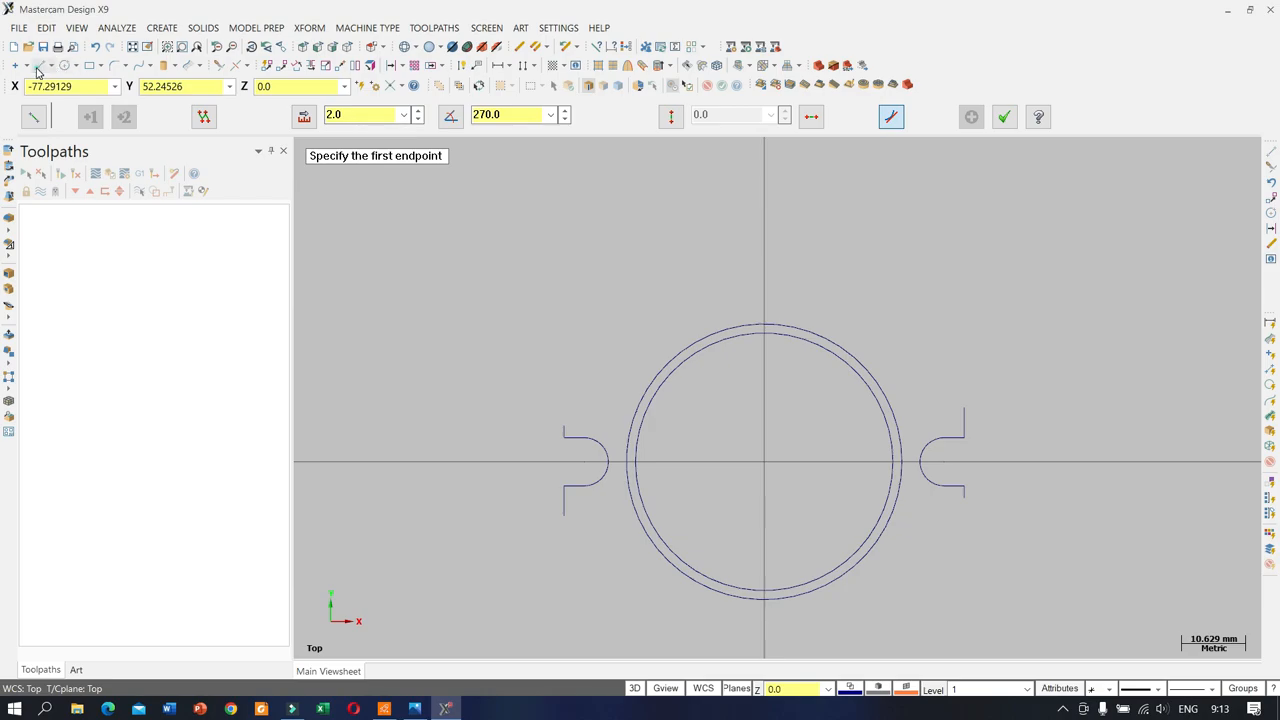
Step: Draw four slanted lines from the free ends of the short vertical lines tangent to the outer large circle
click(564, 430)
click(710, 330)
click(966, 410)
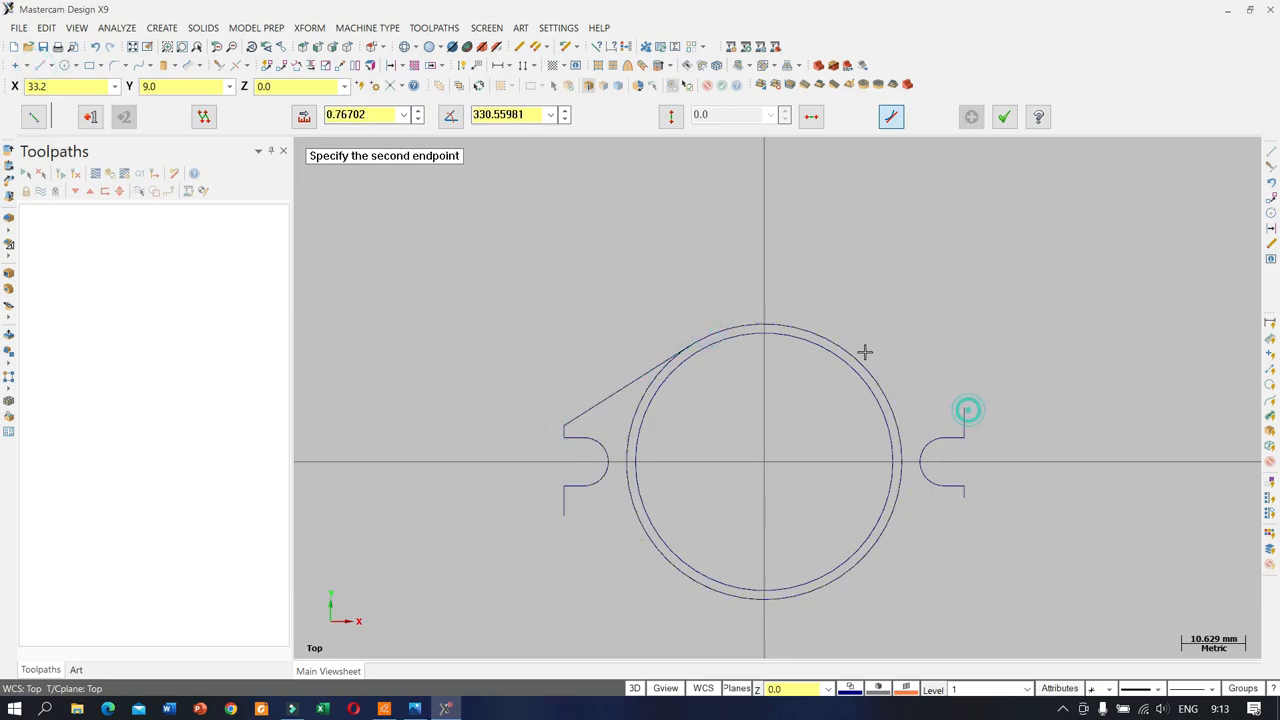
click(795, 331)
click(965, 497)
click(832, 588)
click(565, 517)
click(701, 584)
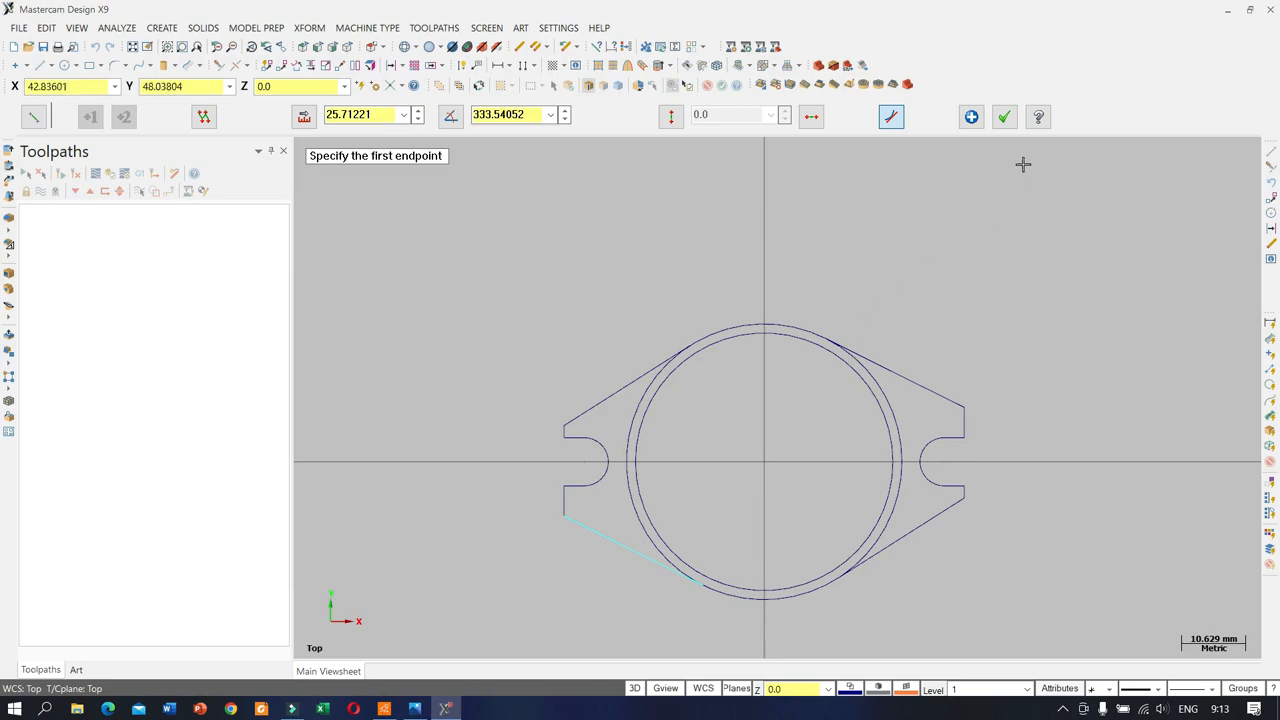
click(1004, 117)
Step: Divide away the outer large circle's left and right arcs between the tangent lines
click(216, 65)
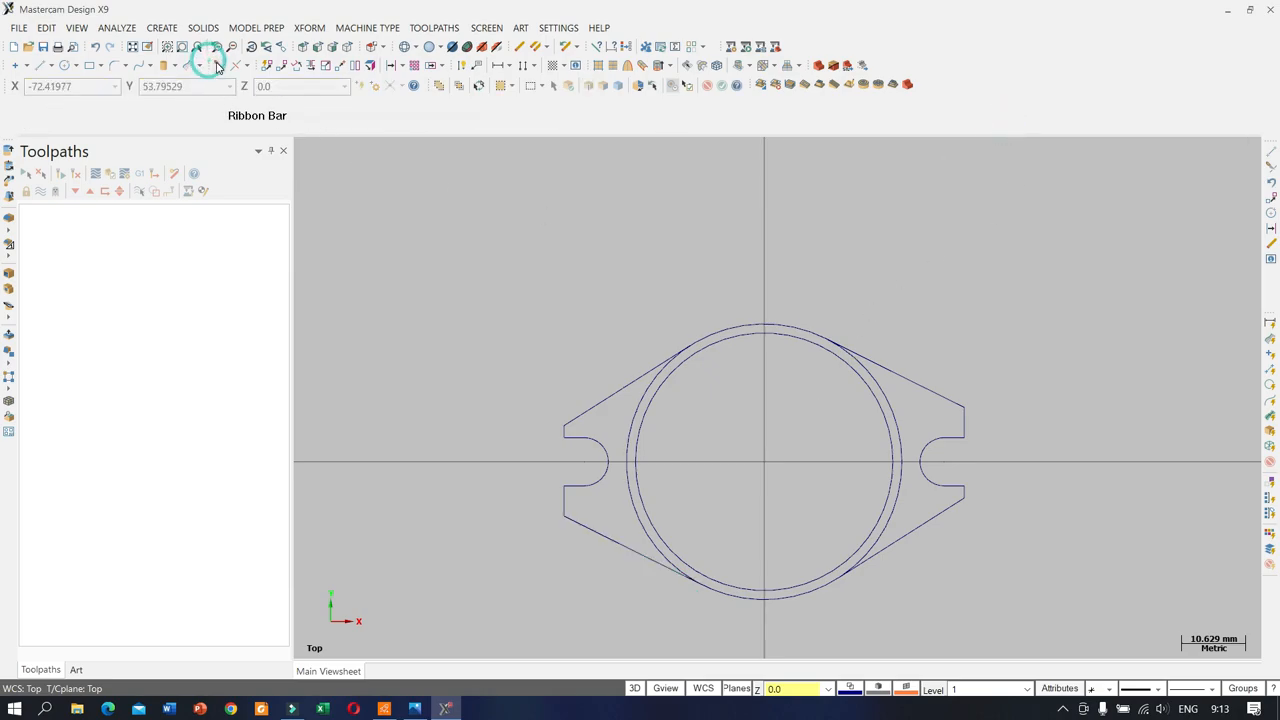
scroll(553, 462, up, 2)
click(628, 452)
click(1010, 408)
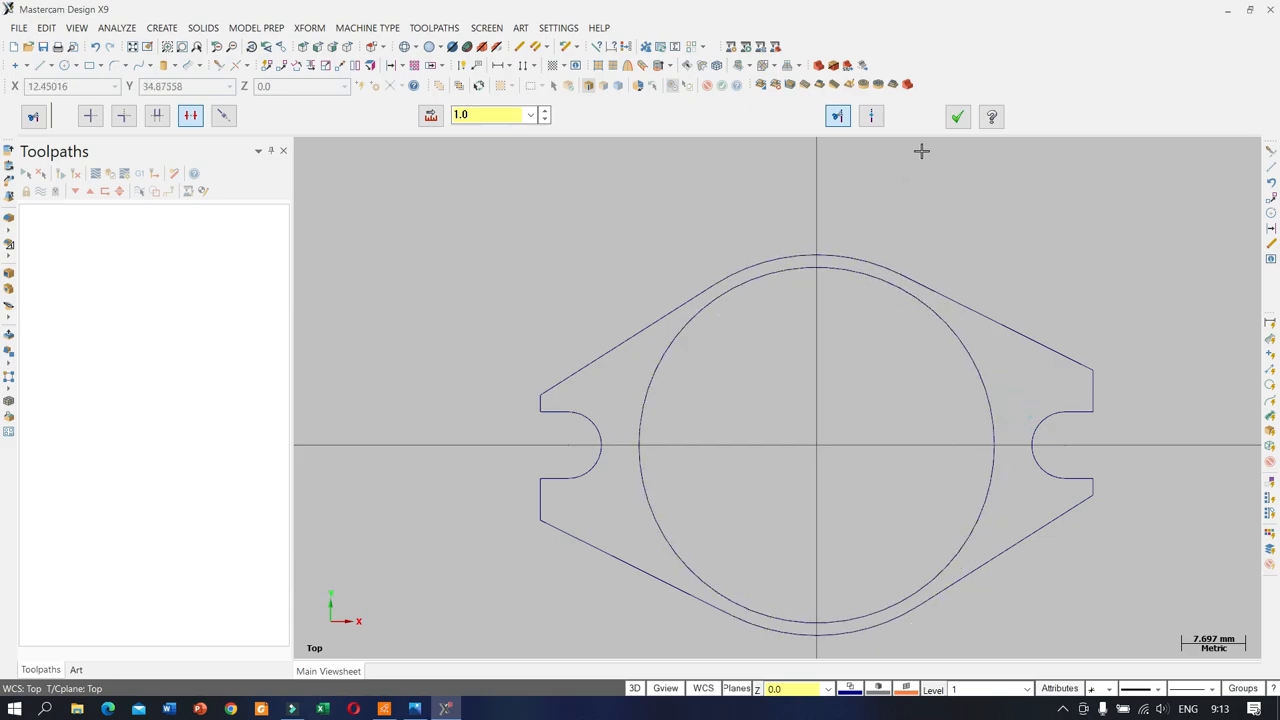
click(955, 118)
scroll(528, 320, down, 2)
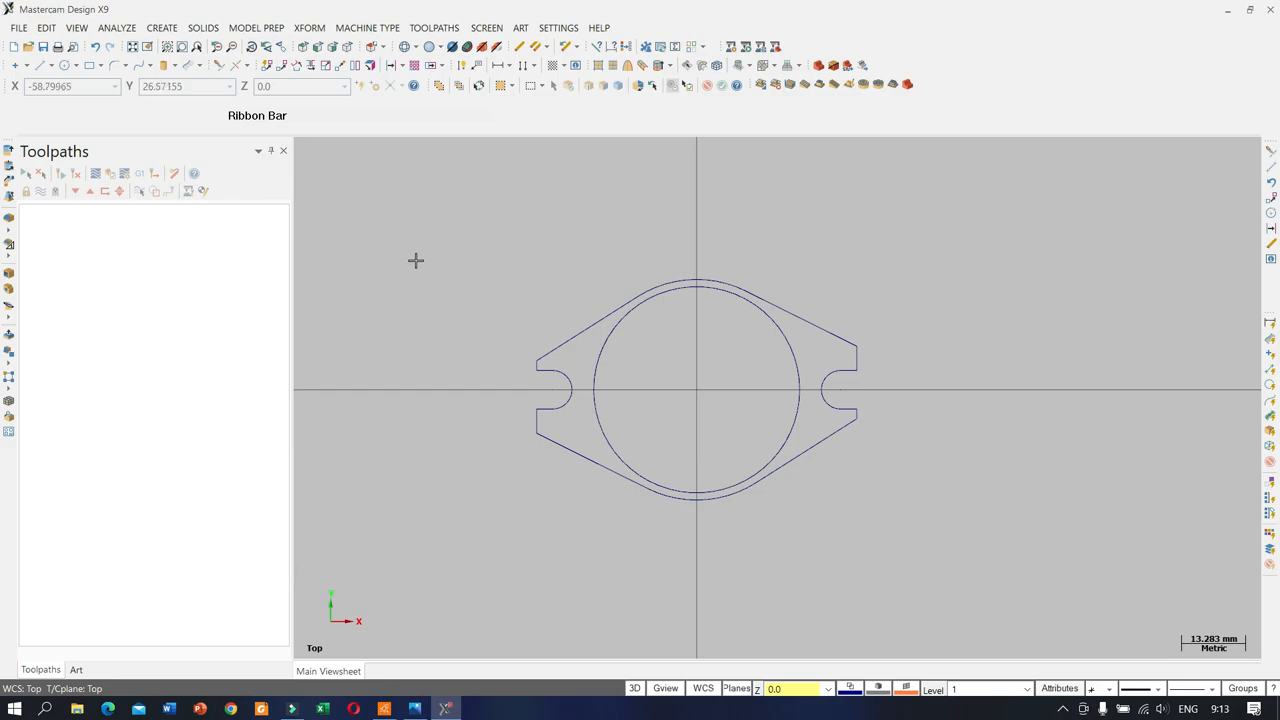
Step: Switch to the right side view and draw a 40 mm vertical line upward from the origin
right_click(435, 234)
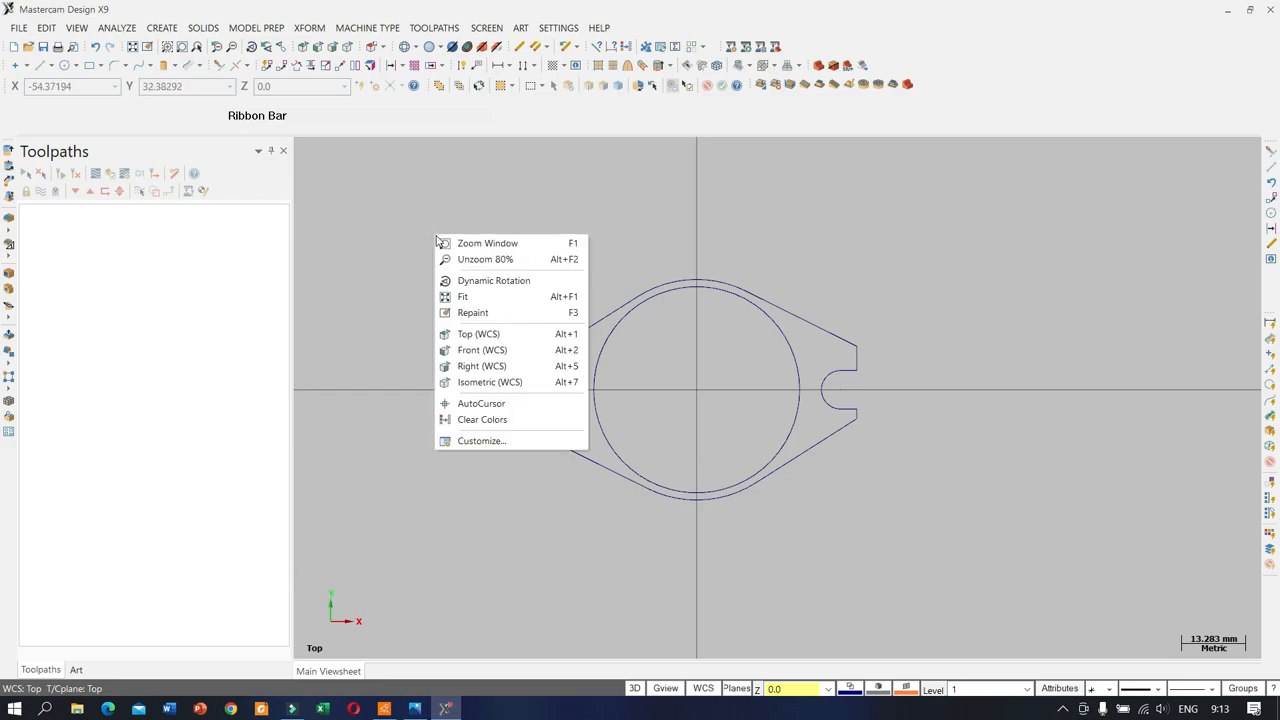
click(480, 366)
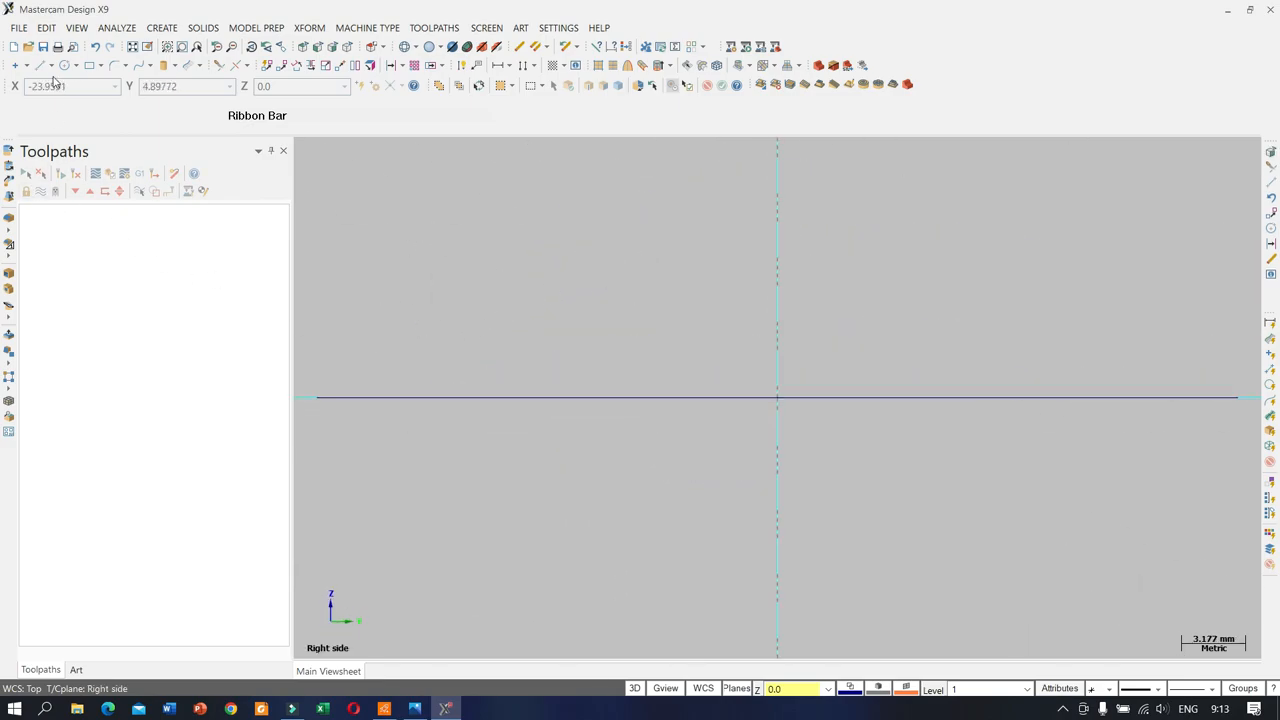
click(778, 395)
right_click(874, 262)
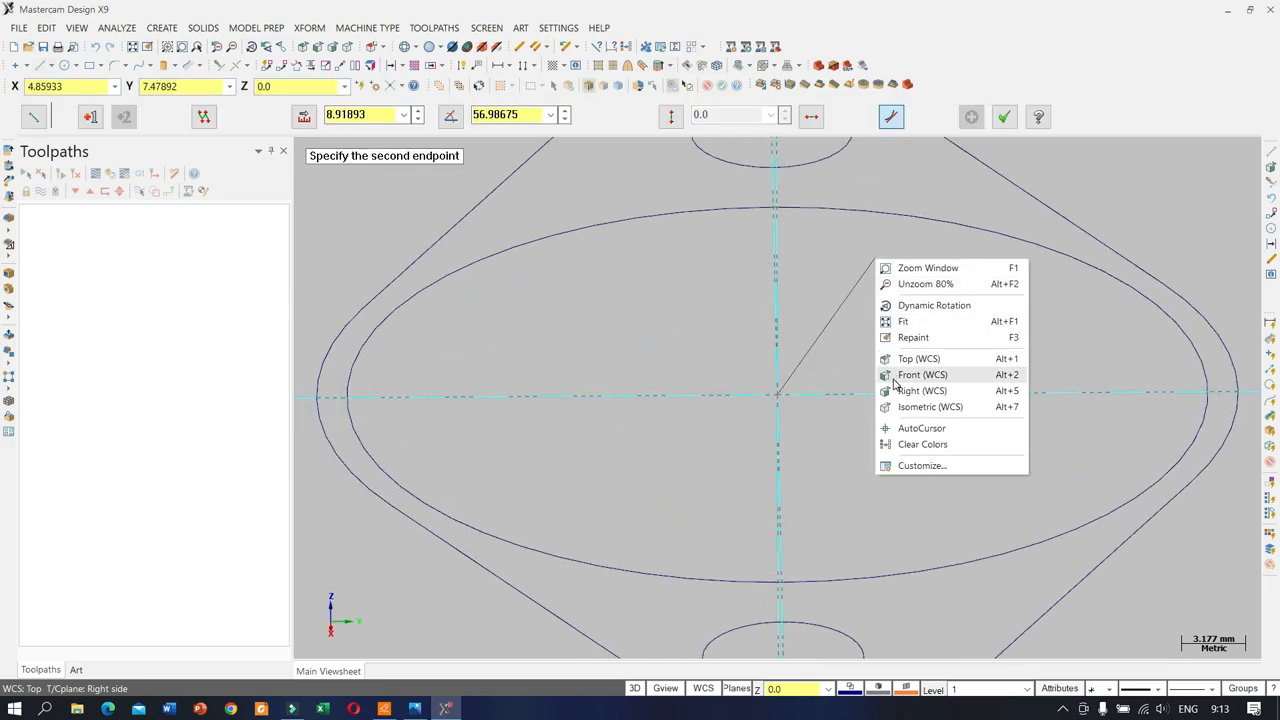
click(897, 391)
click(778, 207)
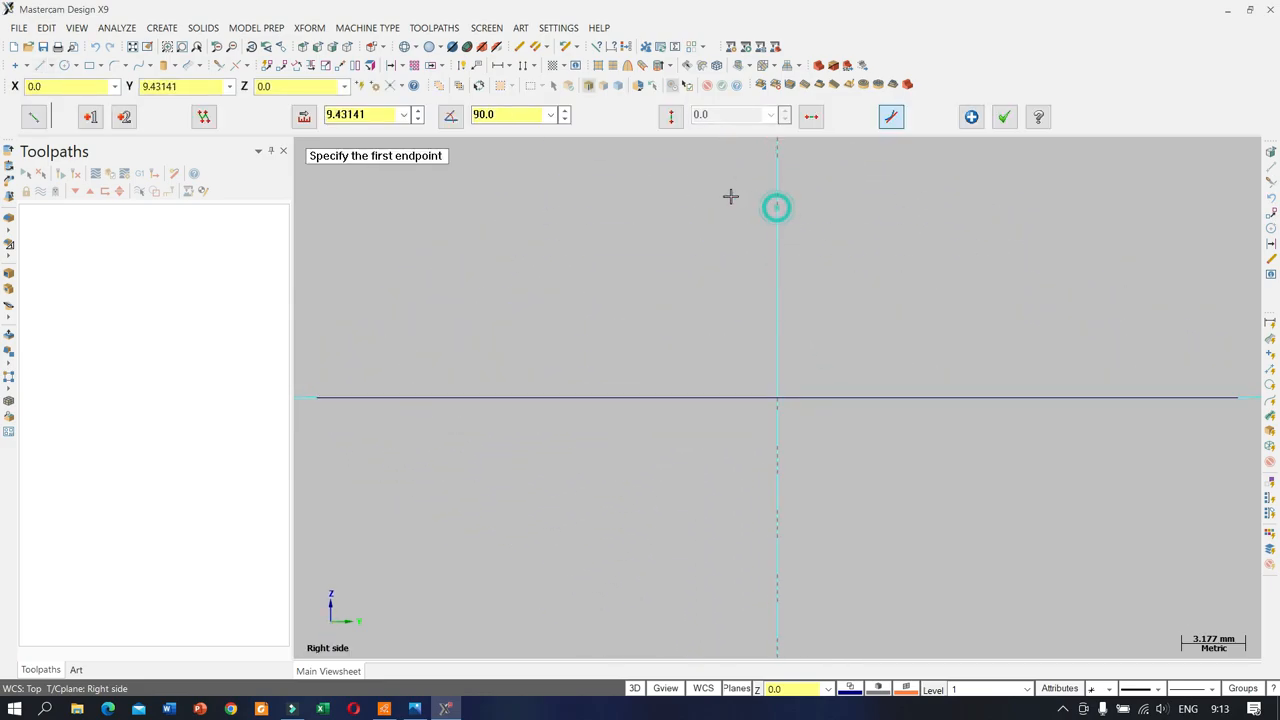
click(384, 117)
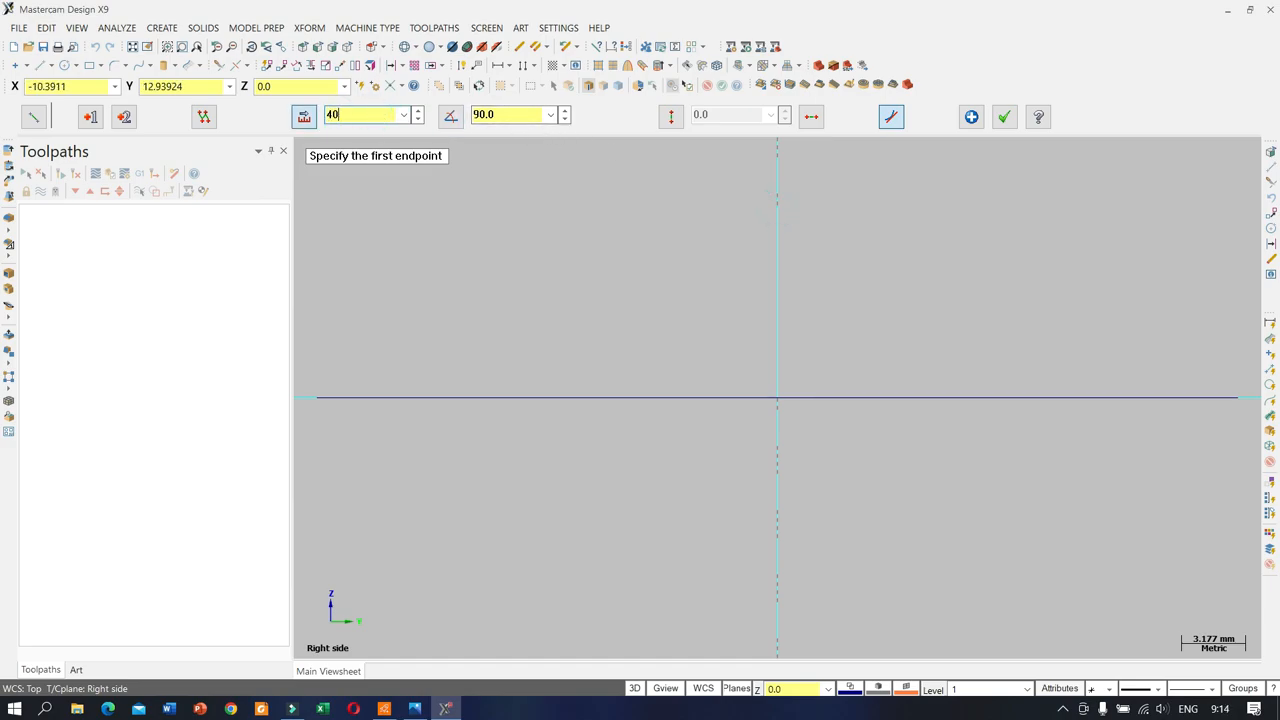
click(1003, 117)
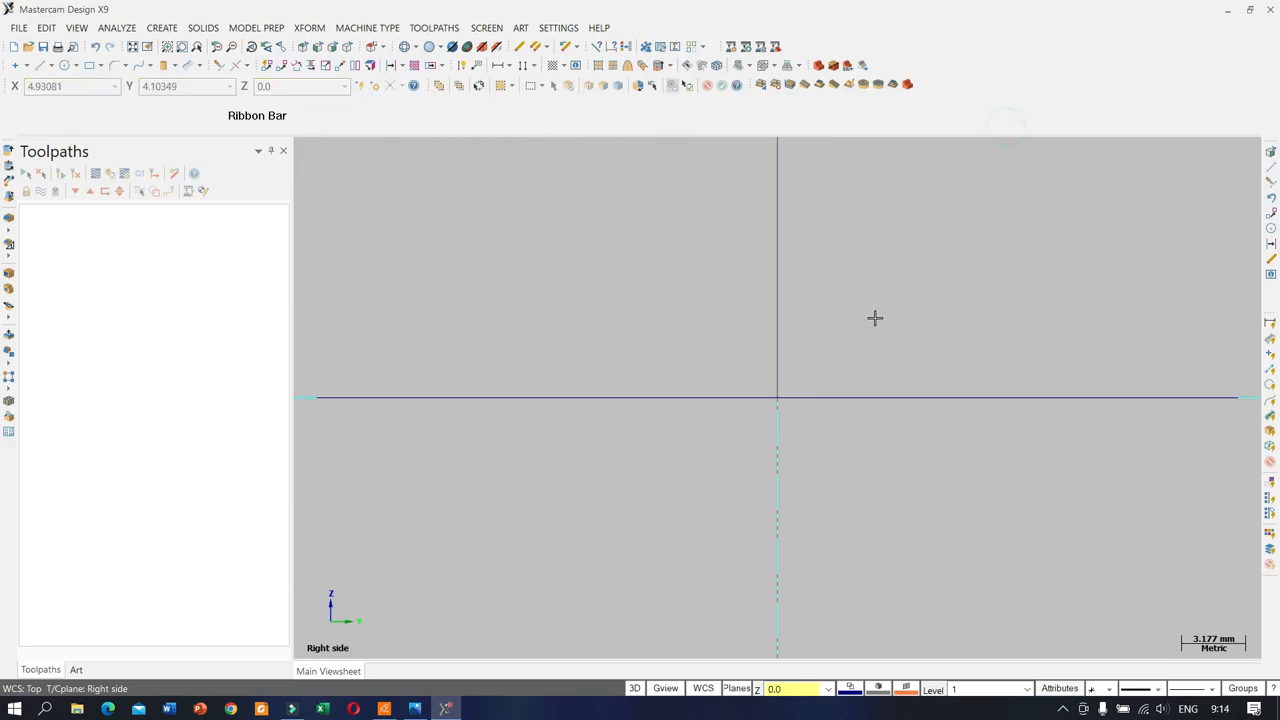
scroll(810, 450, down, 3)
scroll(805, 369, down, 1)
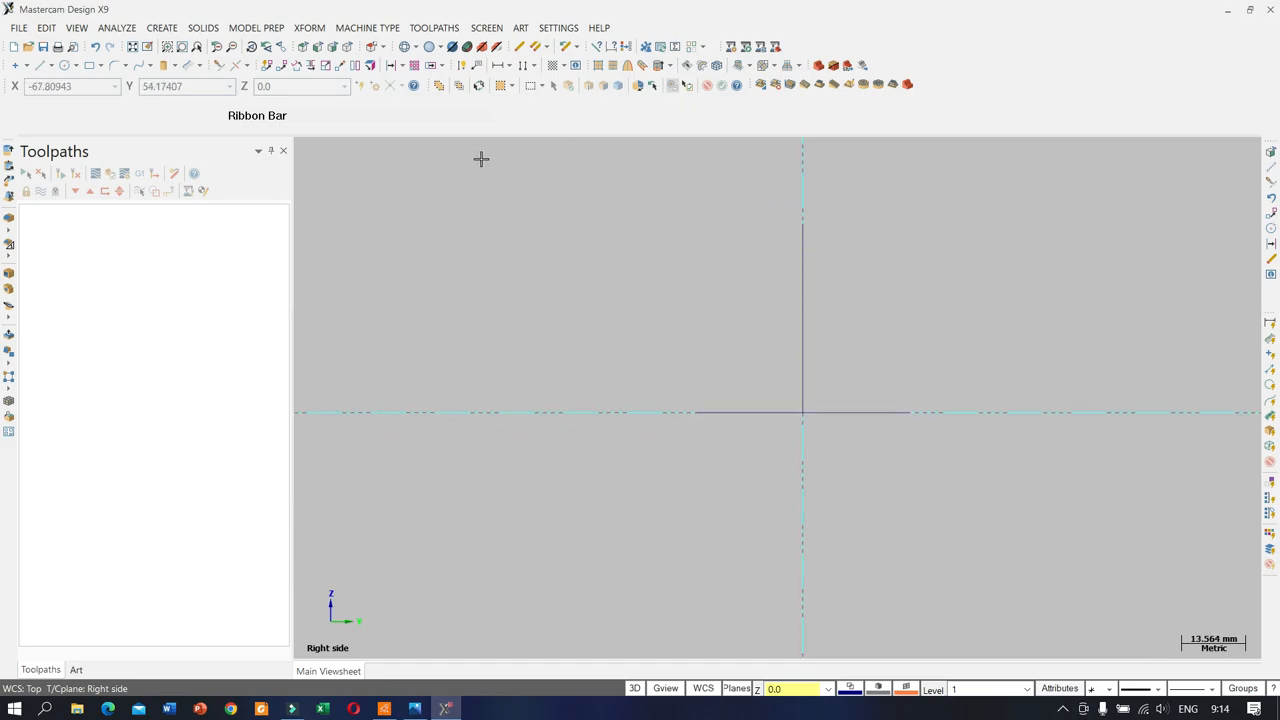
Step: Draw a horizontal line about 55.4 mm long leftward from the top end of the 40 mm vertical line
click(42, 66)
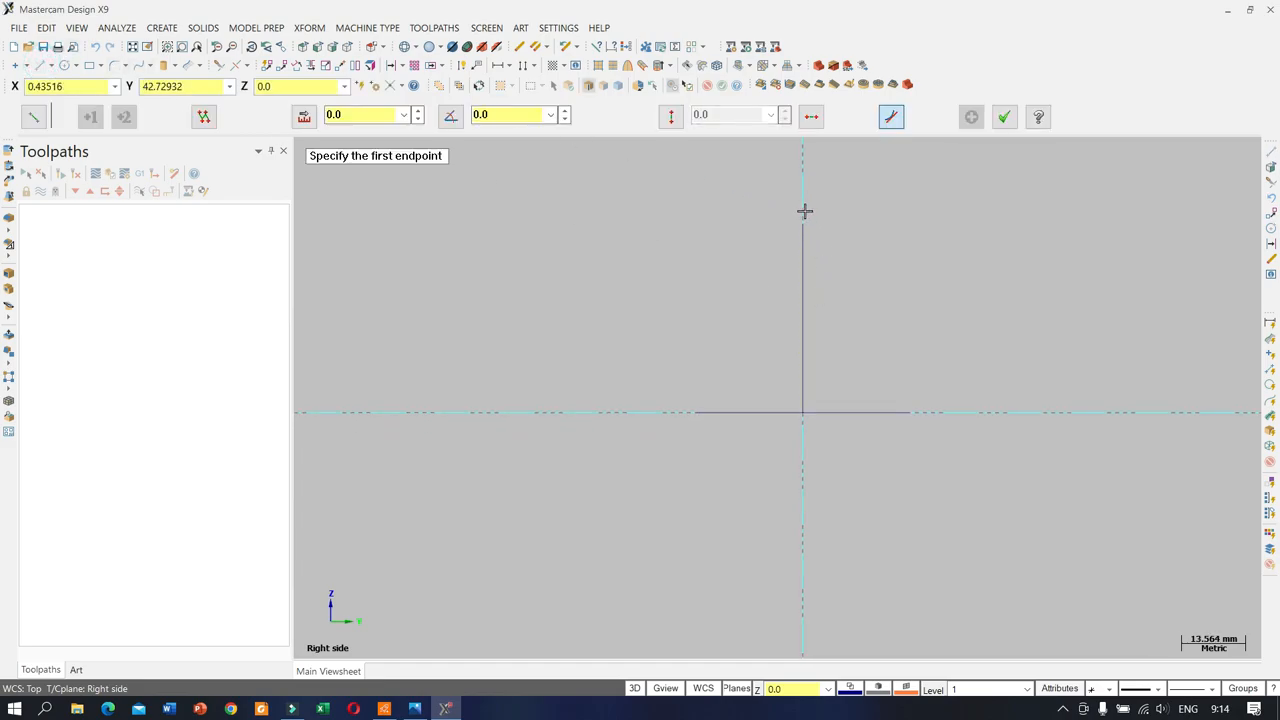
click(806, 226)
click(541, 226)
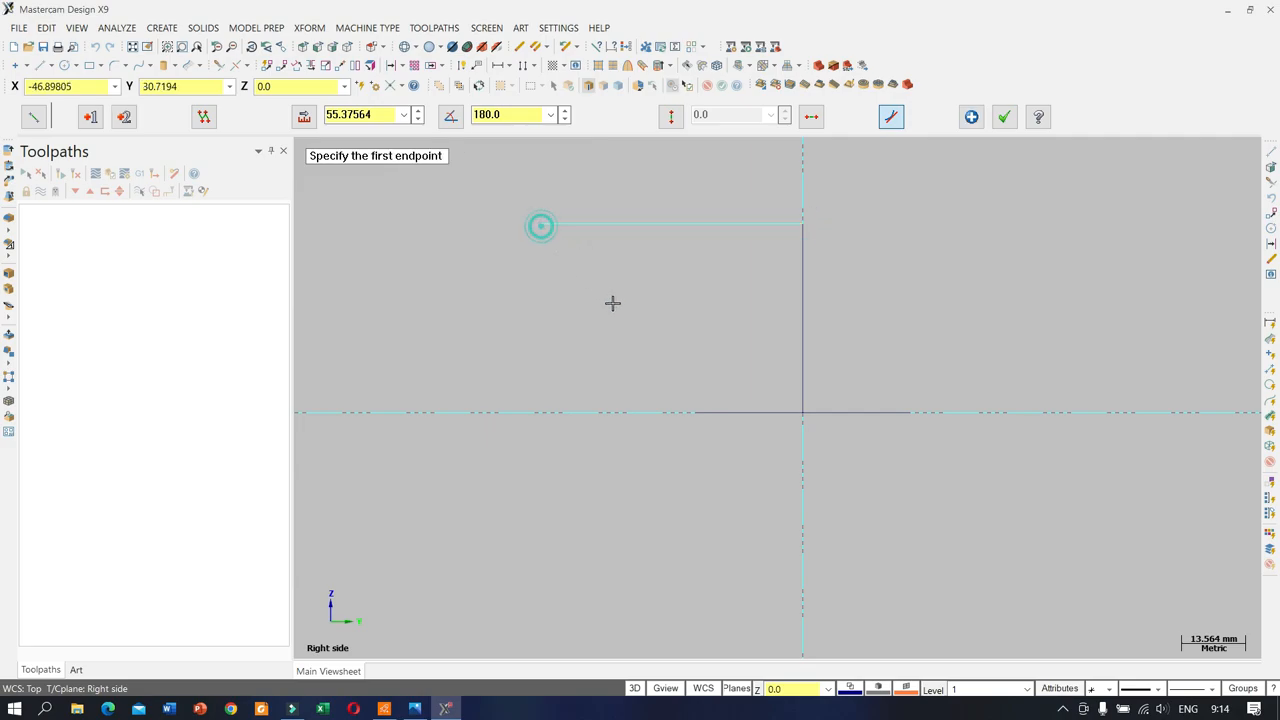
Step: Offset a copy of the 40 mm vertical line 36.1 mm to the left
click(391, 65)
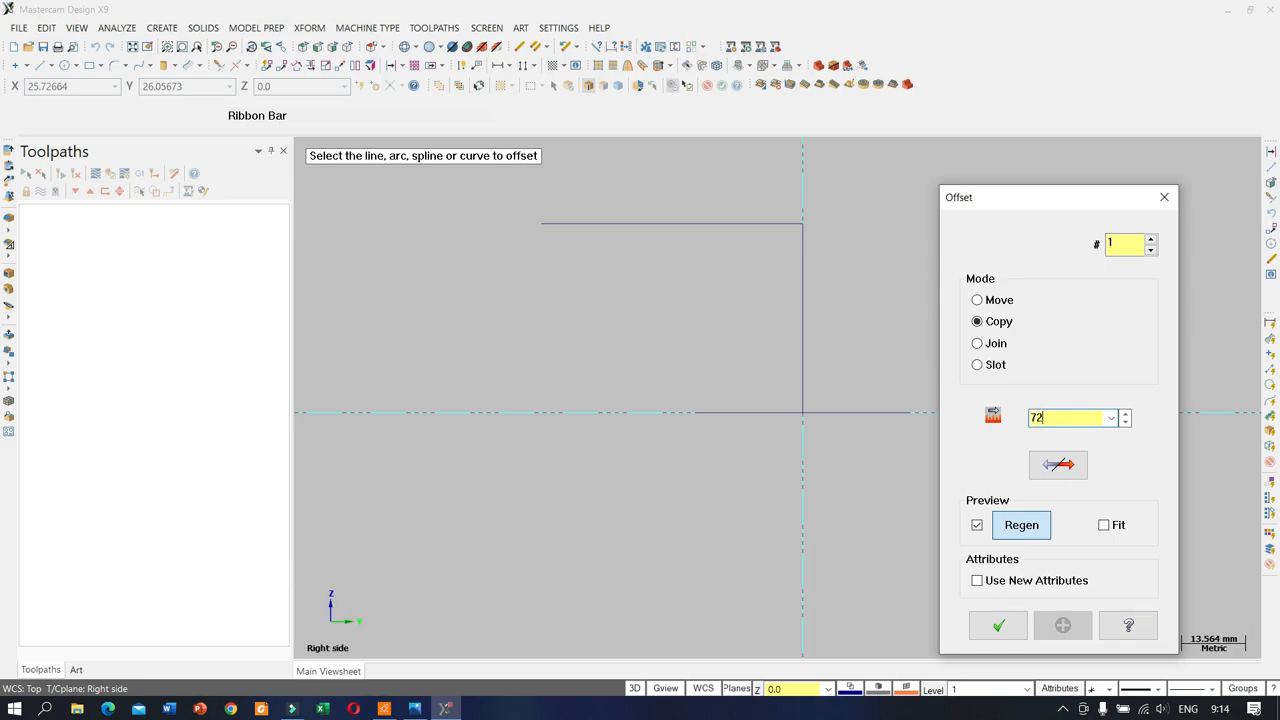
key(Return)
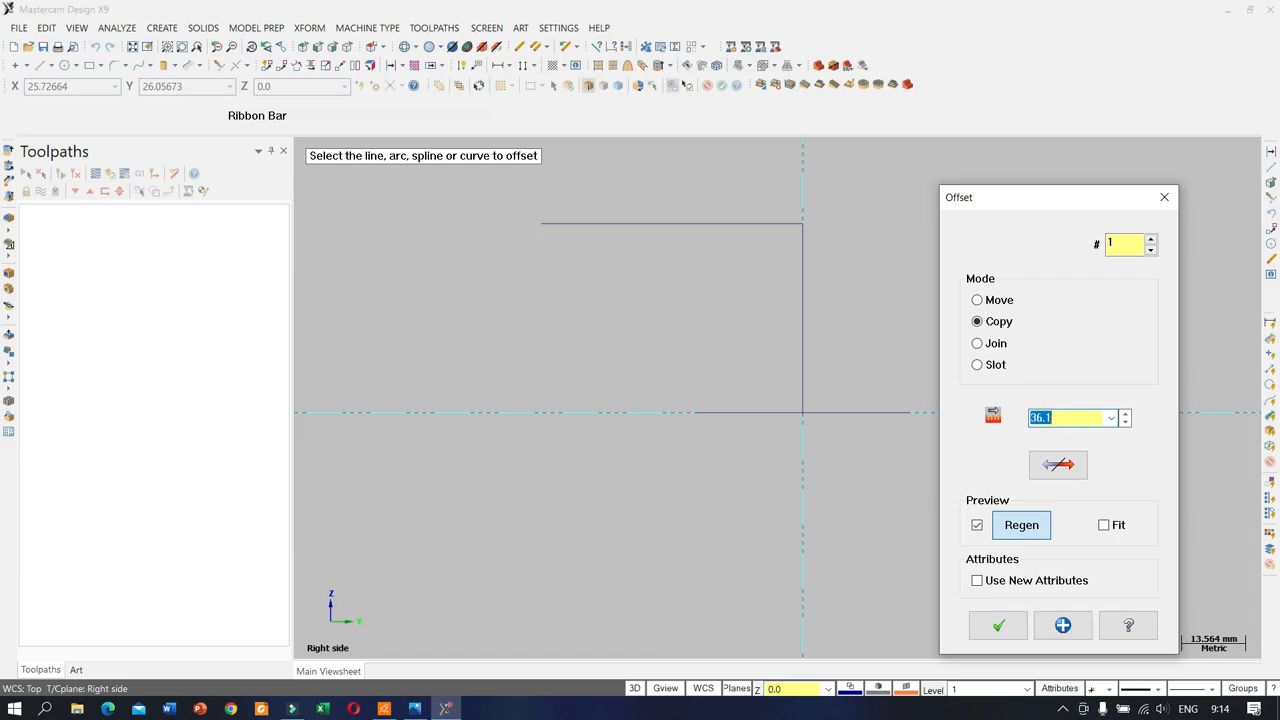
click(801, 310)
click(738, 326)
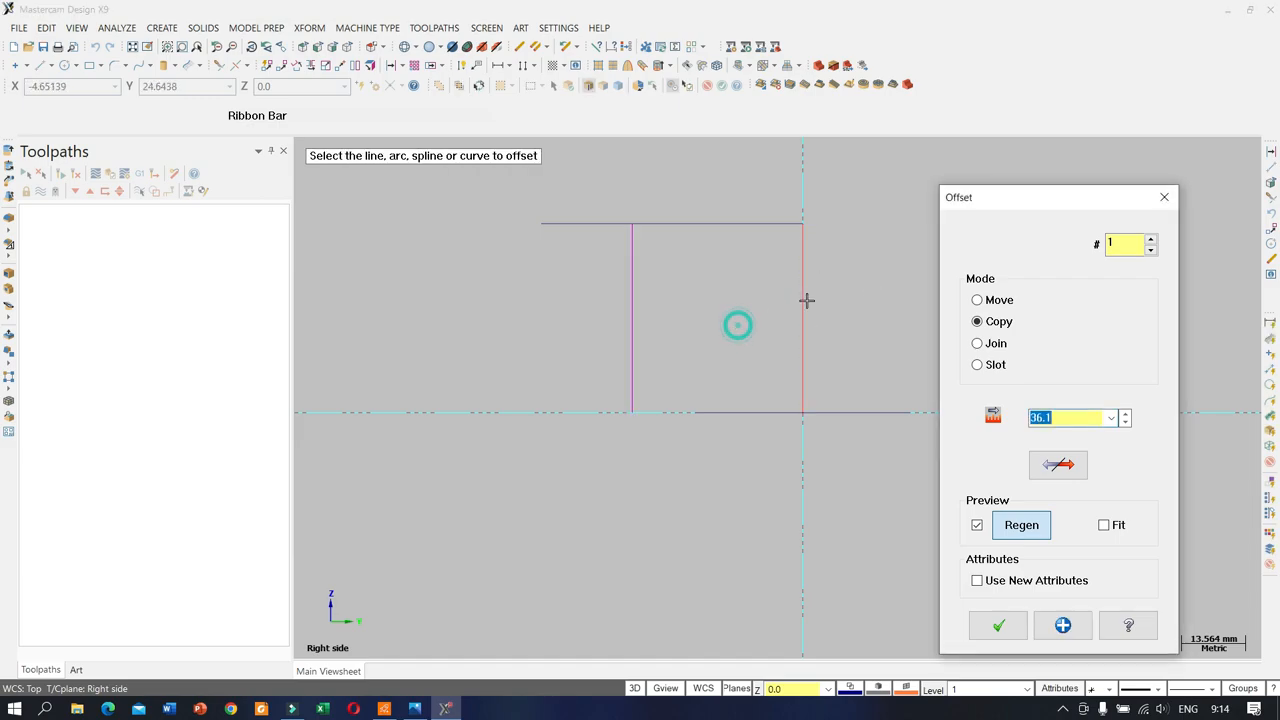
click(998, 625)
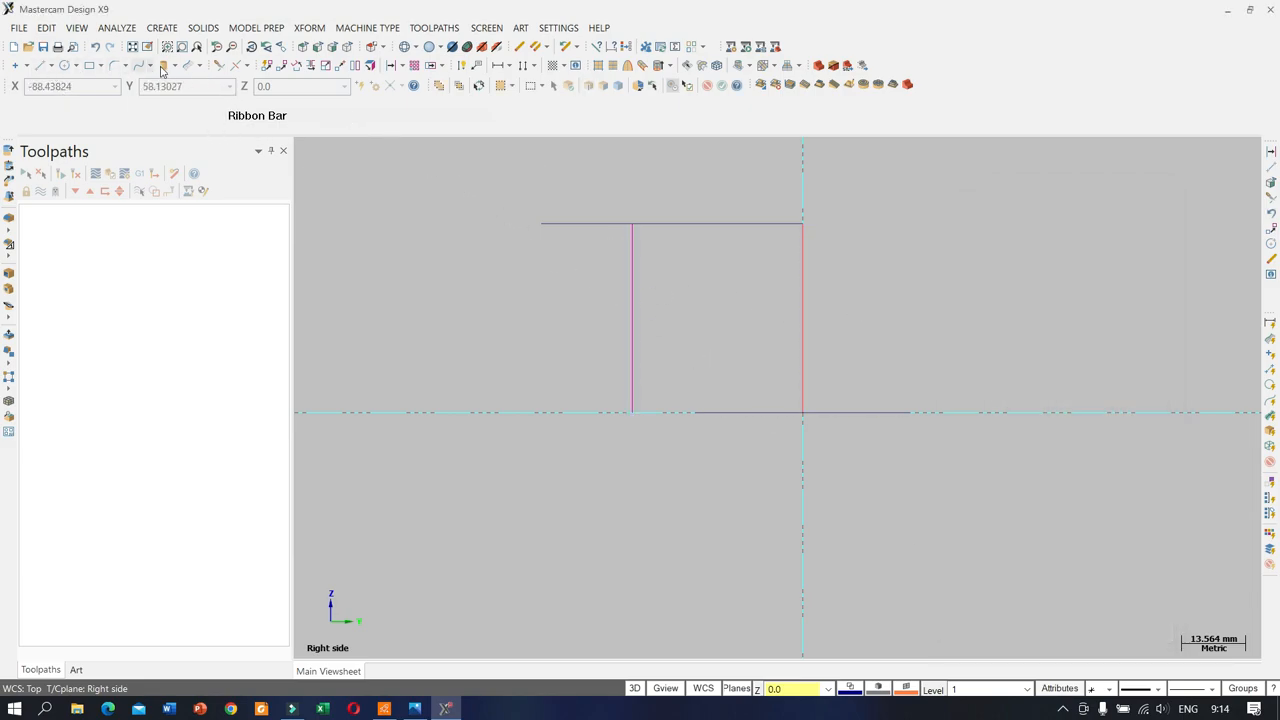
Step: Divide away the portion of the upper horizontal line that extends left of the offset vertical line
click(216, 65)
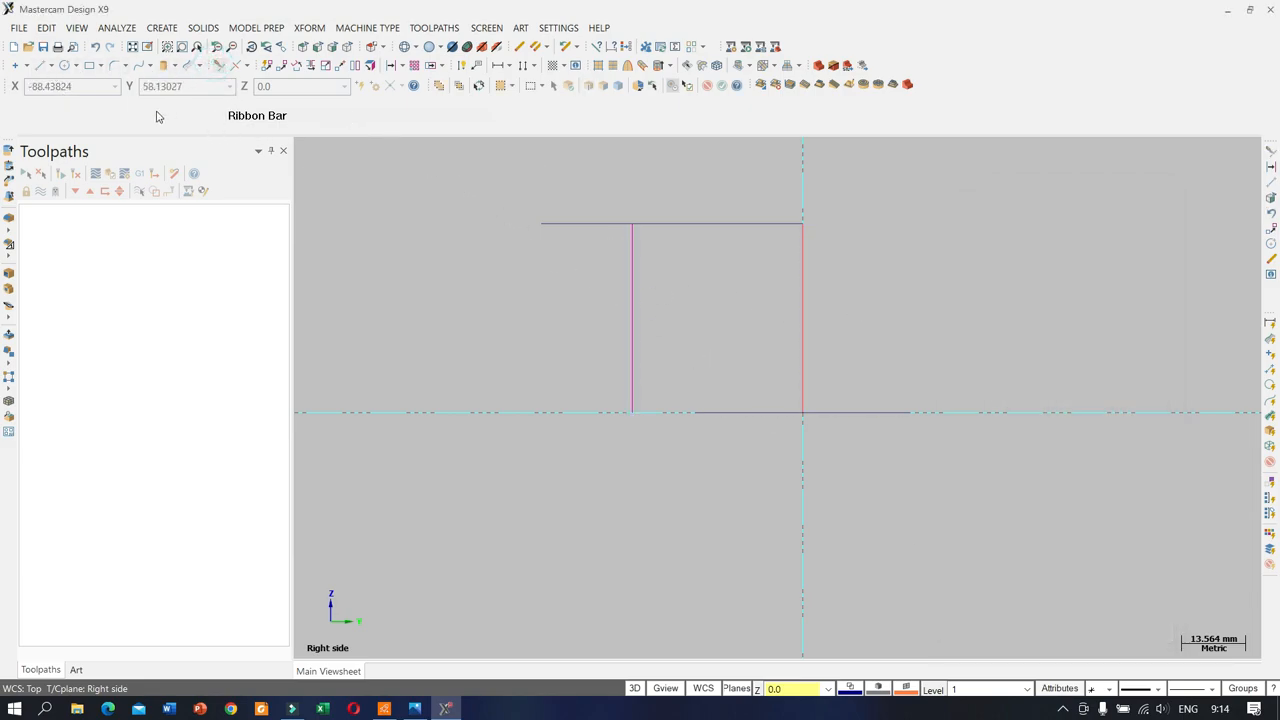
click(543, 217)
scroll(634, 382, down, 1)
scroll(667, 342, up, 2)
mouse_move(667, 342)
middle_down()
mouse_move(683, 334)
mouse_move(683, 371)
mouse_move(681, 360)
middle_up()
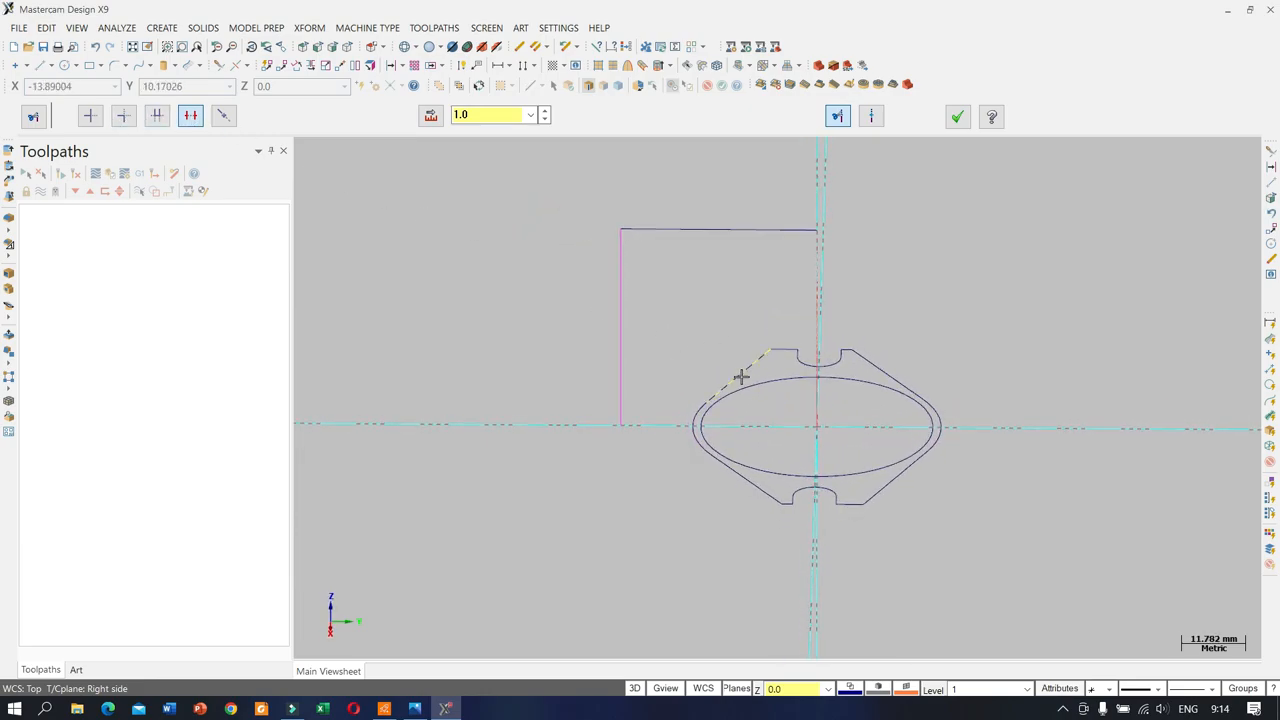
Step: Start a solid extrusion using the slotted flange outline and the large inner circle as chains
click(9, 150)
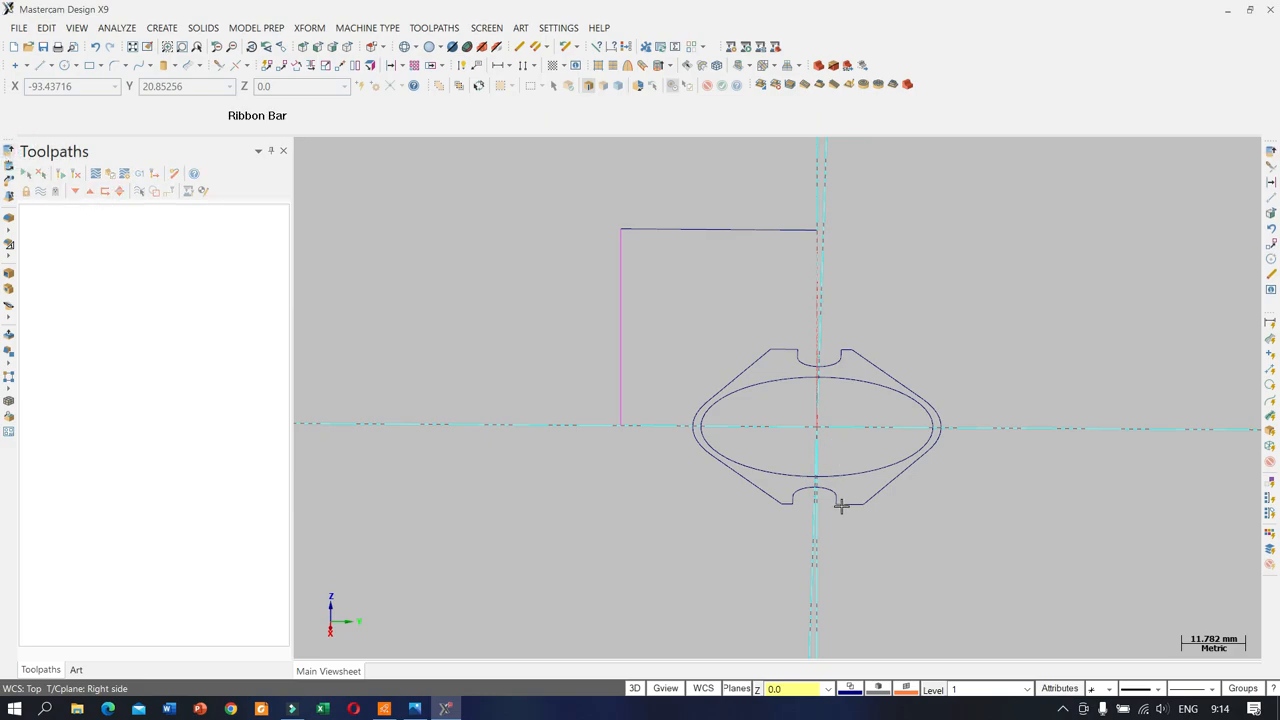
click(694, 449)
click(260, 403)
click(700, 420)
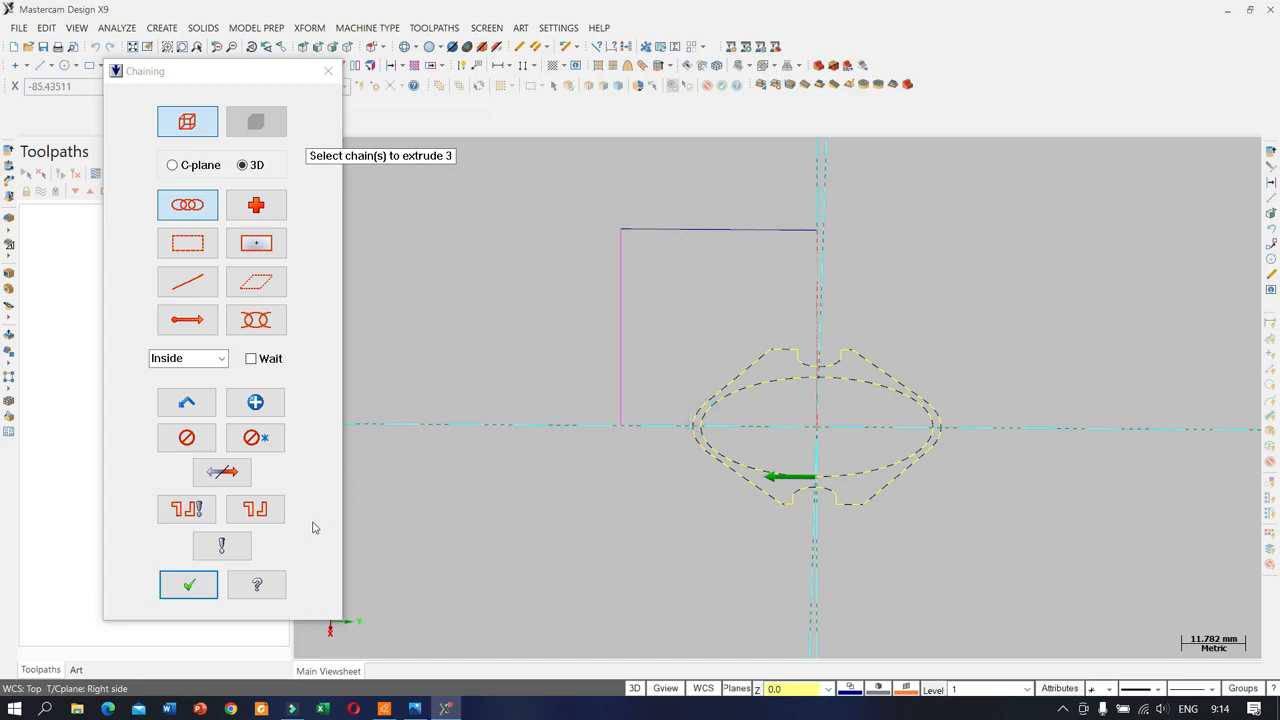
click(189, 585)
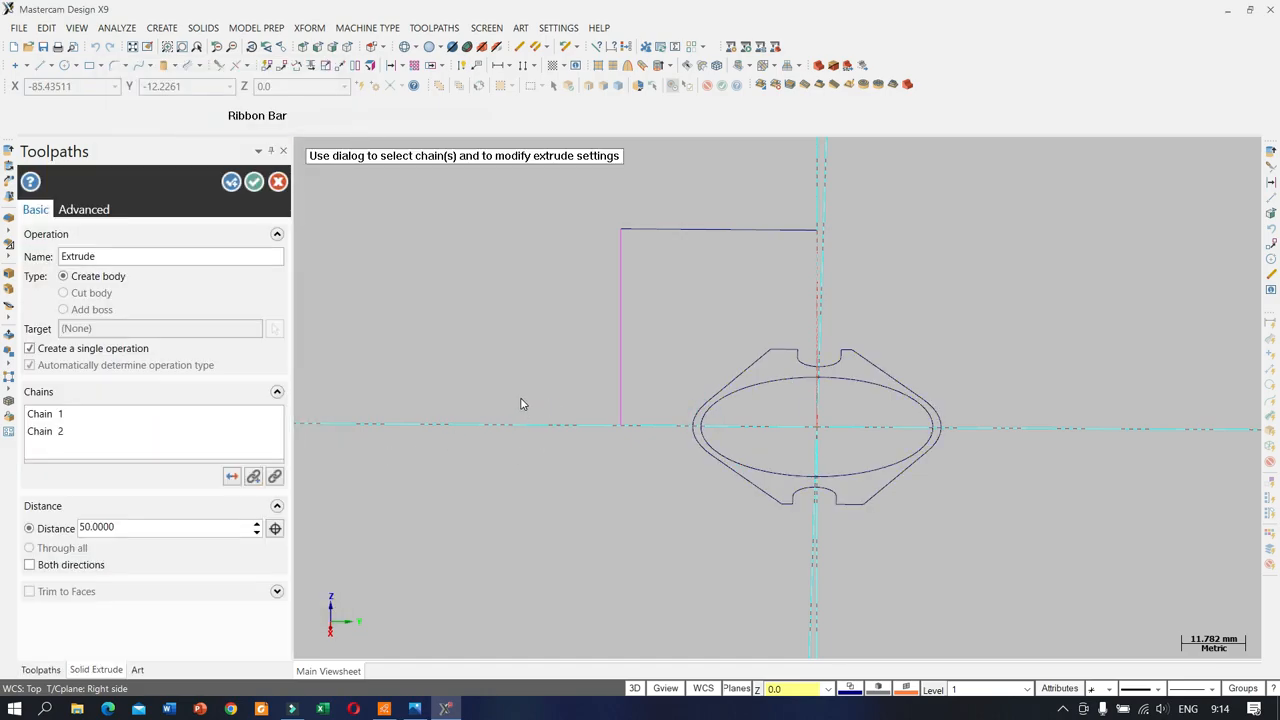
Step: Extrude the flange upward as a new body with a distance of 5 mm
double_click(147, 531)
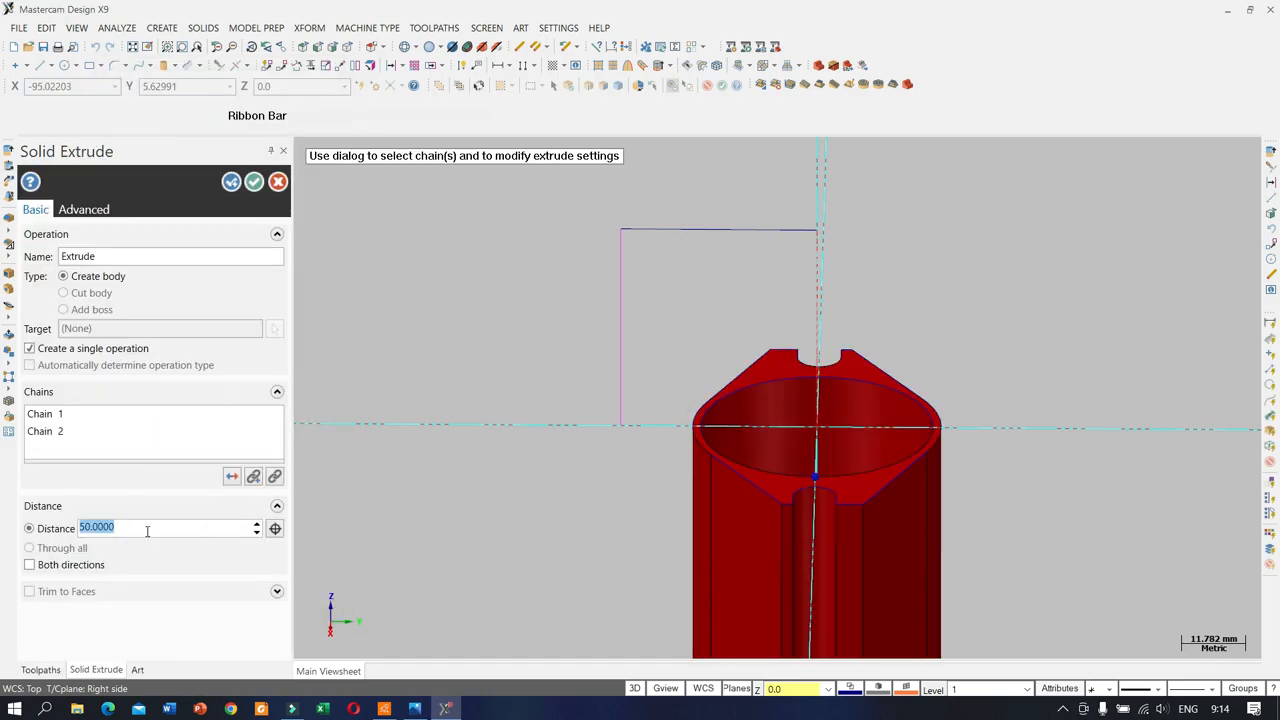
scroll(605, 400, down, 4)
drag(712, 563, 737, 300)
double_click(194, 524)
text(5)
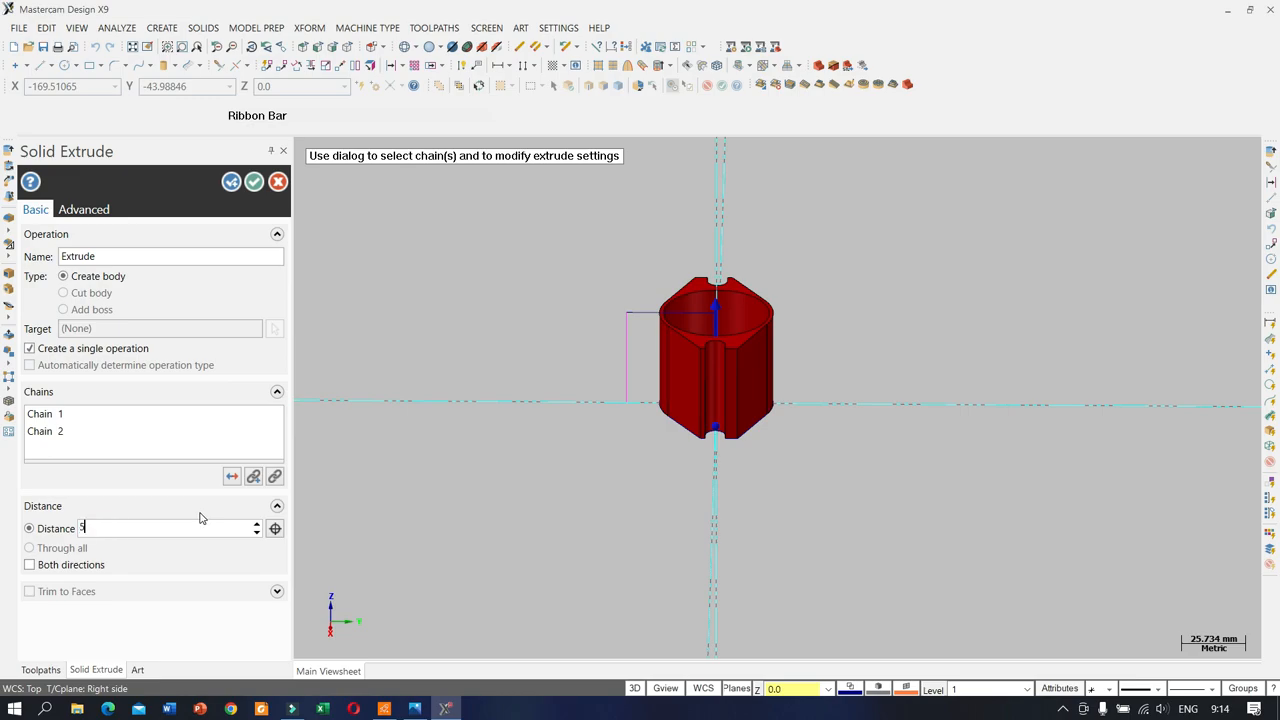
key(Return)
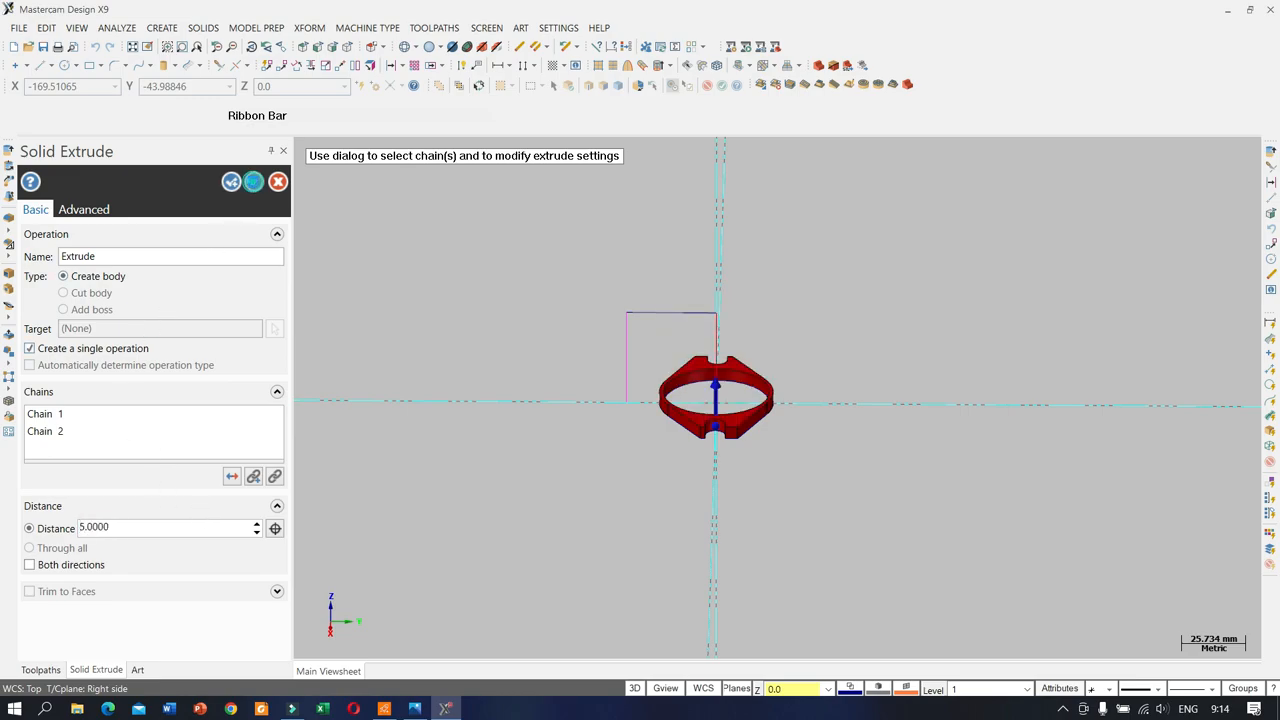
click(254, 182)
Step: Change the extruded flange's display from shaded to wireframe
scroll(722, 438, down, 2)
scroll(715, 415, up, 5)
middle_drag(690, 464, 686, 434)
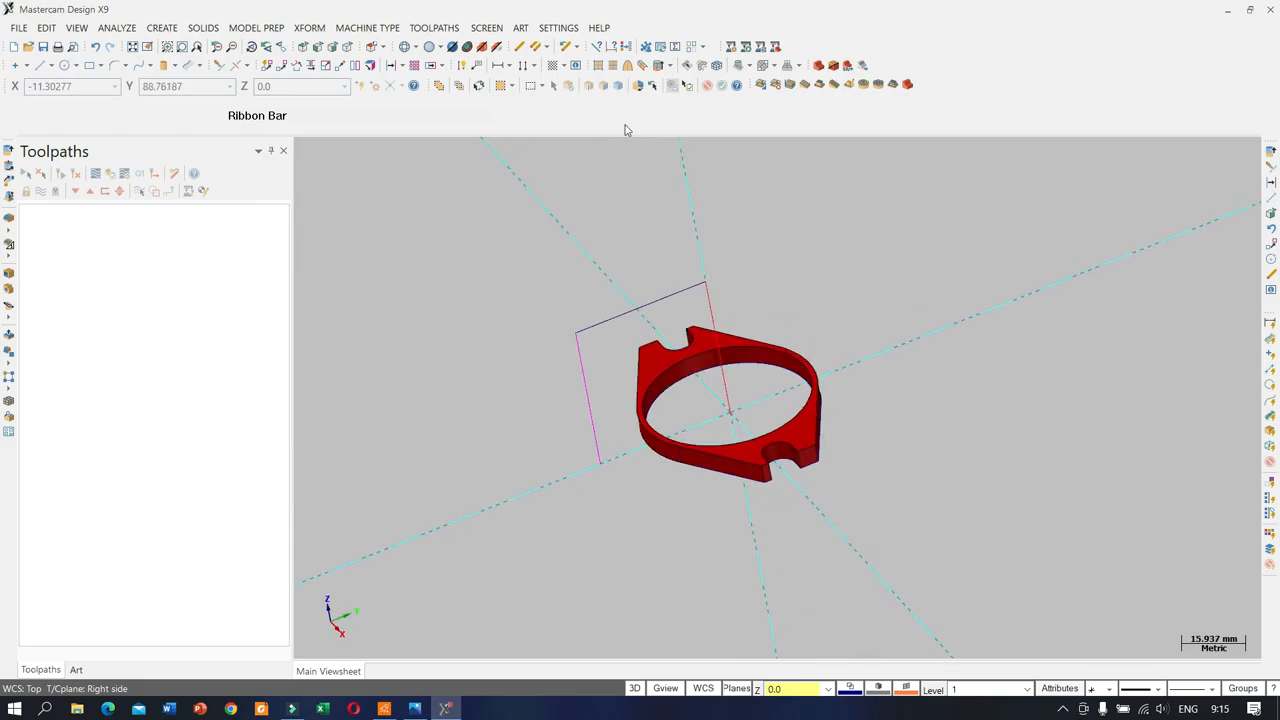
click(404, 46)
scroll(634, 446, up, 4)
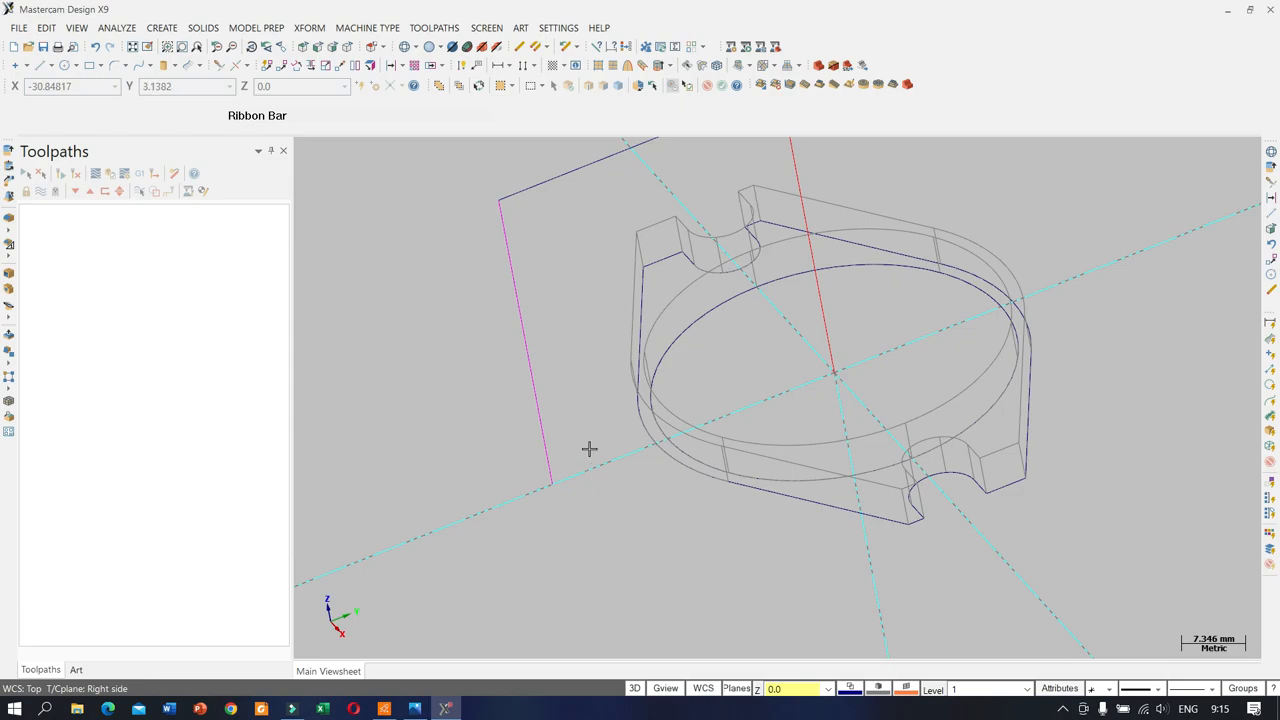
Step: Switch to the top view and draw a line about 27.6 mm long from the origin at 270 degrees
right_click(409, 340)
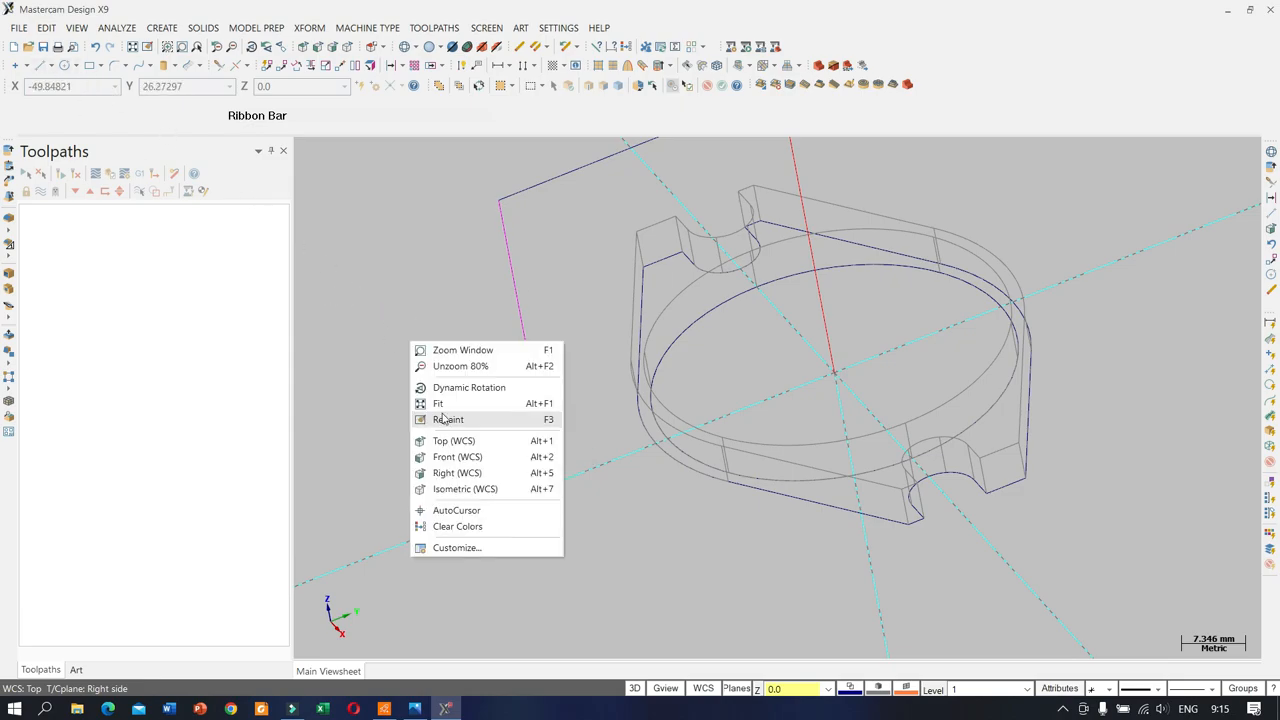
click(443, 443)
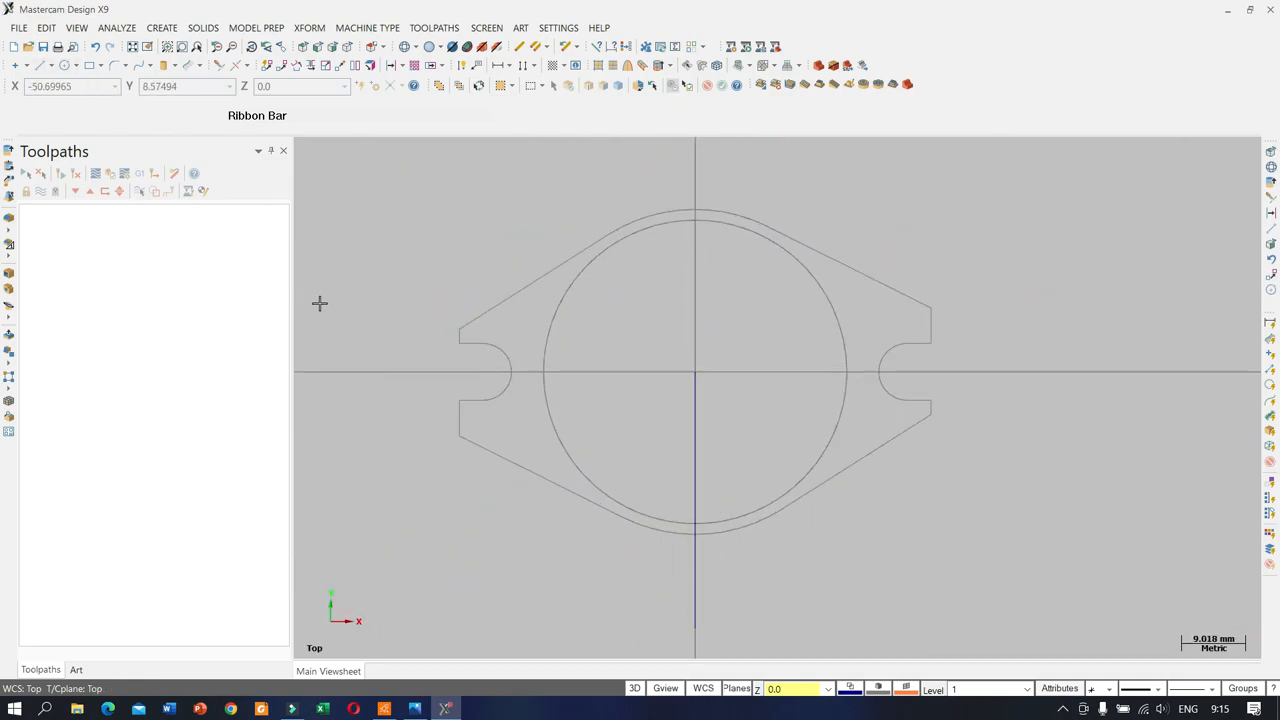
middle_drag(726, 438, 701, 388)
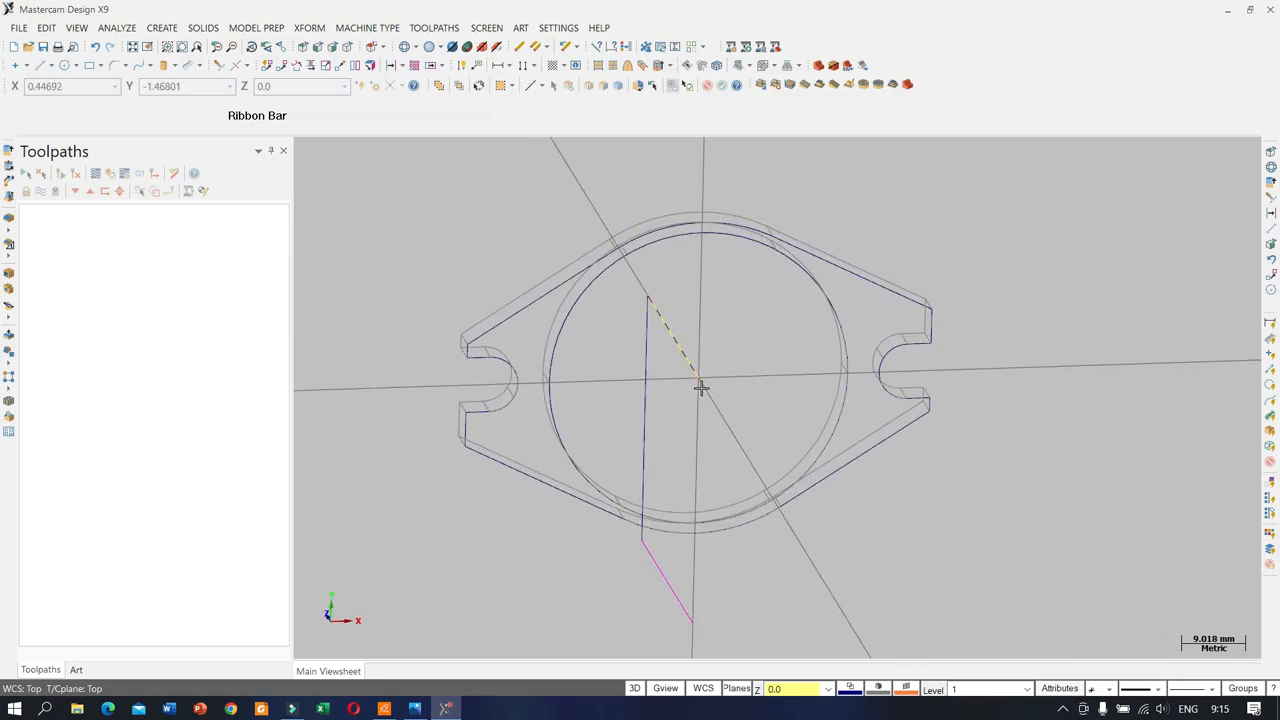
click(37, 65)
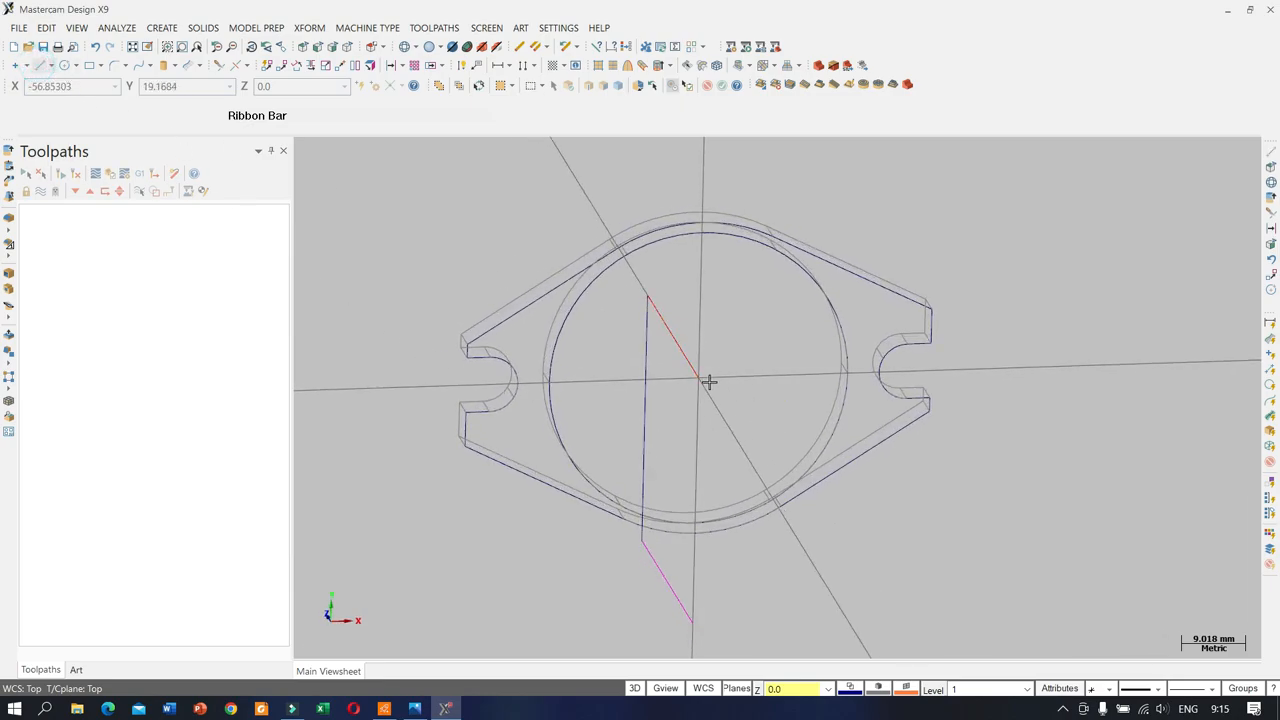
click(700, 380)
click(694, 565)
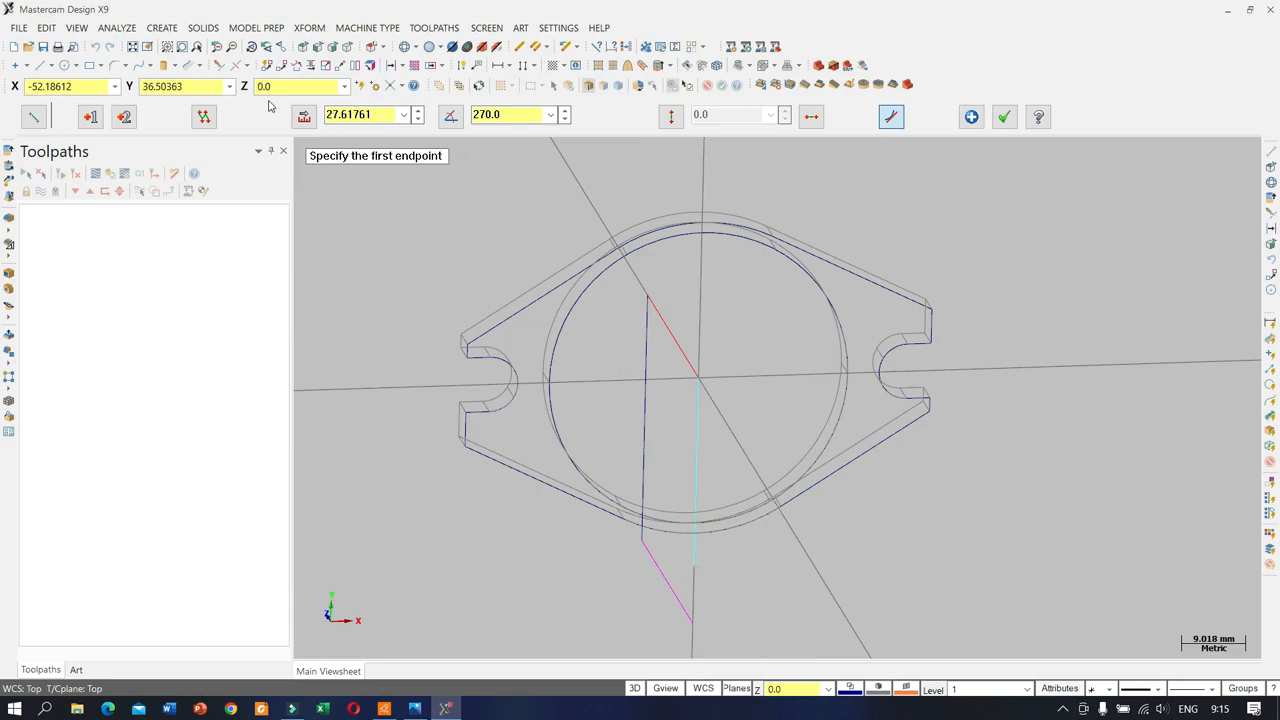
Step: Divide away the new line's parts inside the inner circle and beyond the outer arc, keeping the segment across the ring wall
click(225, 66)
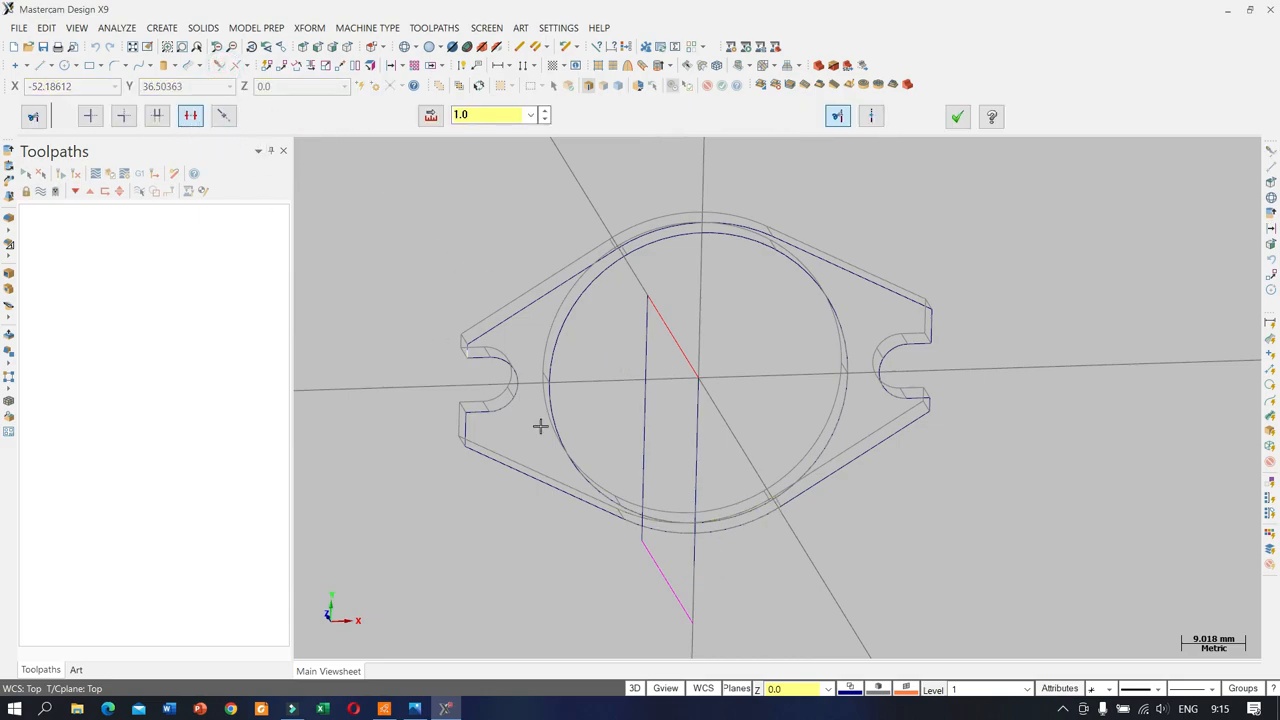
click(696, 562)
click(694, 437)
middle_drag(720, 491, 589, 537)
scroll(657, 455, up, 5)
scroll(623, 436, down, 1)
Step: Switch to the right side view and draw a vertical line about 6.8 mm long upward from the wall segment's outer end
right_click(757, 293)
click(811, 429)
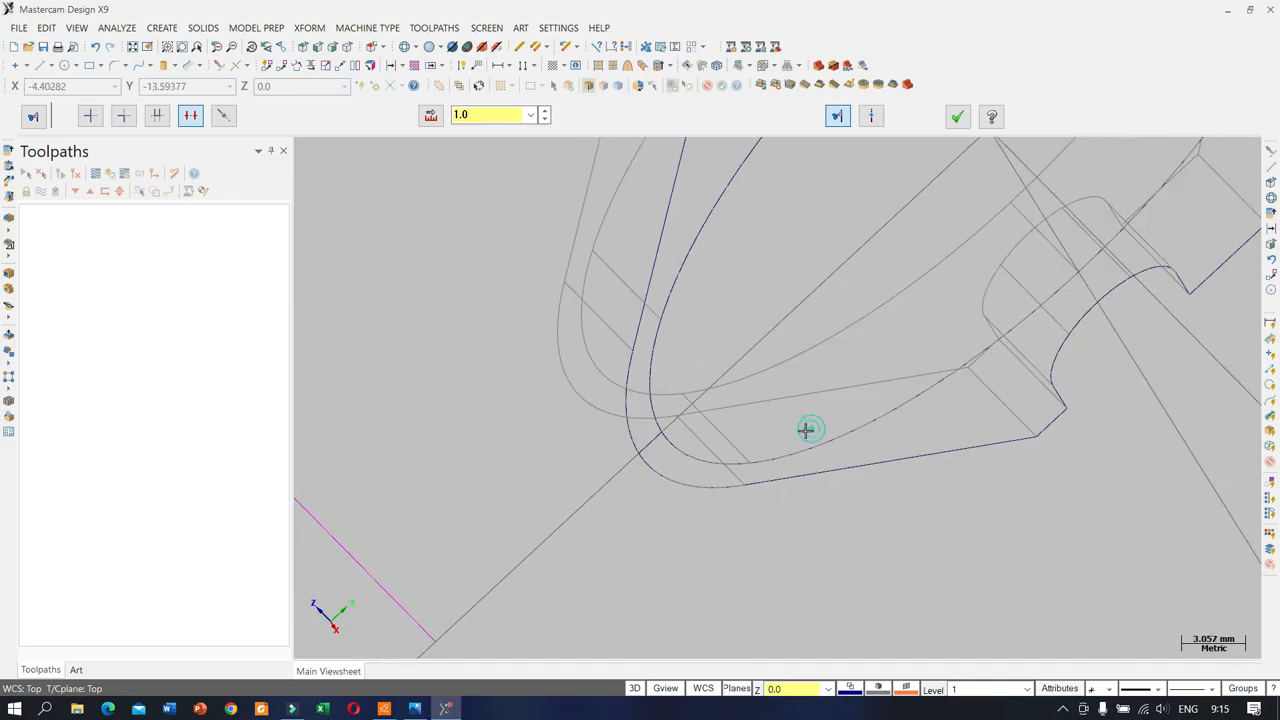
scroll(737, 380, up, 4)
middle_drag(739, 352, 736, 387)
click(736, 387)
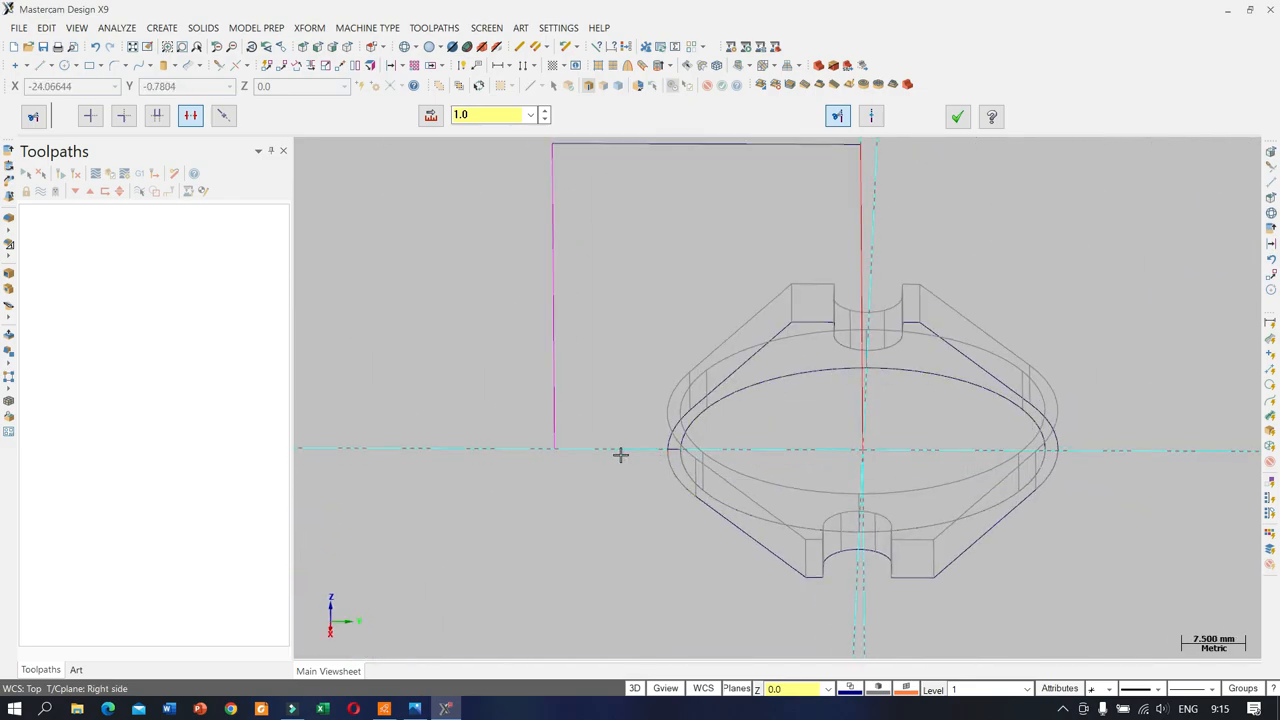
click(44, 66)
scroll(660, 440, up, 5)
scroll(668, 444, up, 3)
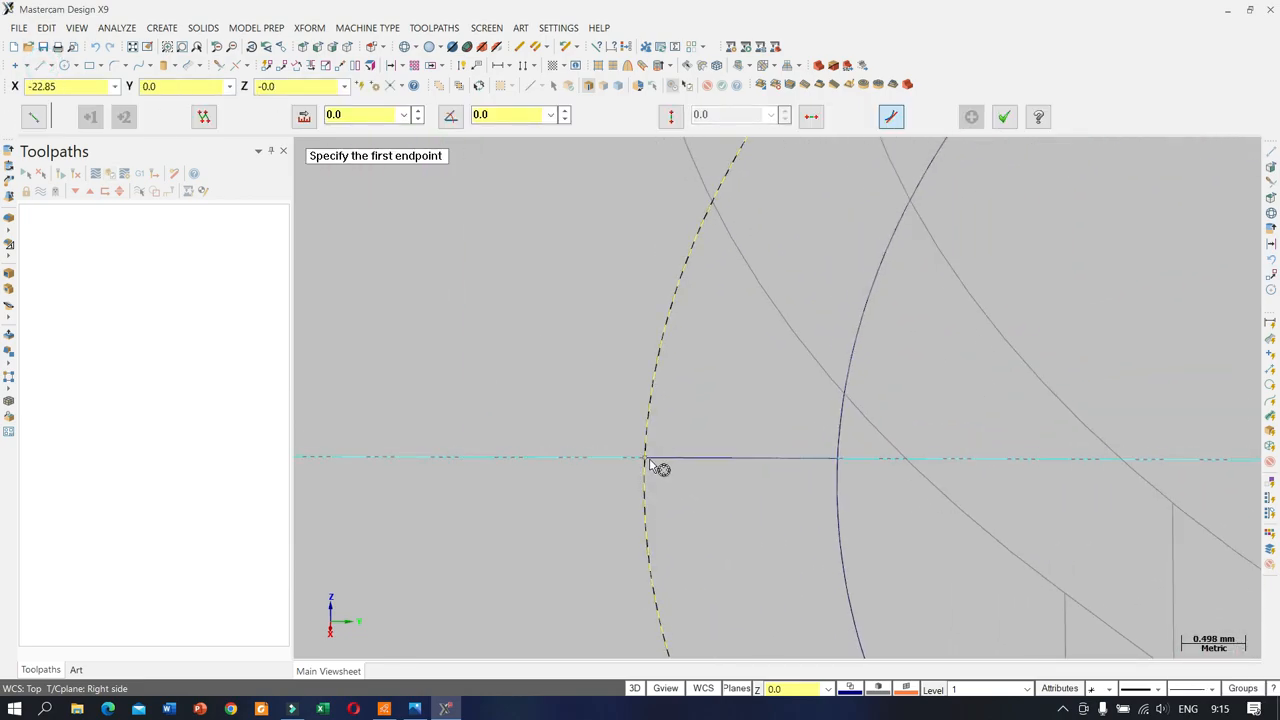
click(647, 458)
scroll(591, 437, down, 4)
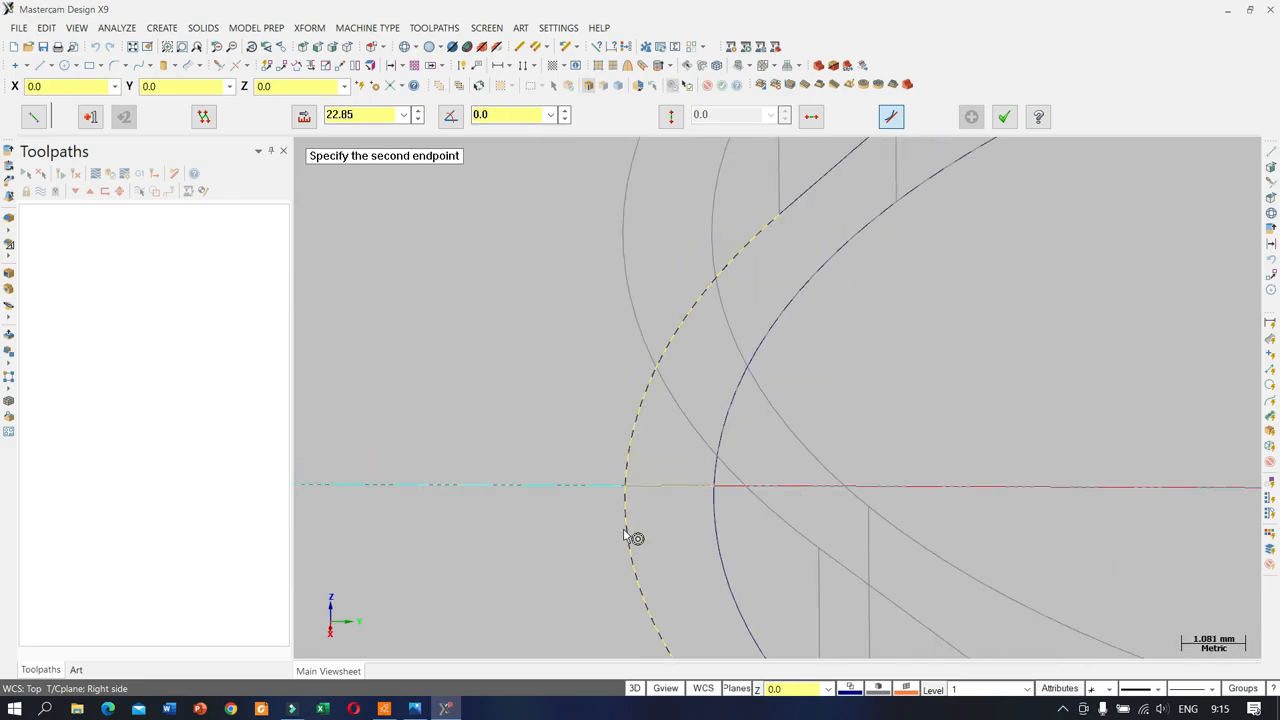
click(615, 233)
scroll(700, 497, up, 2)
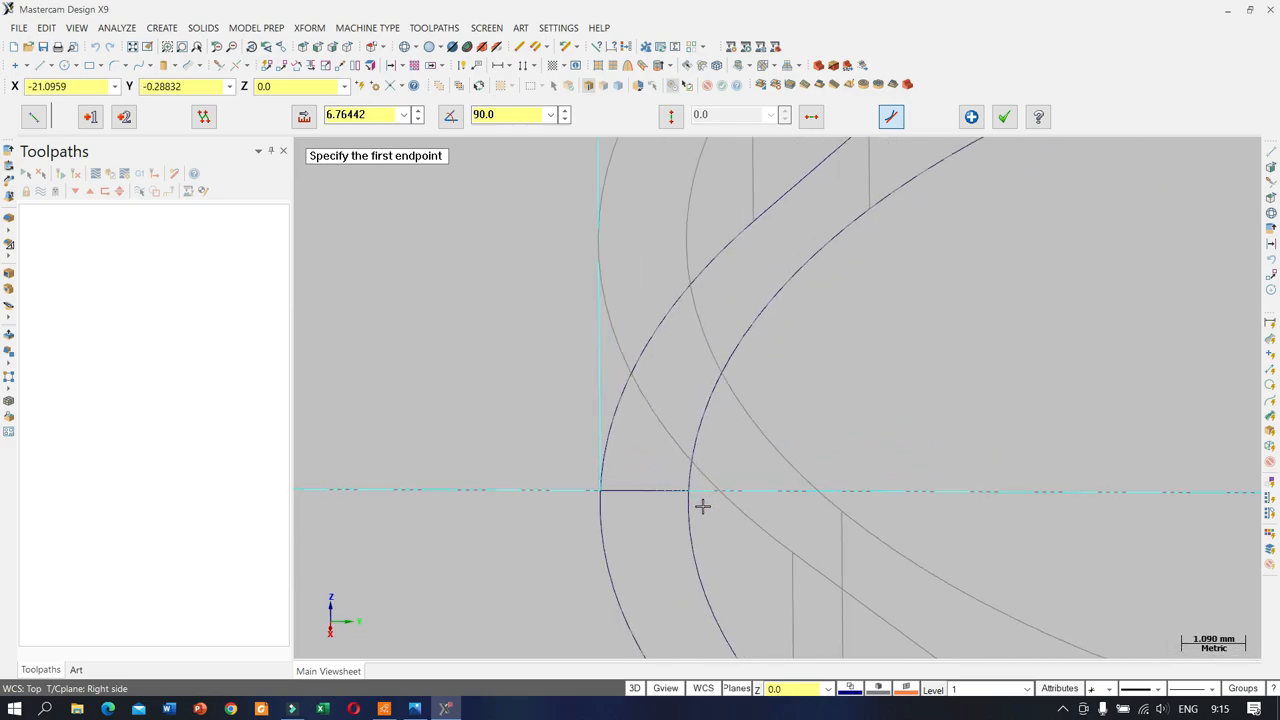
Step: Draw a vertical line about 17.5 mm long upward from the wall segment's inner end
click(688, 490)
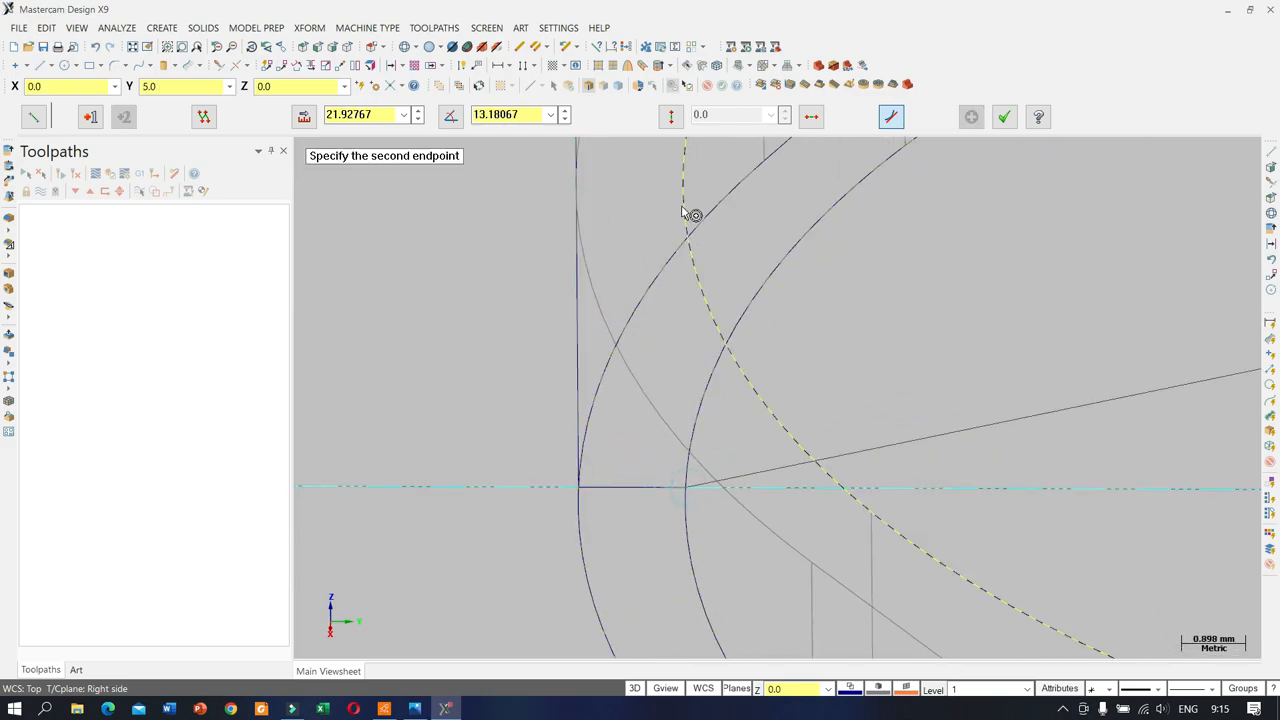
scroll(711, 550, down, 4)
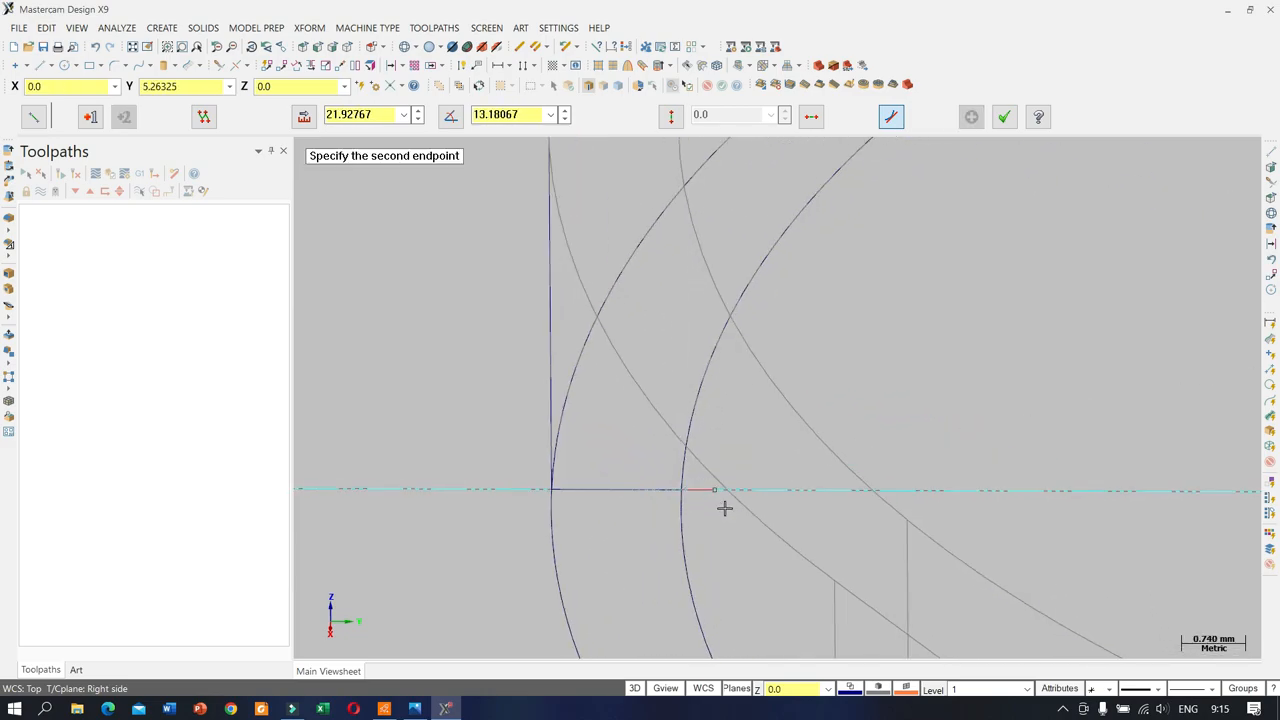
scroll(711, 550, down, 4)
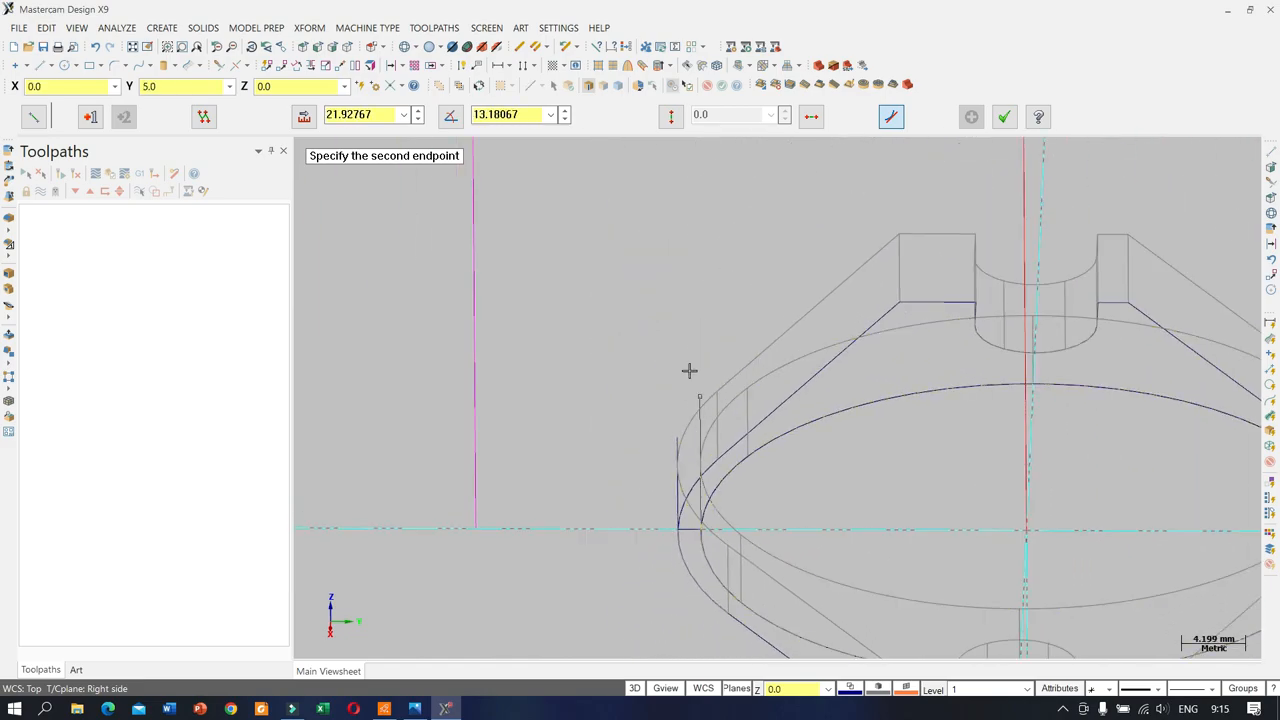
click(697, 292)
scroll(625, 445, up, 2)
scroll(626, 436, down, 1)
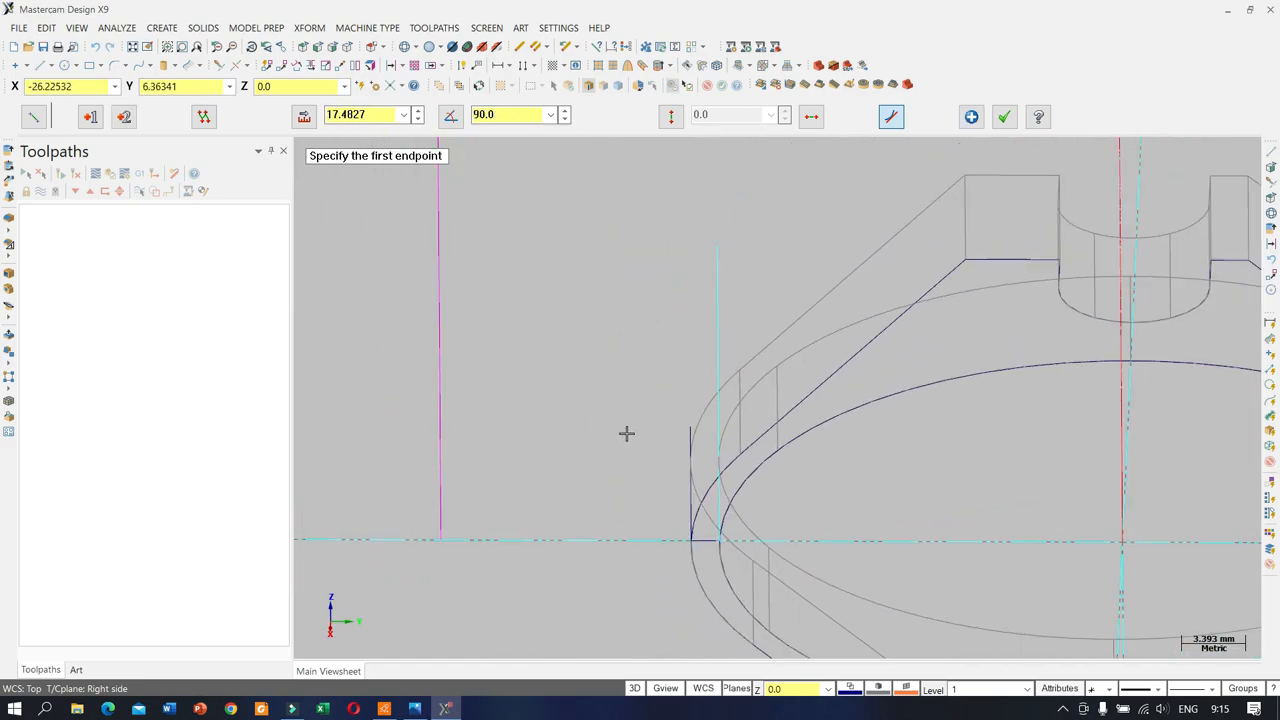
Step: Translate the short wall segment 5 mm in Y with the Move option, keeping X and Z at 0
click(283, 66)
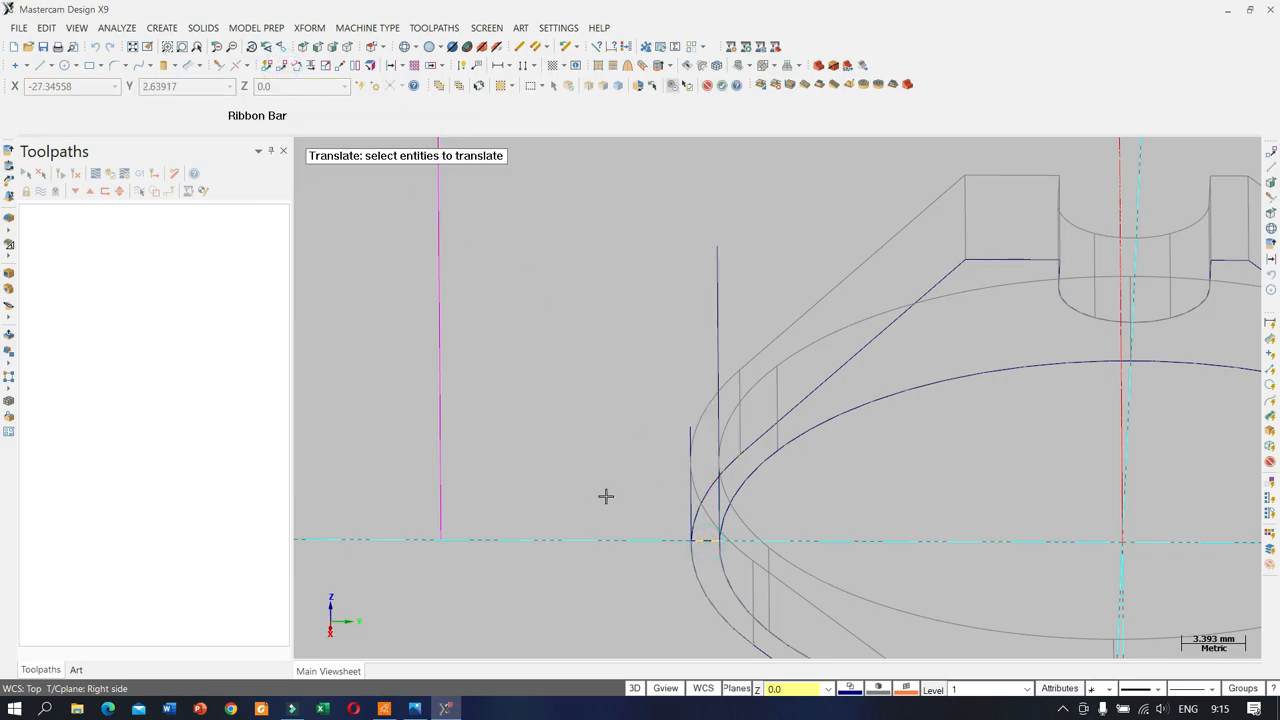
key(Return)
double_click(1111, 259)
text(5)
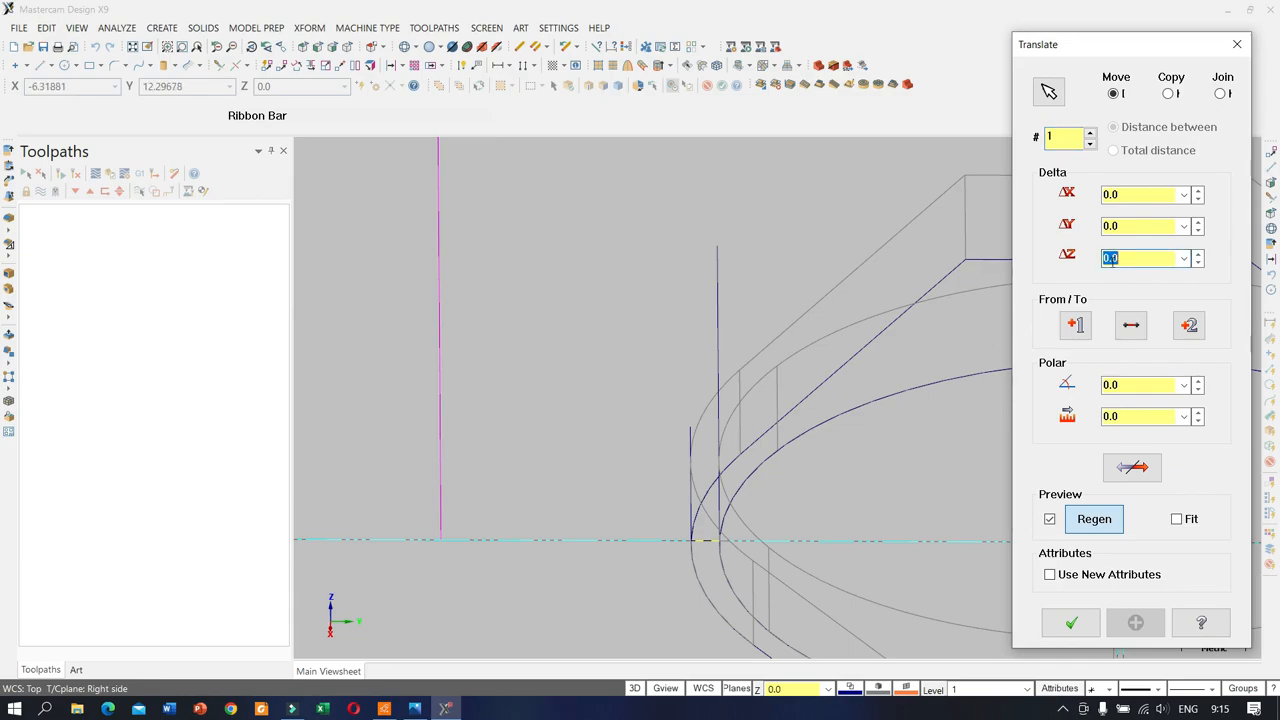
key(Return)
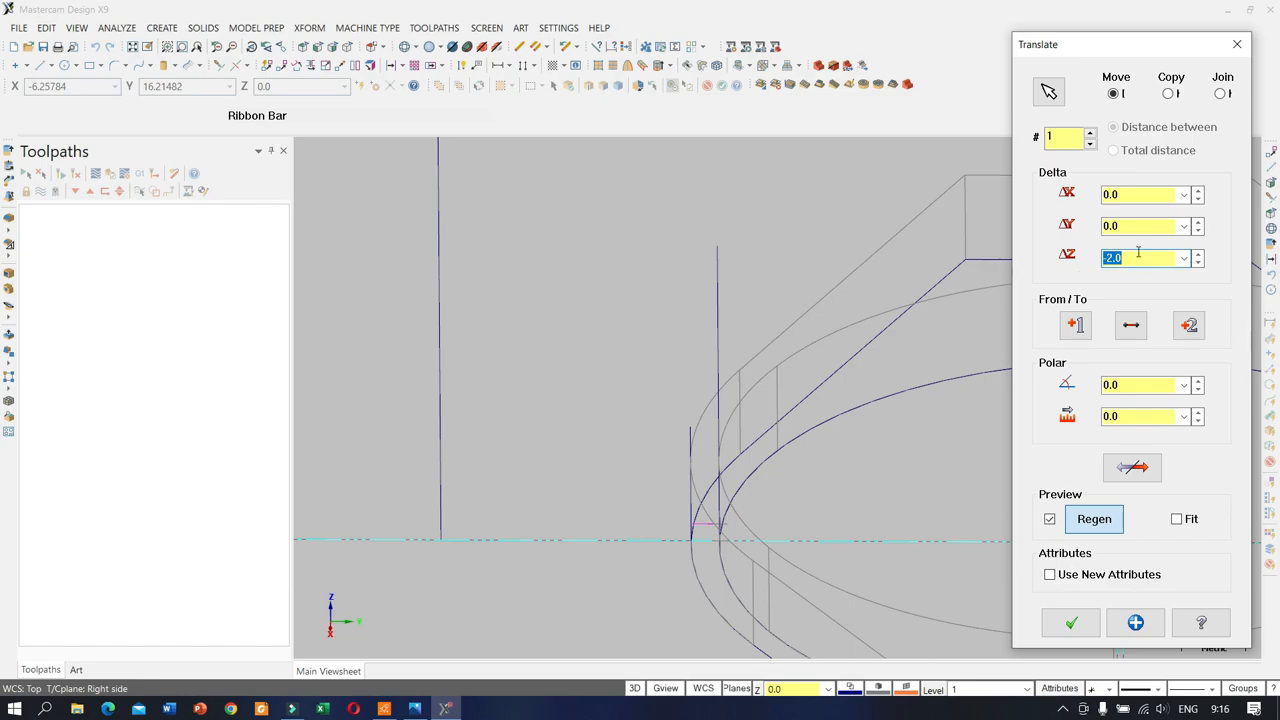
double_click(1137, 226)
text(6)
key(Return)
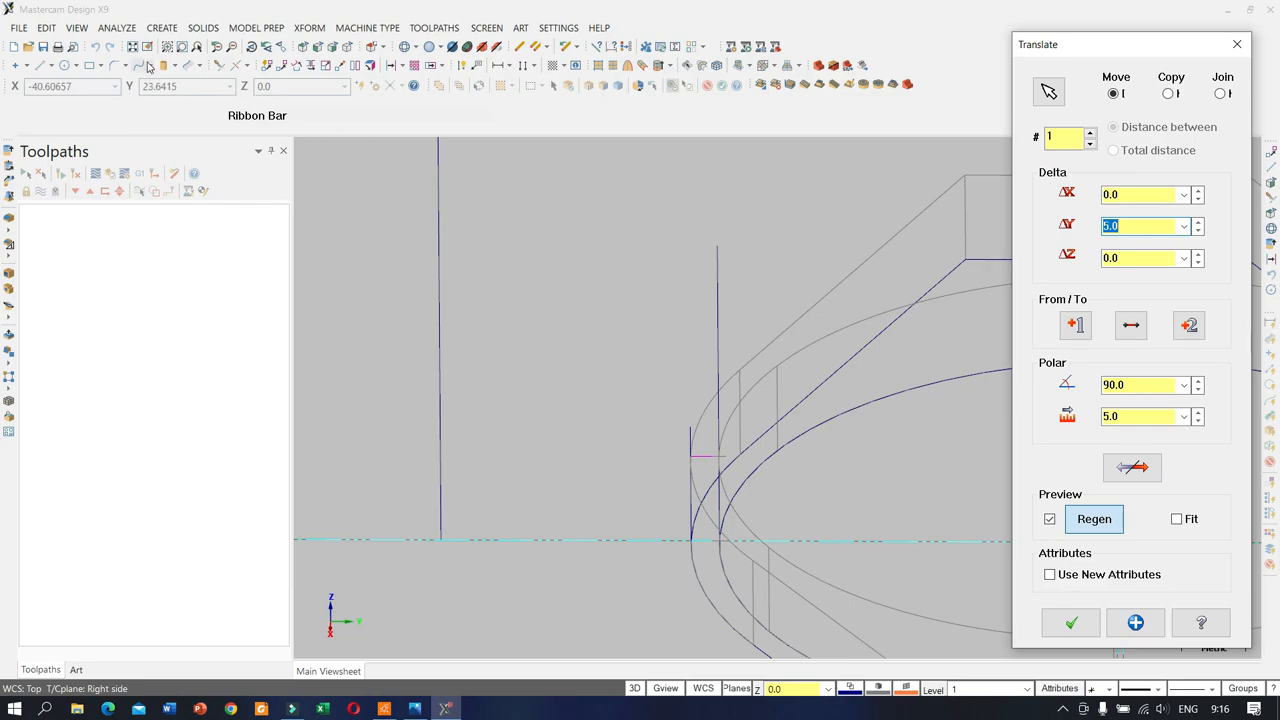
Step: Divide away the portions of both short vertical lines that extend above the moved wall segment
click(219, 65)
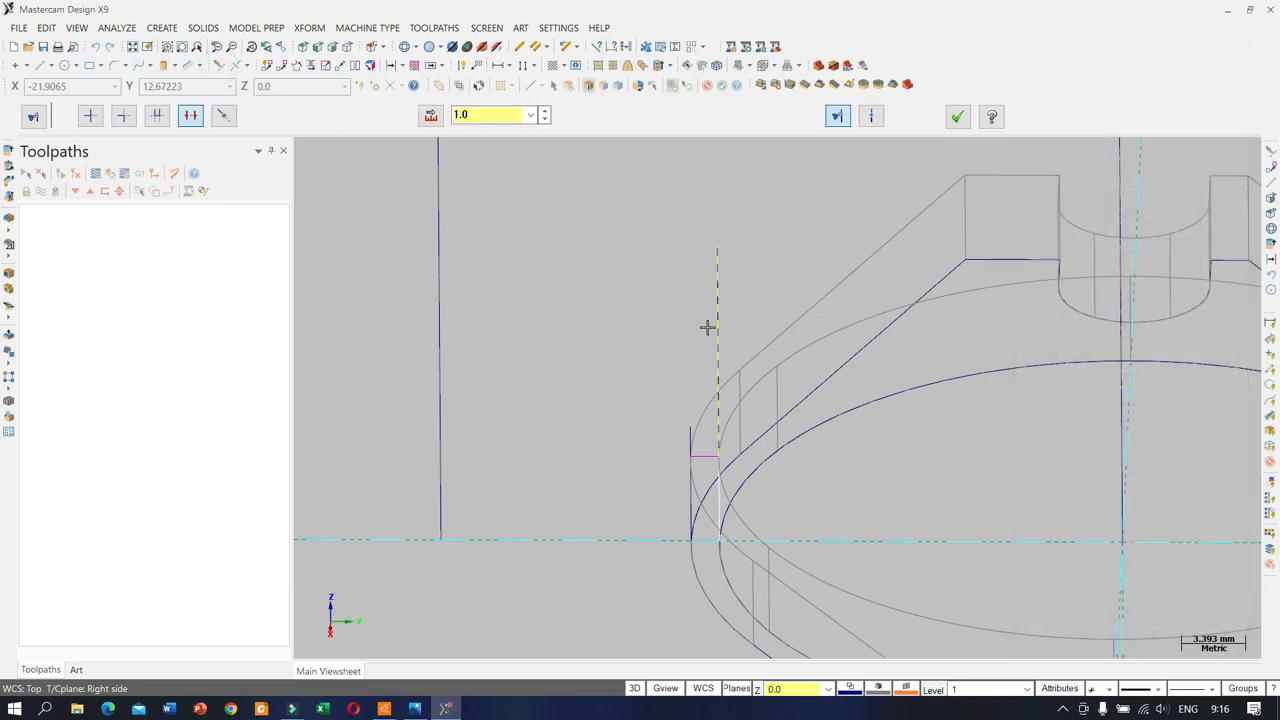
scroll(655, 477, down, 2)
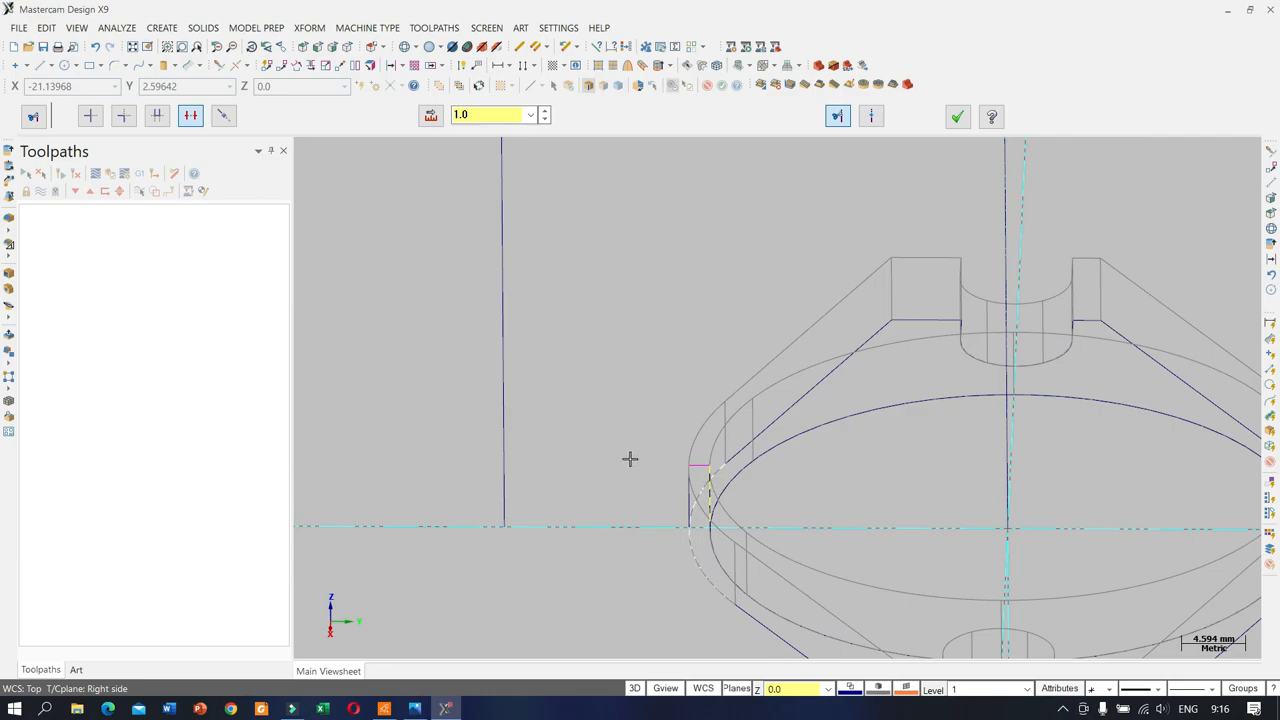
scroll(665, 401, up, 5)
scroll(660, 372, down, 5)
mouse_move(650, 473)
middle_down()
mouse_move(766, 383)
mouse_move(651, 457)
middle_up()
scroll(709, 491, up, 4)
middle_drag(709, 491, 711, 445)
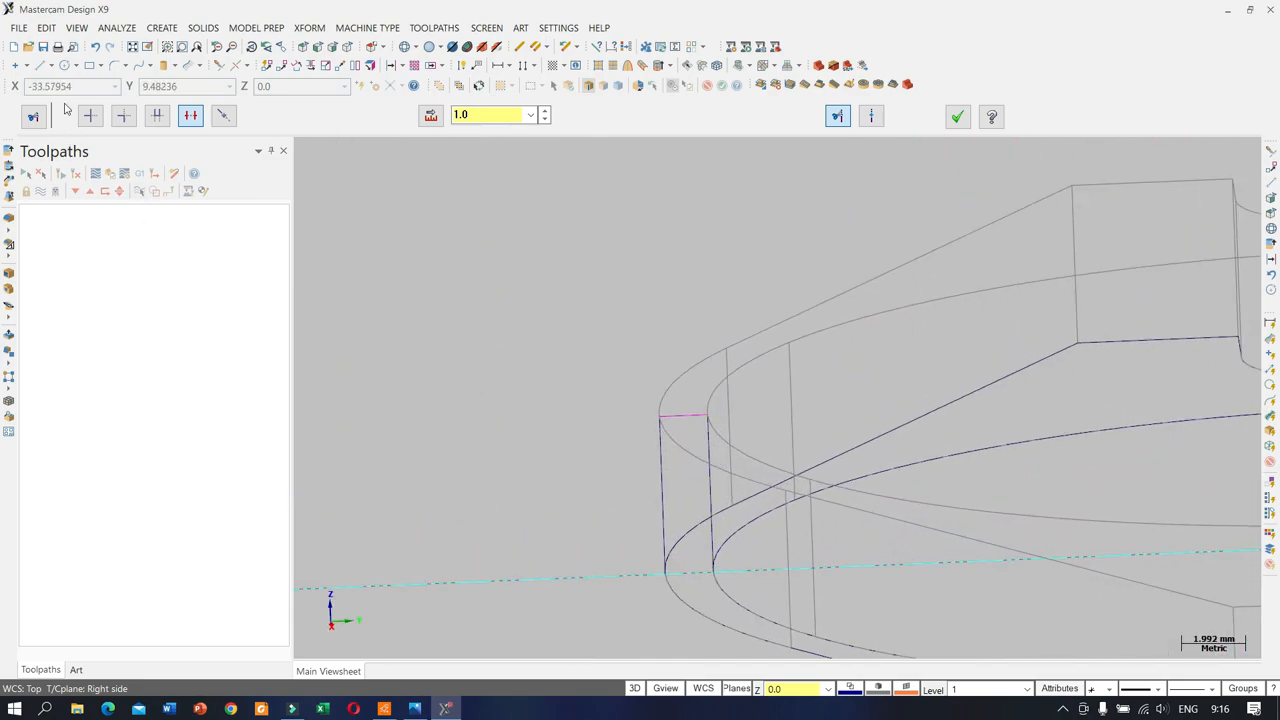
Step: Draw a line about 5.7 mm long upward from the inner vertical line's lower end, with its angle set to 93 degrees
click(42, 66)
scroll(706, 551, up, 2)
scroll(720, 598, up, 1)
scroll(720, 598, up, 1)
click(707, 592)
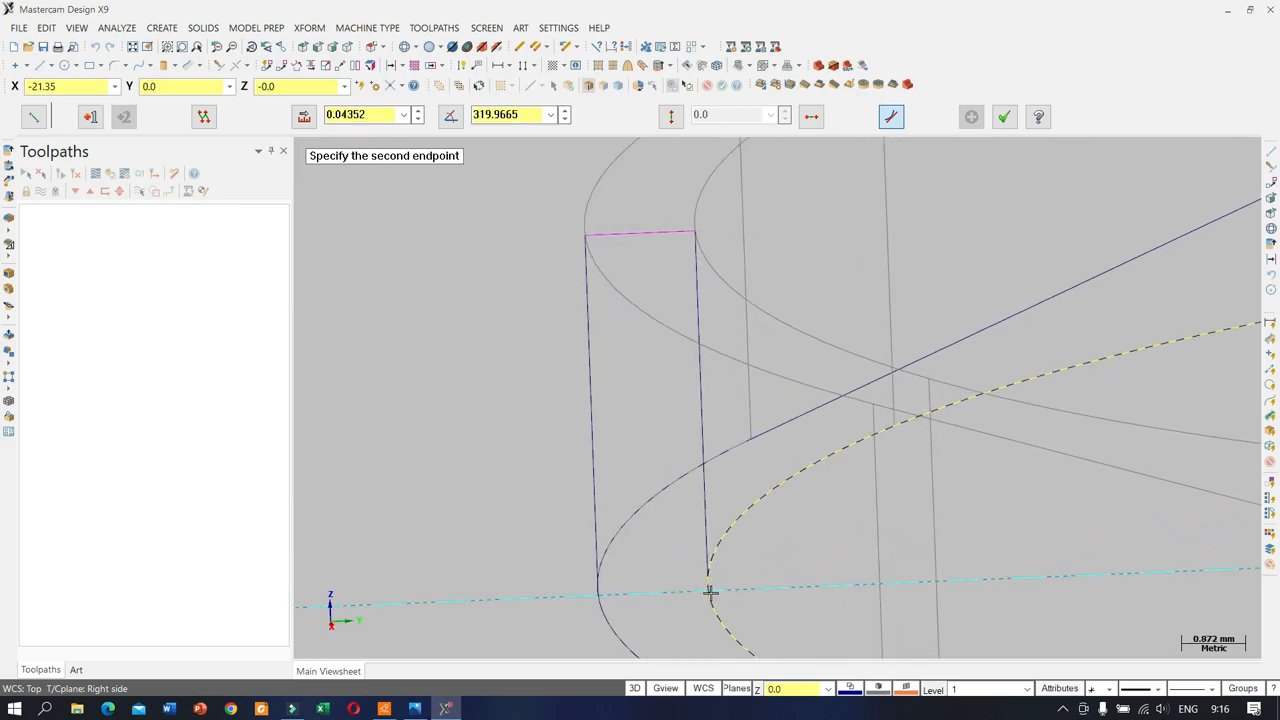
click(655, 187)
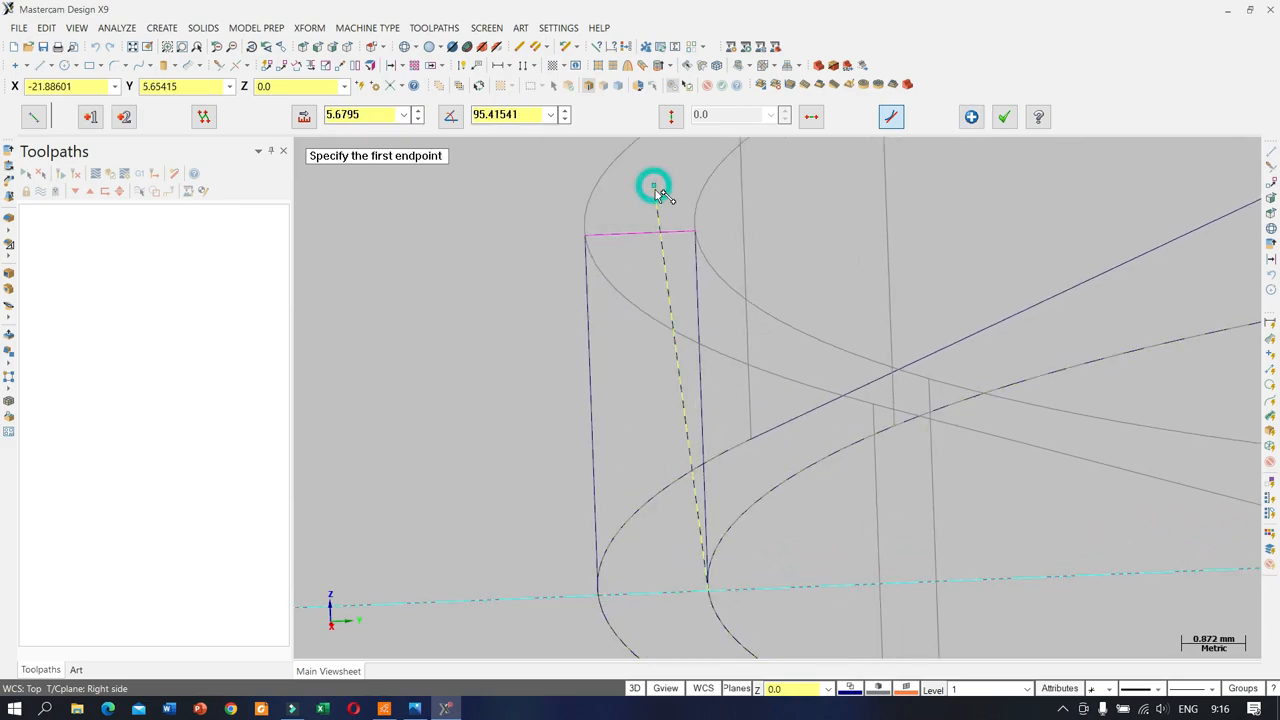
click(517, 115)
click(518, 115)
text(9)
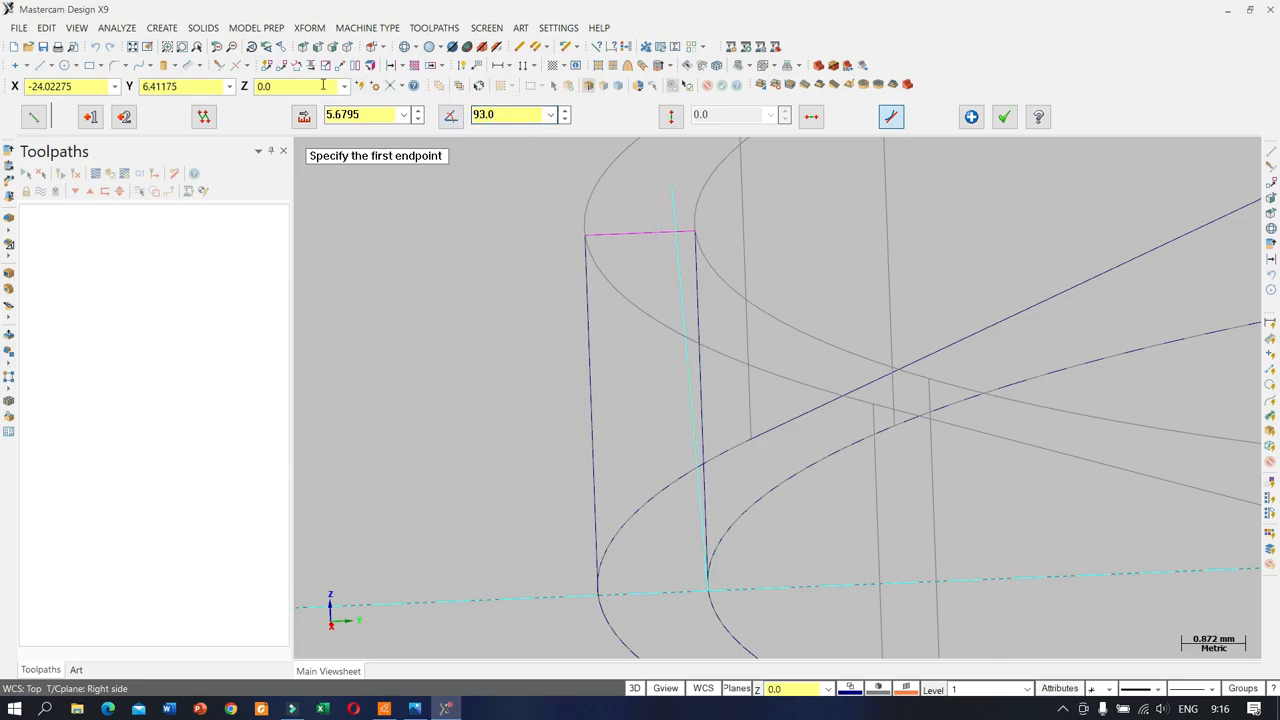
Step: Divide away the portion of the 93-degree line that extends above the short wall segment
click(218, 66)
scroll(635, 228, up, 2)
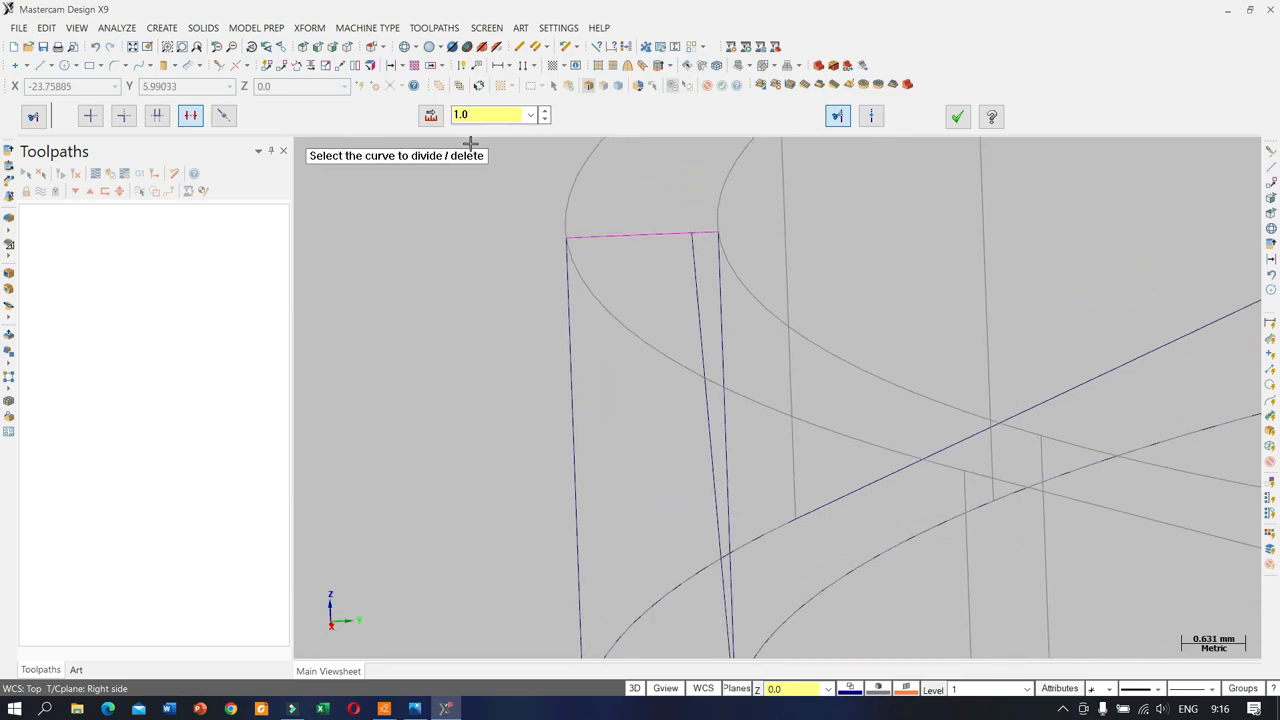
click(958, 116)
Step: Break the short wall segment and the slanted line at their intersection
click(678, 237)
click(690, 255)
click(247, 68)
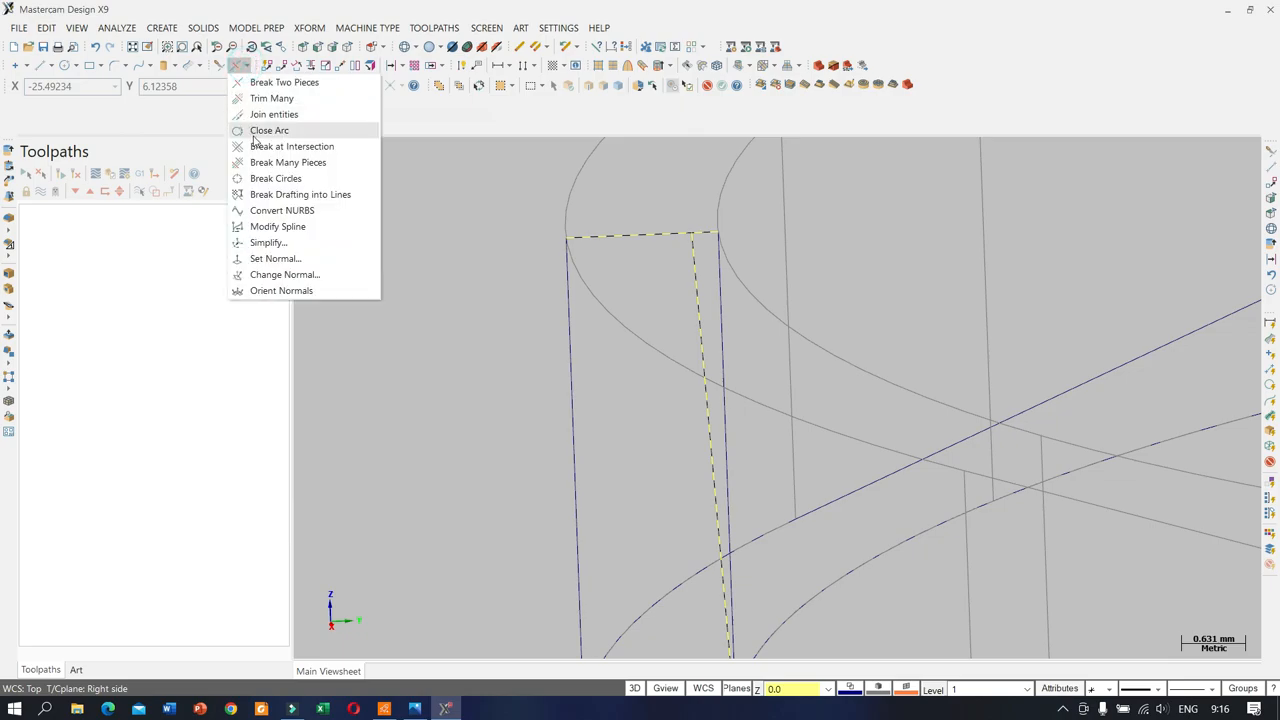
click(255, 148)
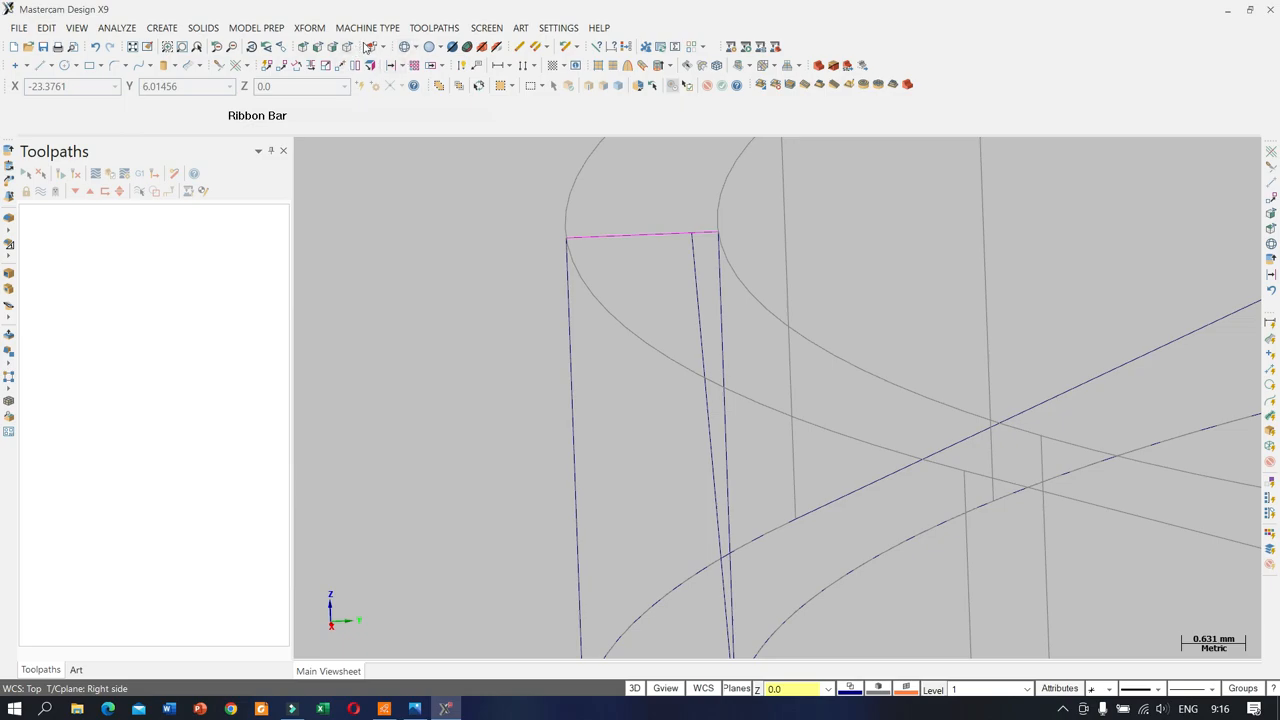
Step: Sweep the thin triangular wall profile along the flange's inner bottom circle as a Cut body
click(428, 48)
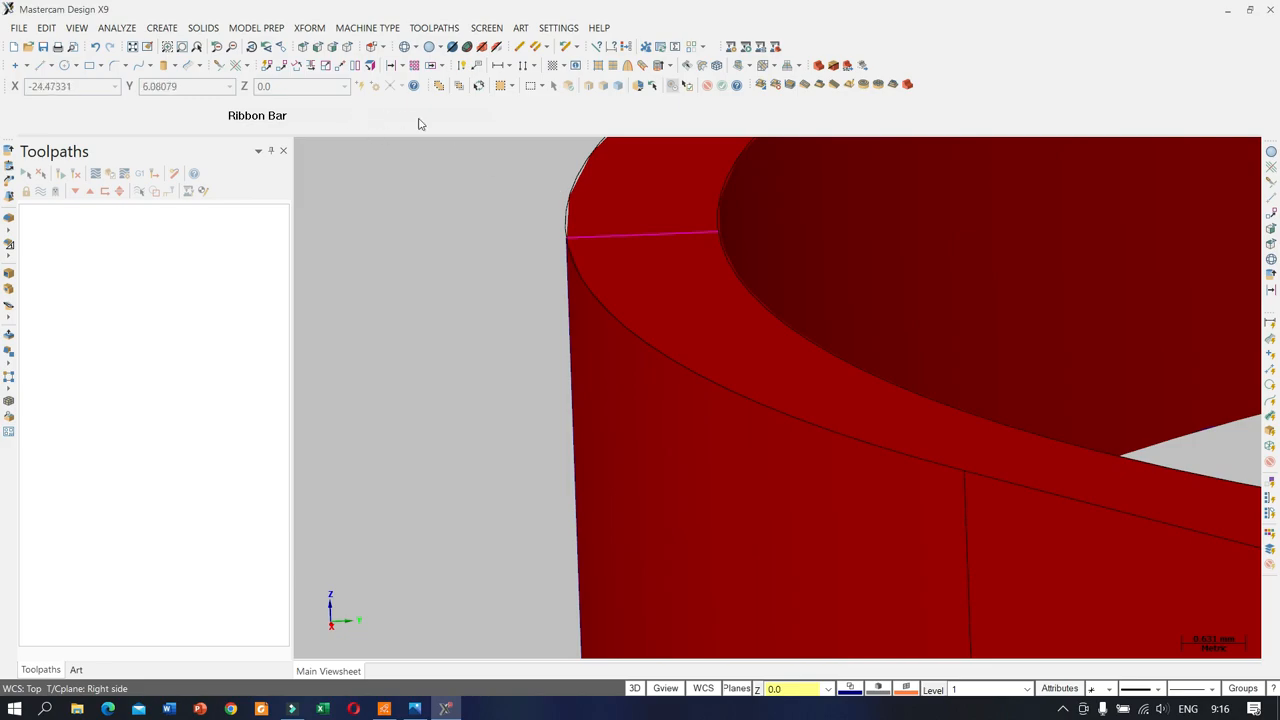
click(403, 47)
scroll(508, 240, down, 3)
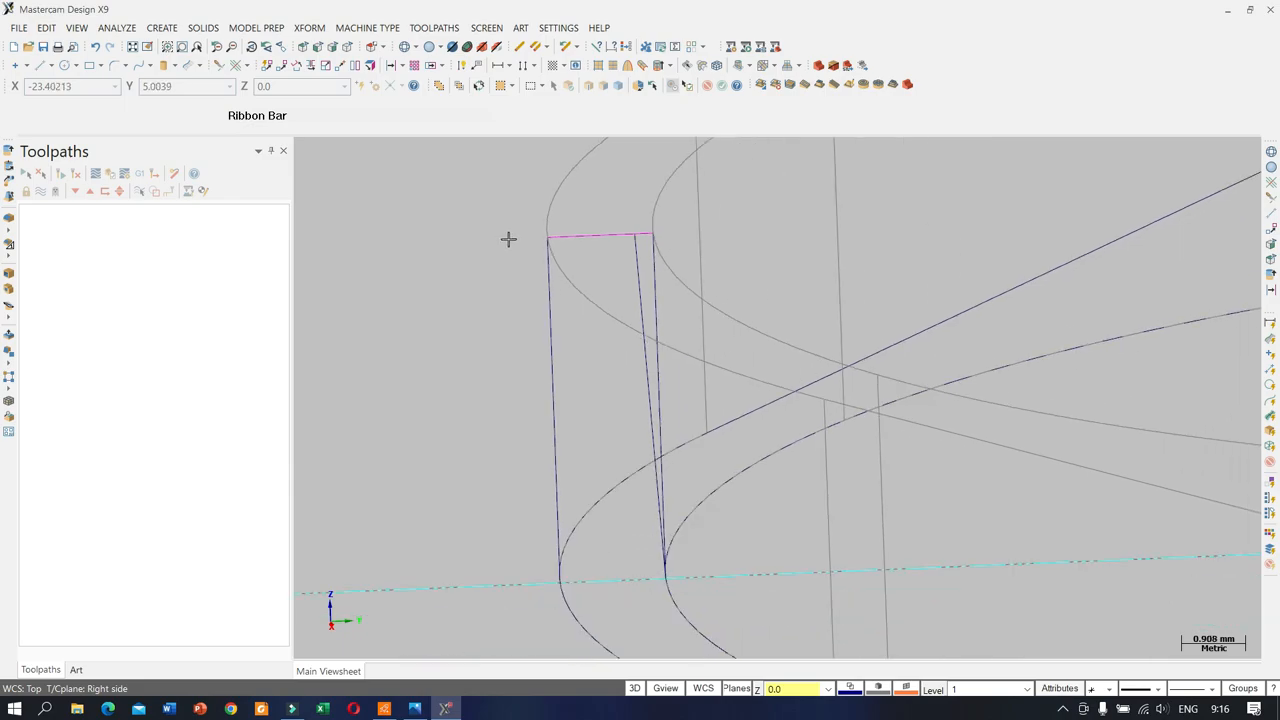
click(10, 186)
click(609, 334)
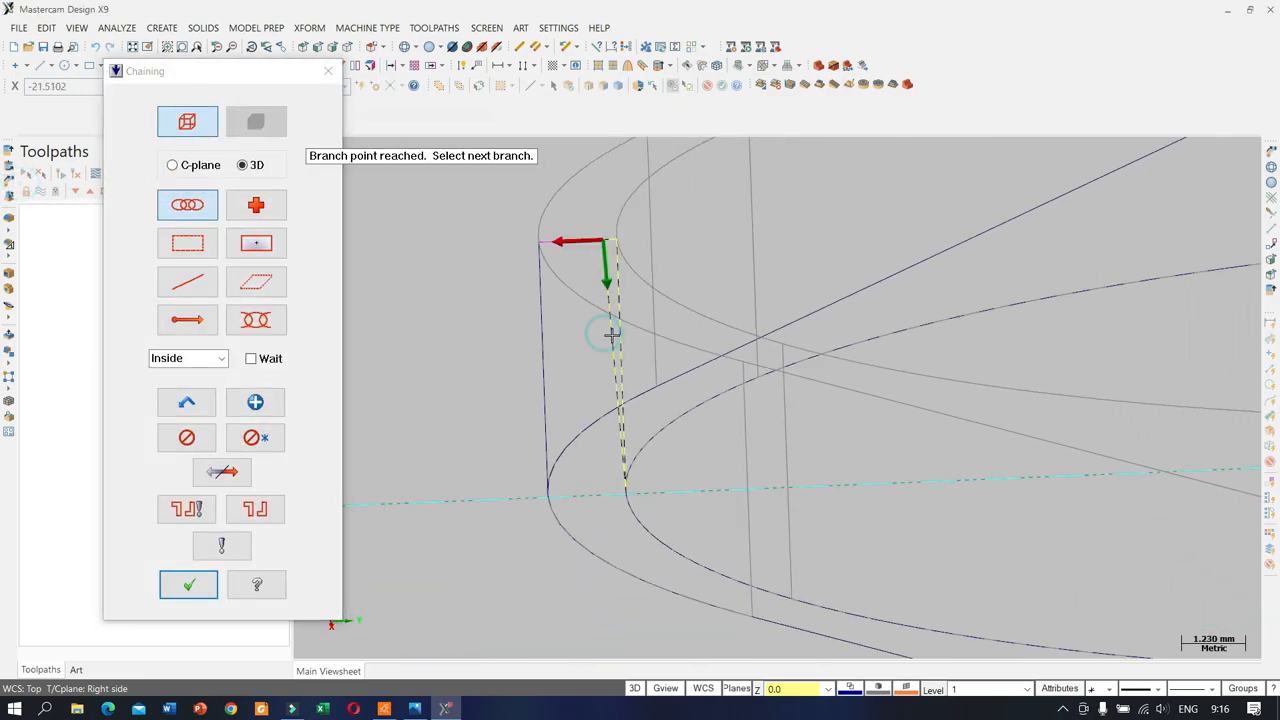
click(188, 584)
click(654, 440)
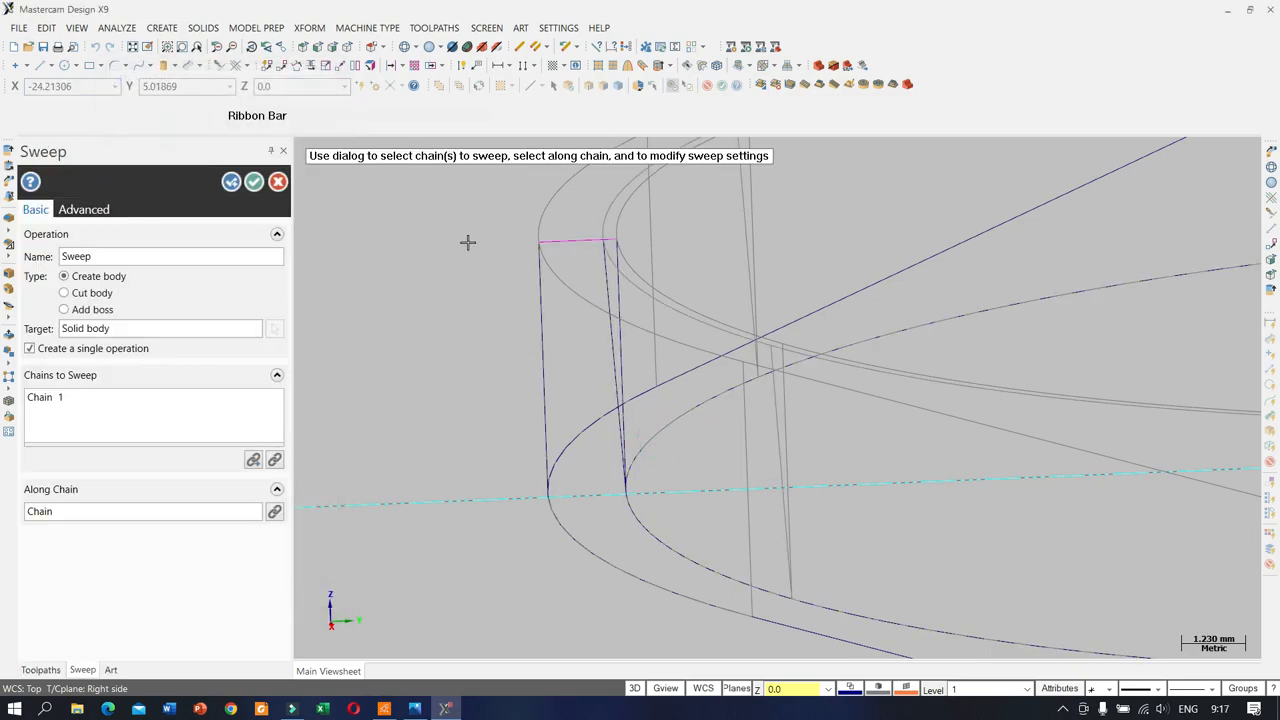
click(83, 292)
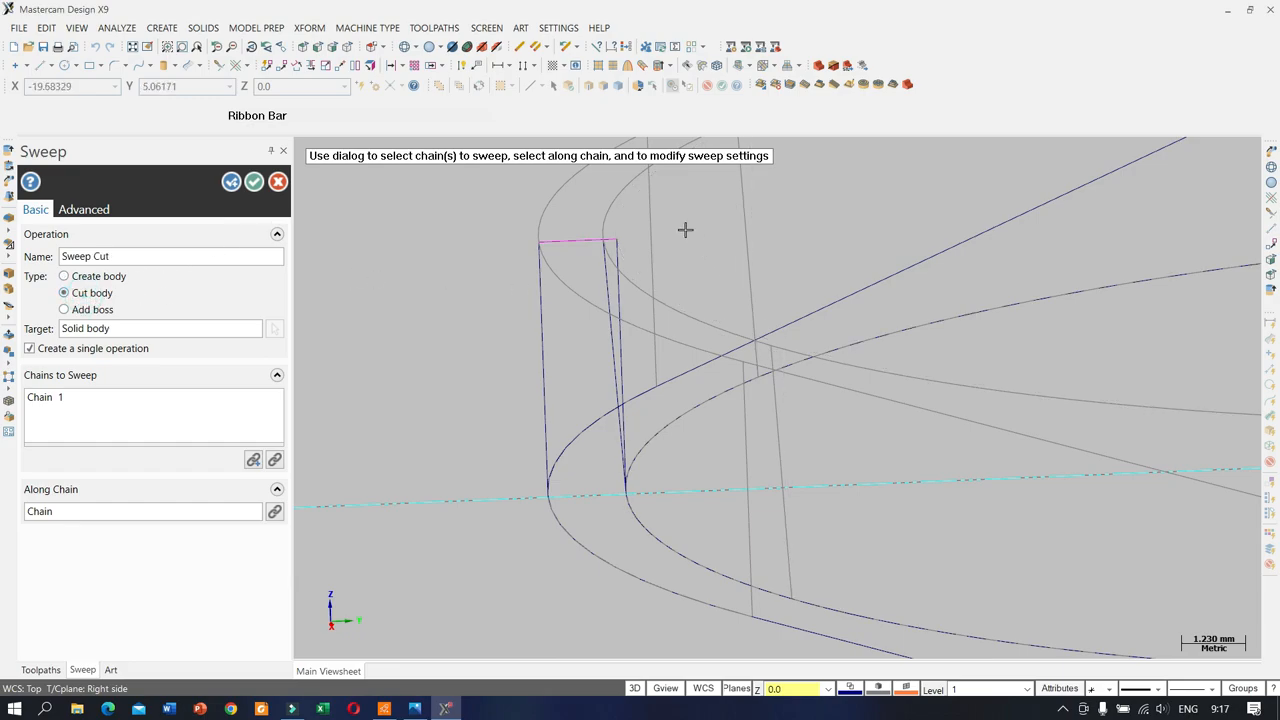
click(254, 182)
Step: Shade the model and examine the swept cut around the flange's inner wall
click(430, 47)
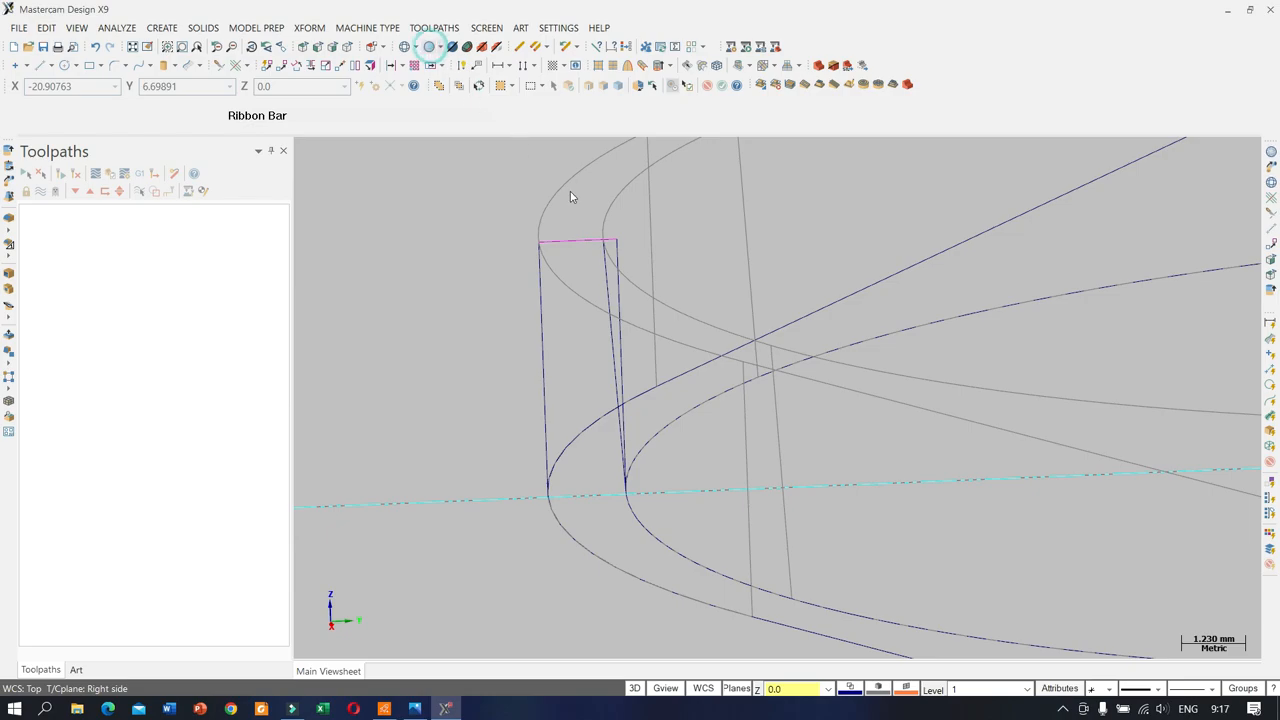
scroll(653, 259, up, 2)
middle_drag(653, 259, 641, 262)
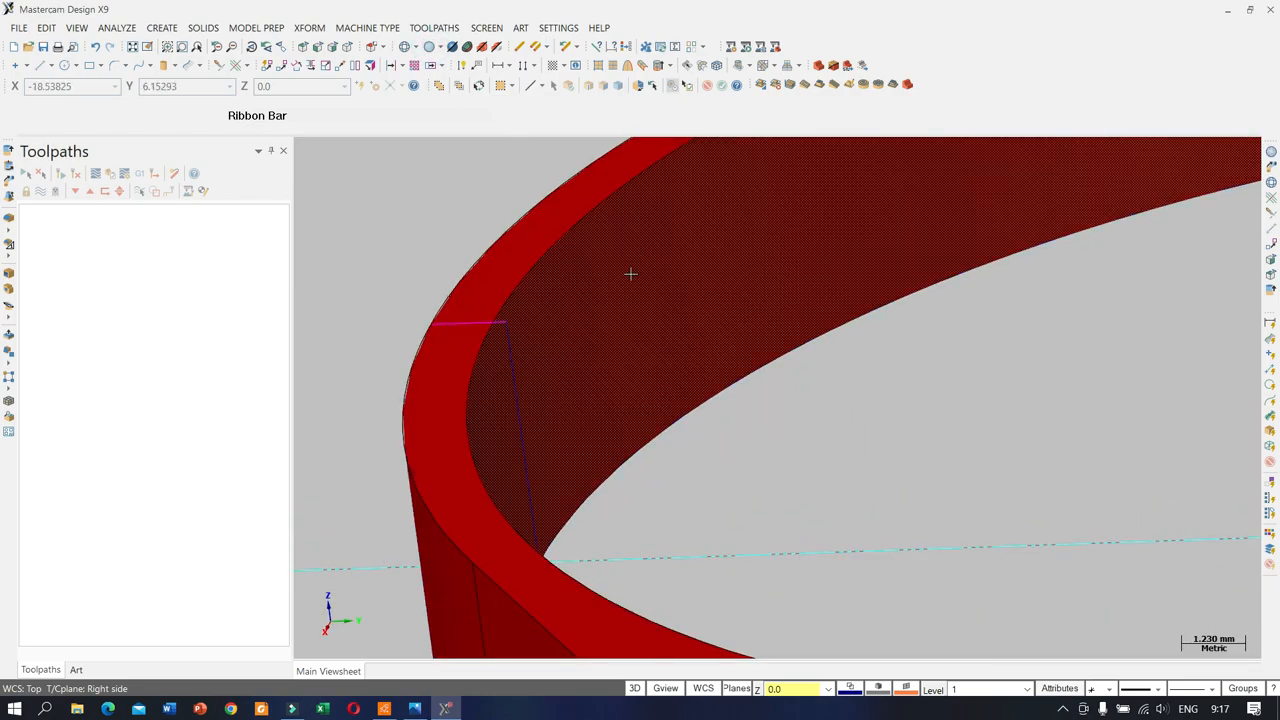
scroll(617, 303, down, 5)
mouse_move(503, 314)
middle_down()
mouse_move(553, 312)
mouse_move(556, 324)
middle_up()
scroll(674, 391, down, 3)
scroll(579, 290, up, 2)
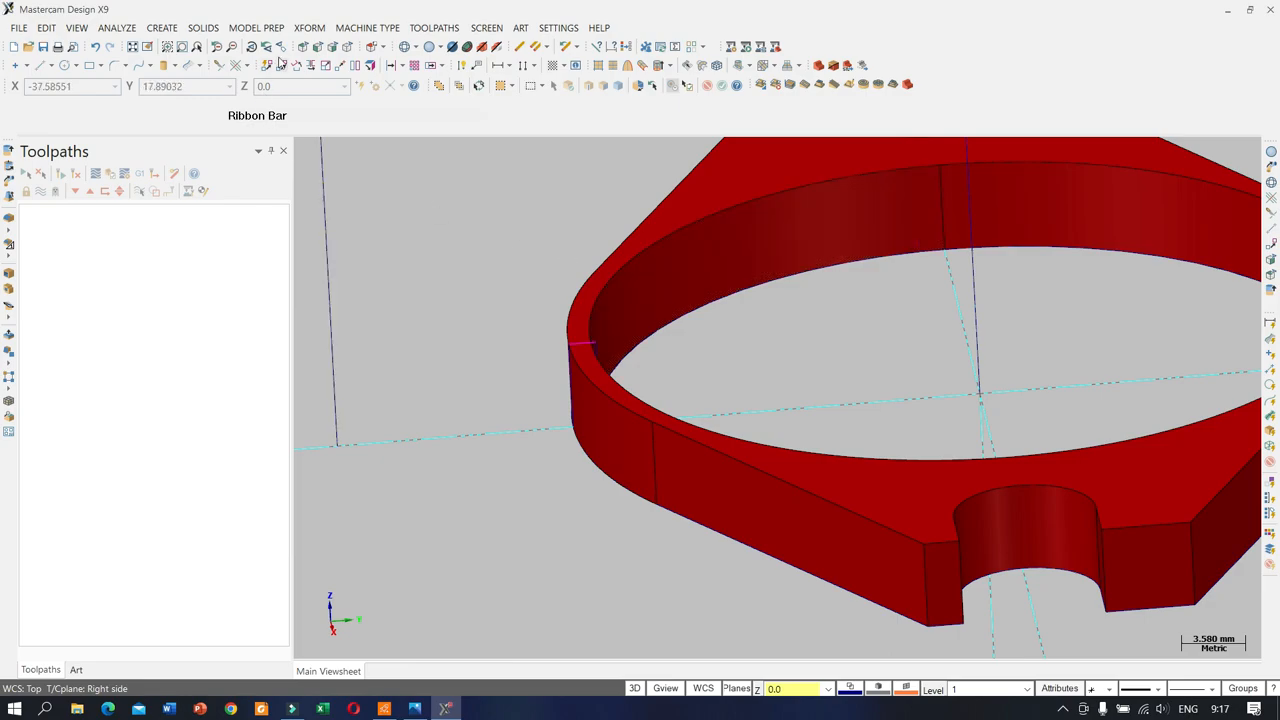
Step: Create a curve on one edge along the upper inner rim of the flange opening
click(260, 28)
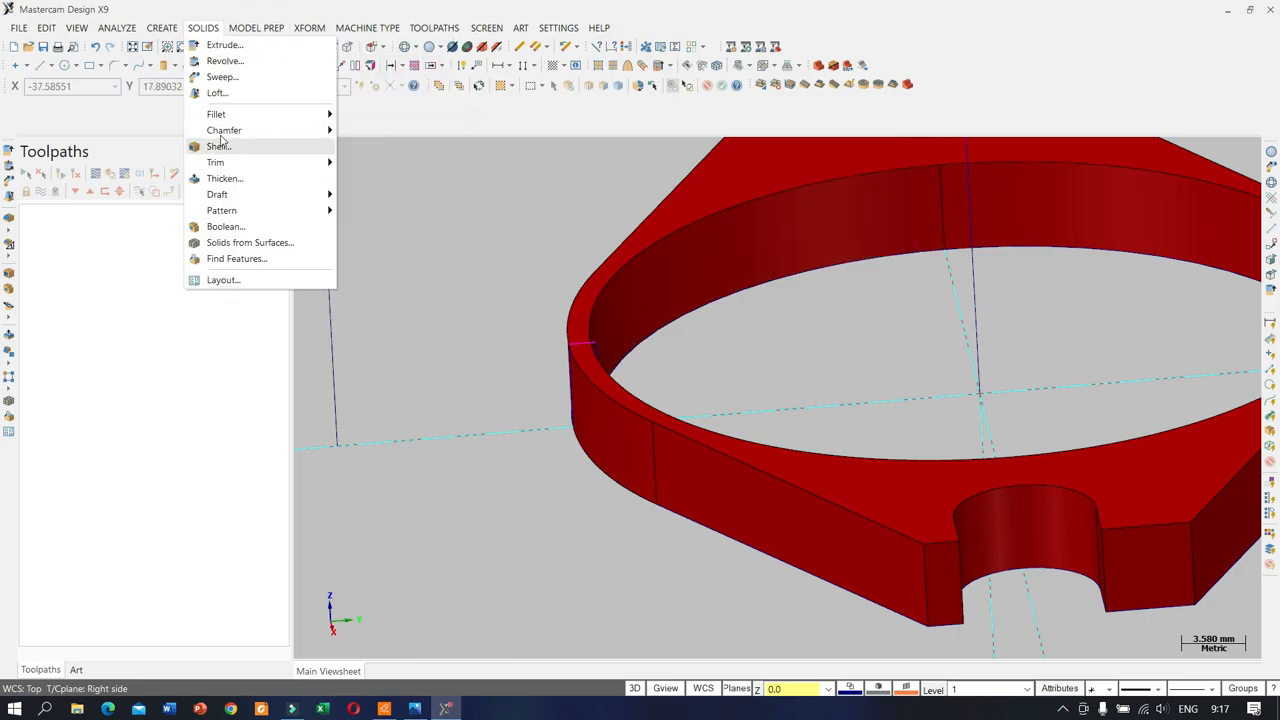
mouse_move(158, 30)
mouse_move(225, 143)
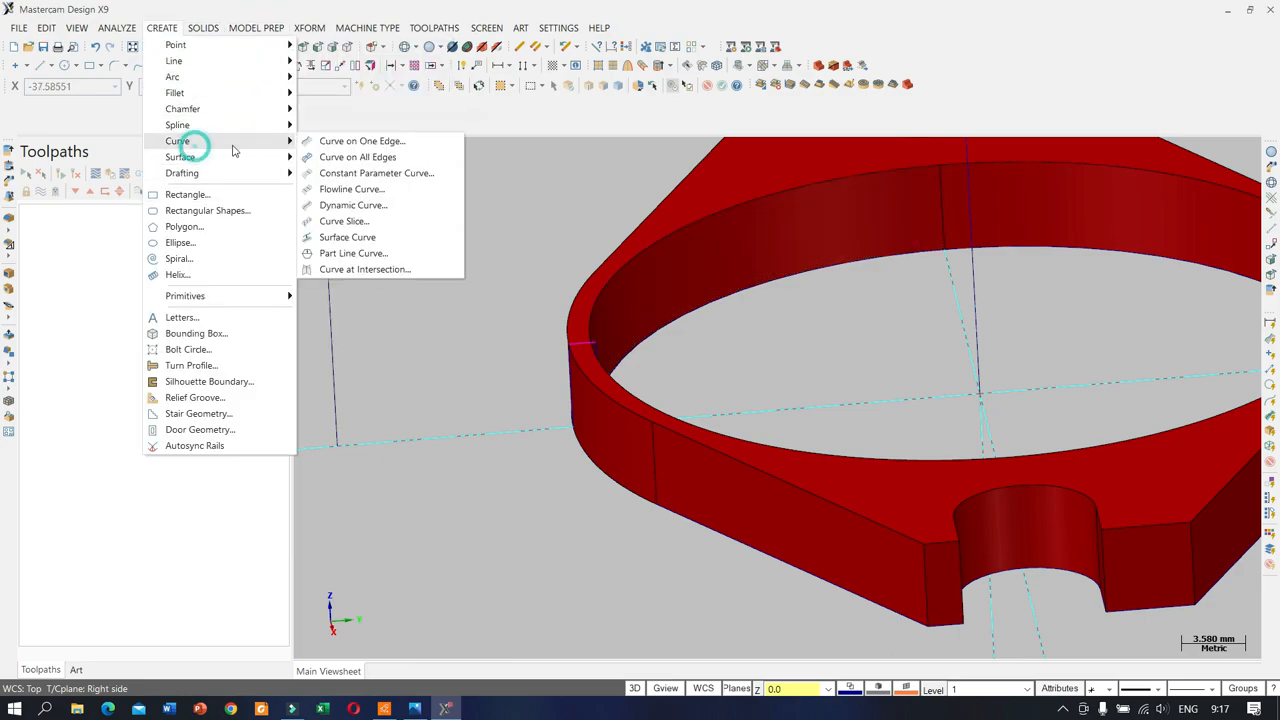
click(337, 148)
click(602, 296)
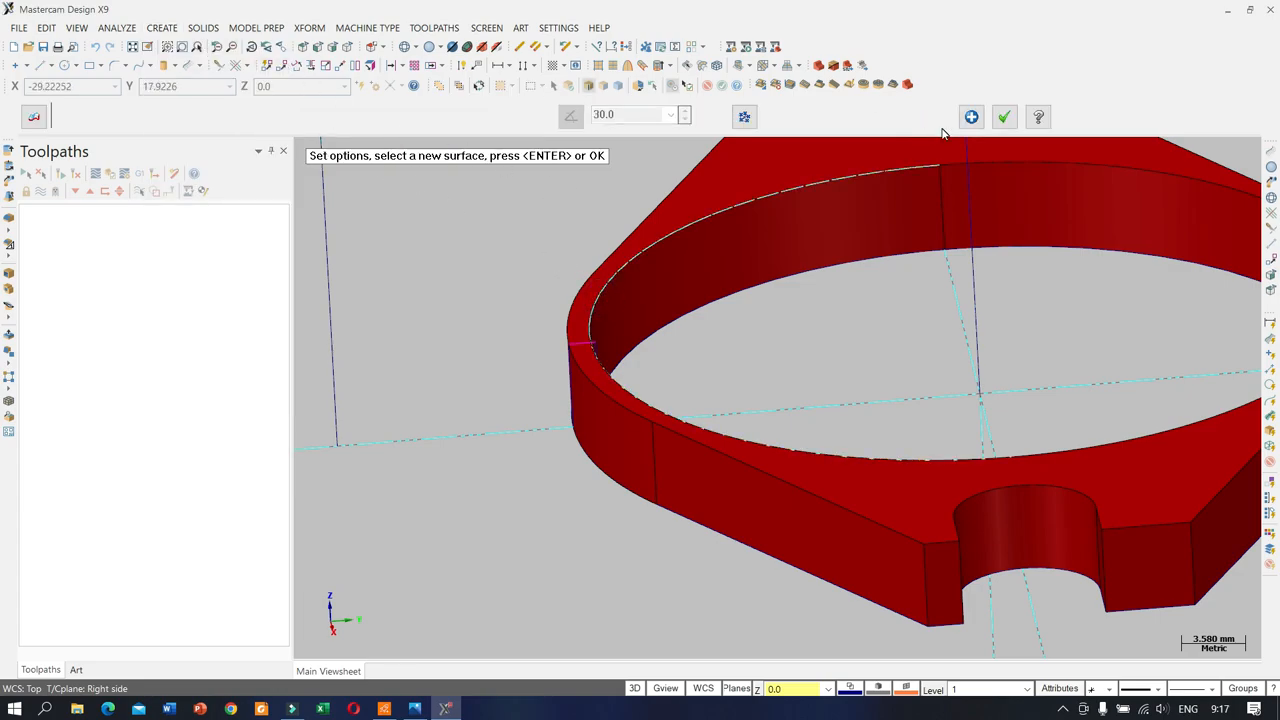
click(1004, 117)
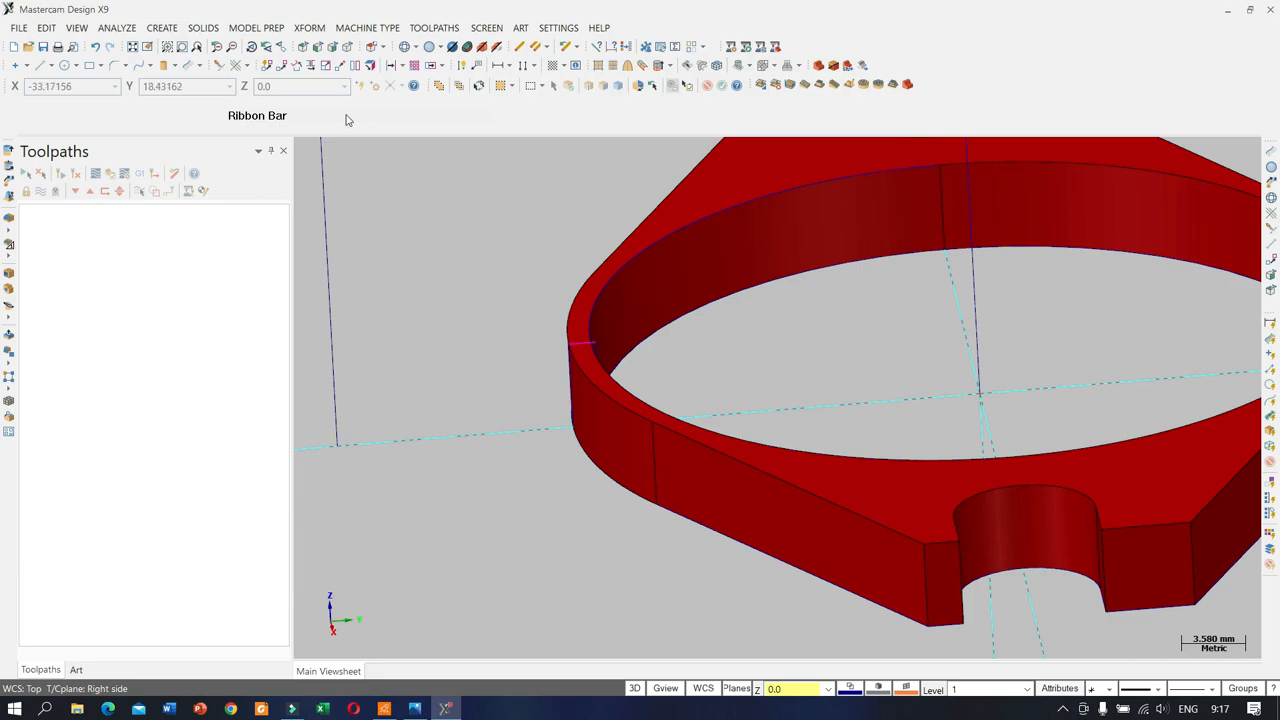
Step: Convert the new inner rim arc to a full circle with Close Arc
click(240, 65)
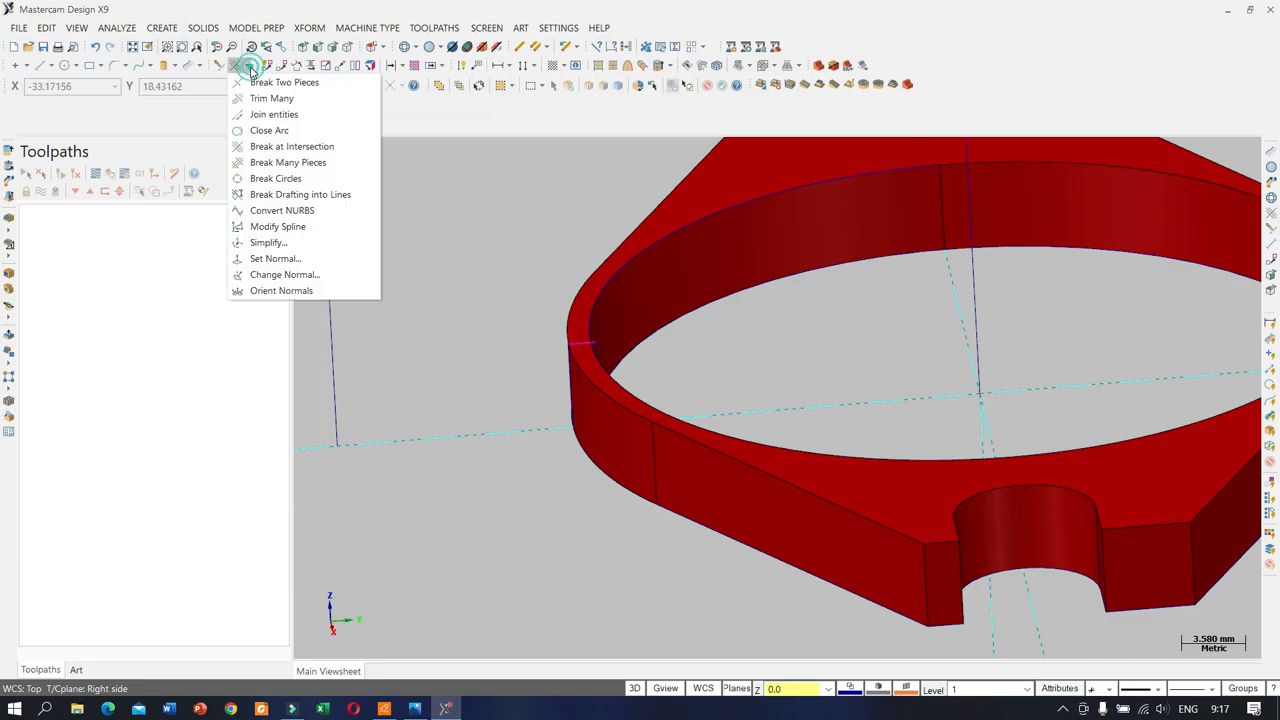
click(277, 131)
click(600, 291)
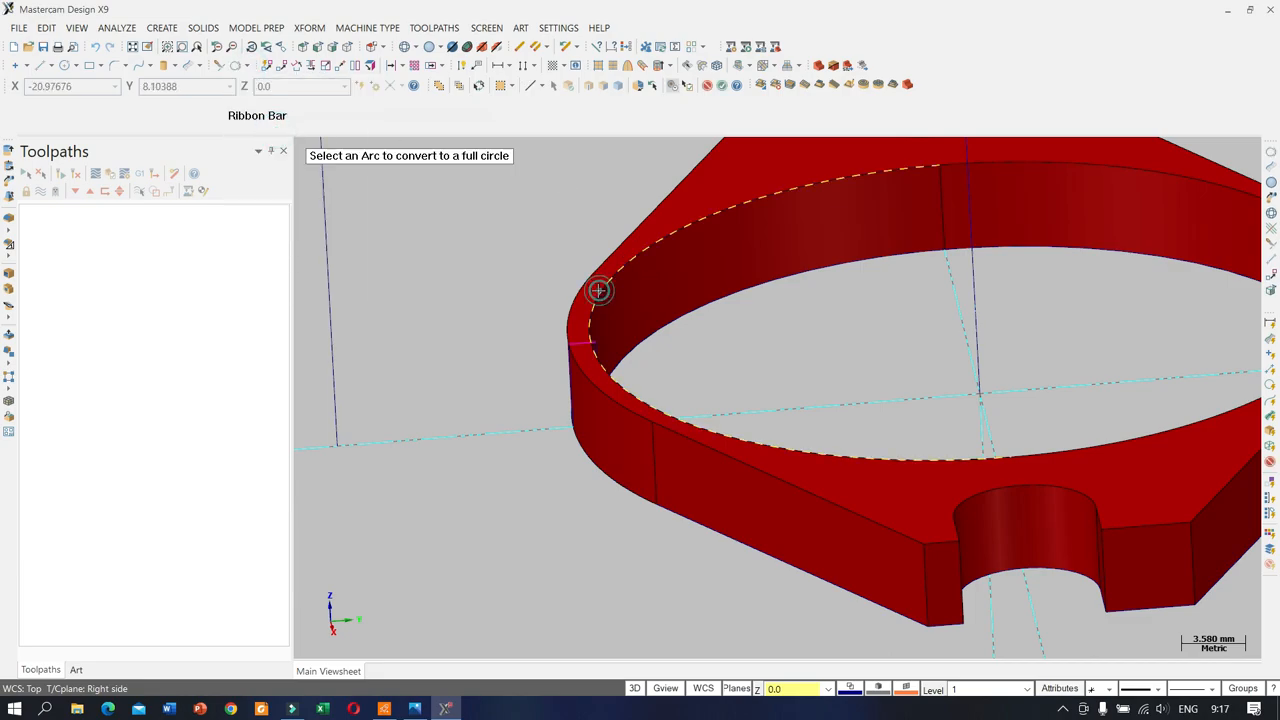
key(Return)
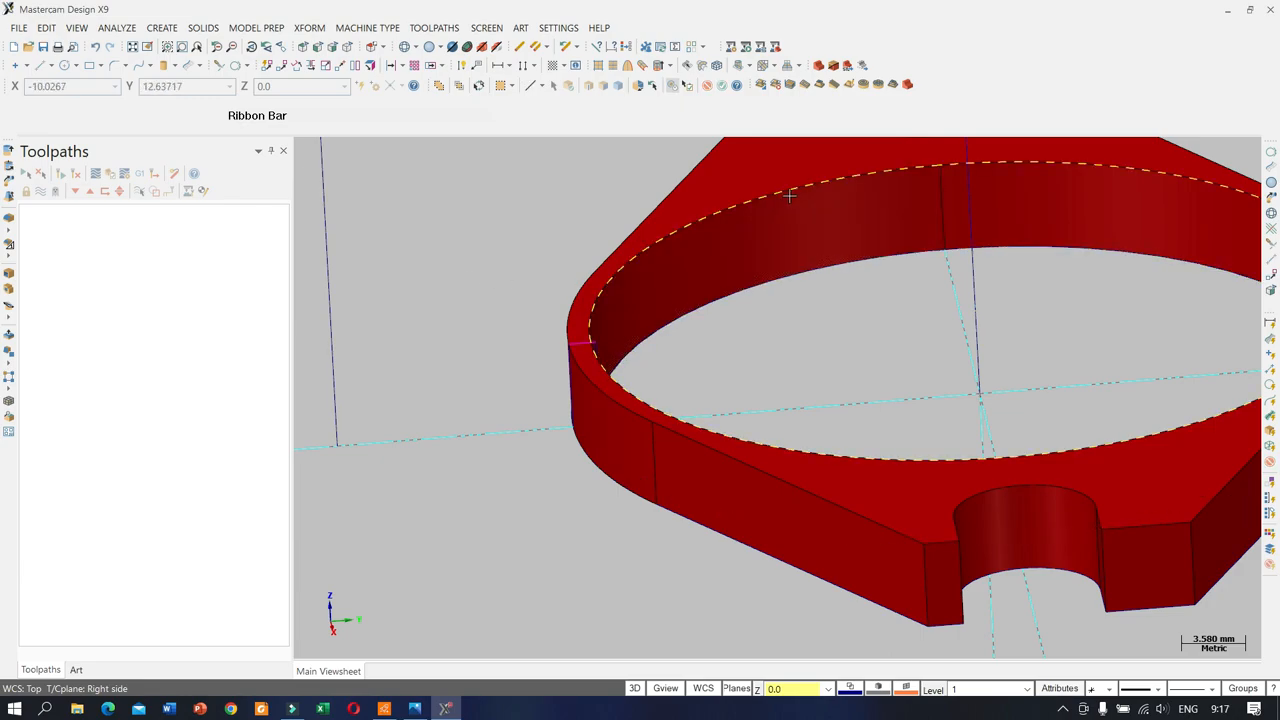
Step: Draw a line about 40.5 mm long upward from the wall segment's outer end, with its angle set to 93 degrees
scroll(710, 218, down, 2)
scroll(580, 325, up, 8)
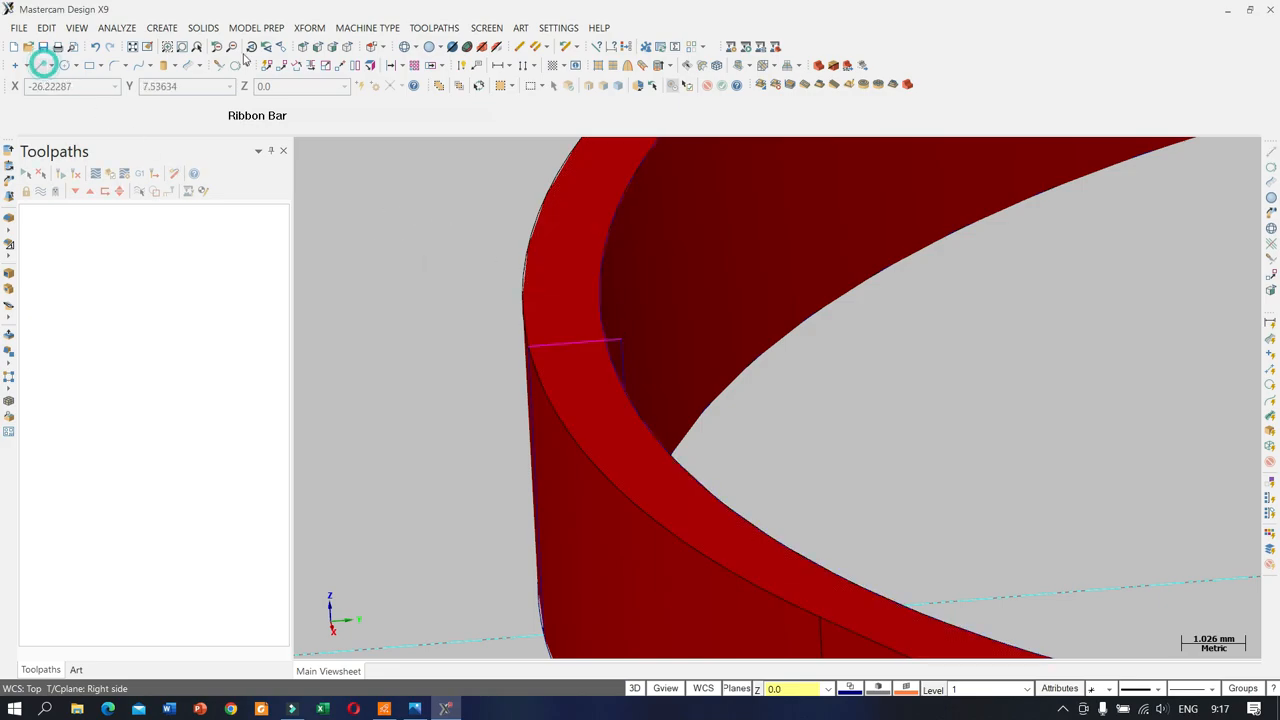
click(39, 65)
click(404, 47)
scroll(600, 340, down, 2)
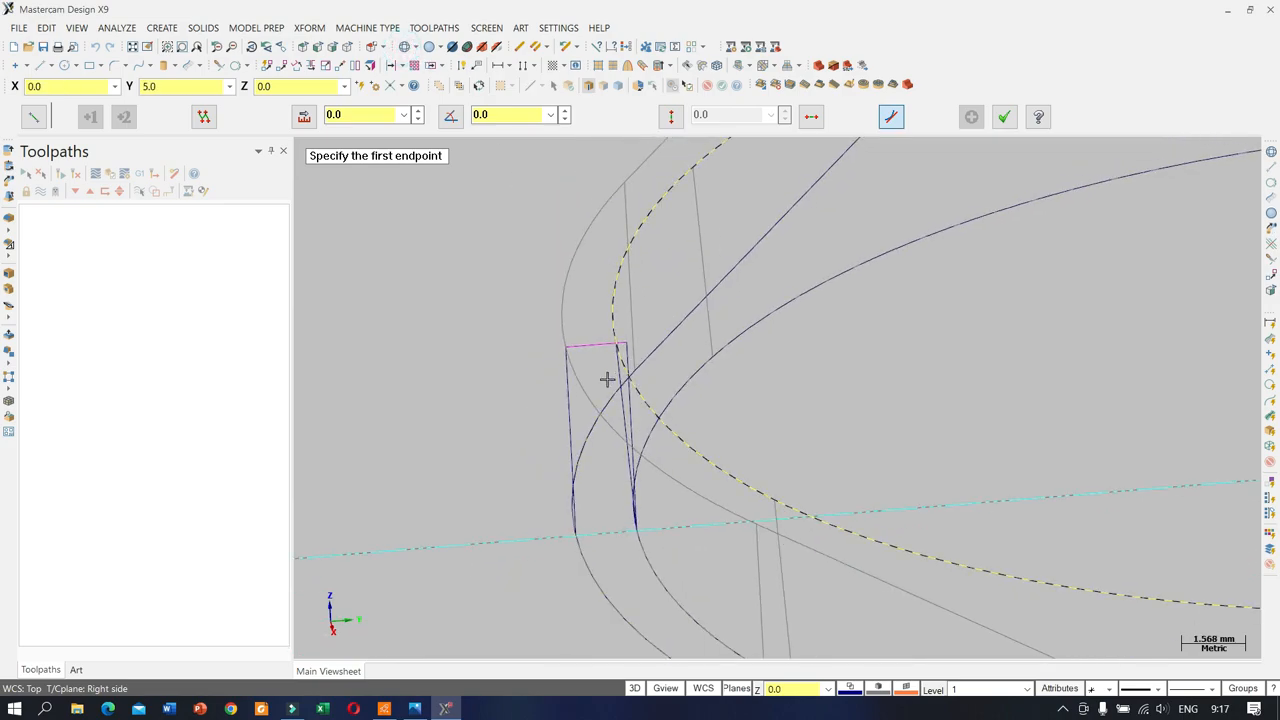
click(568, 349)
scroll(663, 392, down, 2)
scroll(608, 330, up, 2)
scroll(660, 447, down, 5)
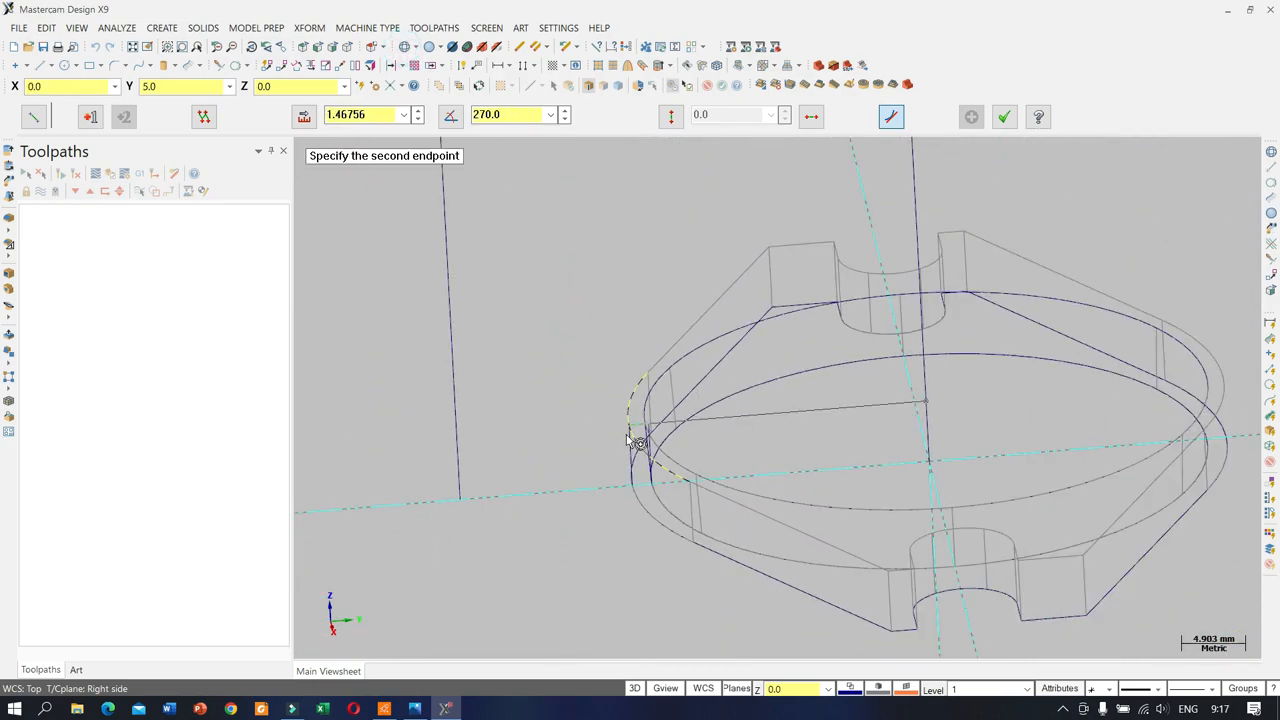
click(580, 173)
click(520, 114)
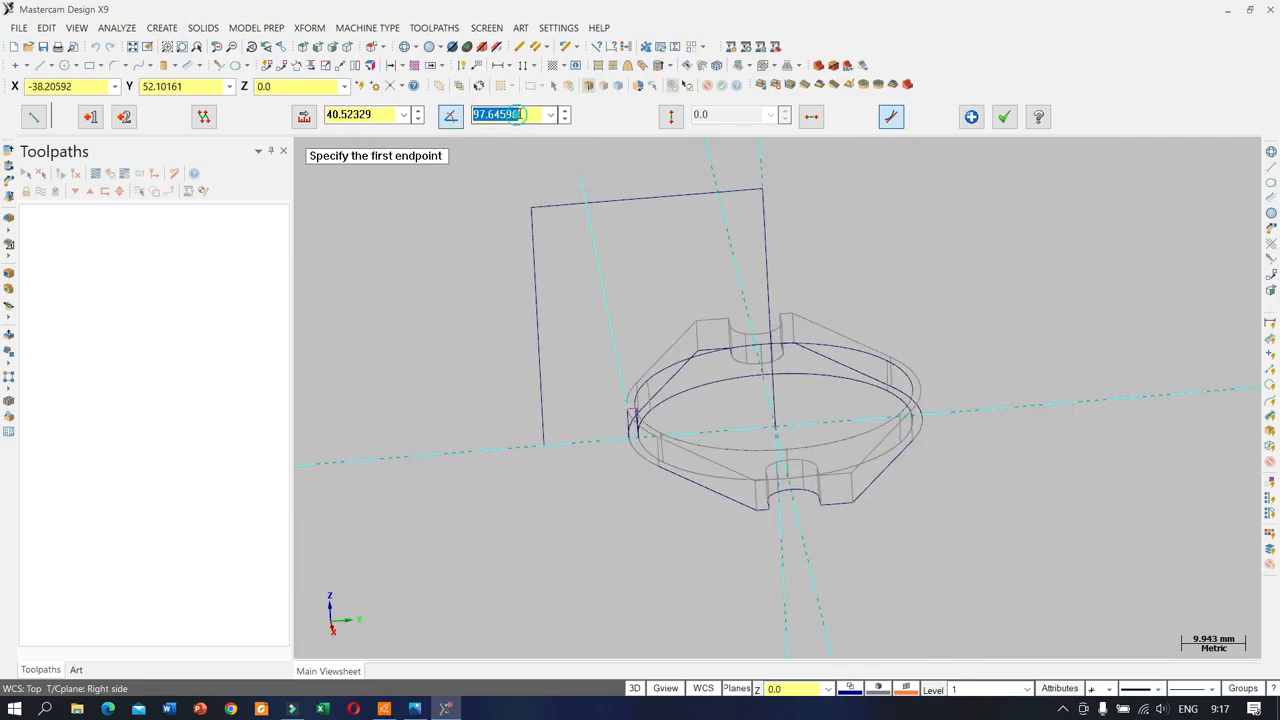
text(93)
key(Return)
Step: Draw a line about 46.3 mm long at 93 degrees upward from where the short slanted line meets the wall segment
scroll(612, 438, up, 10)
scroll(608, 437, up, 6)
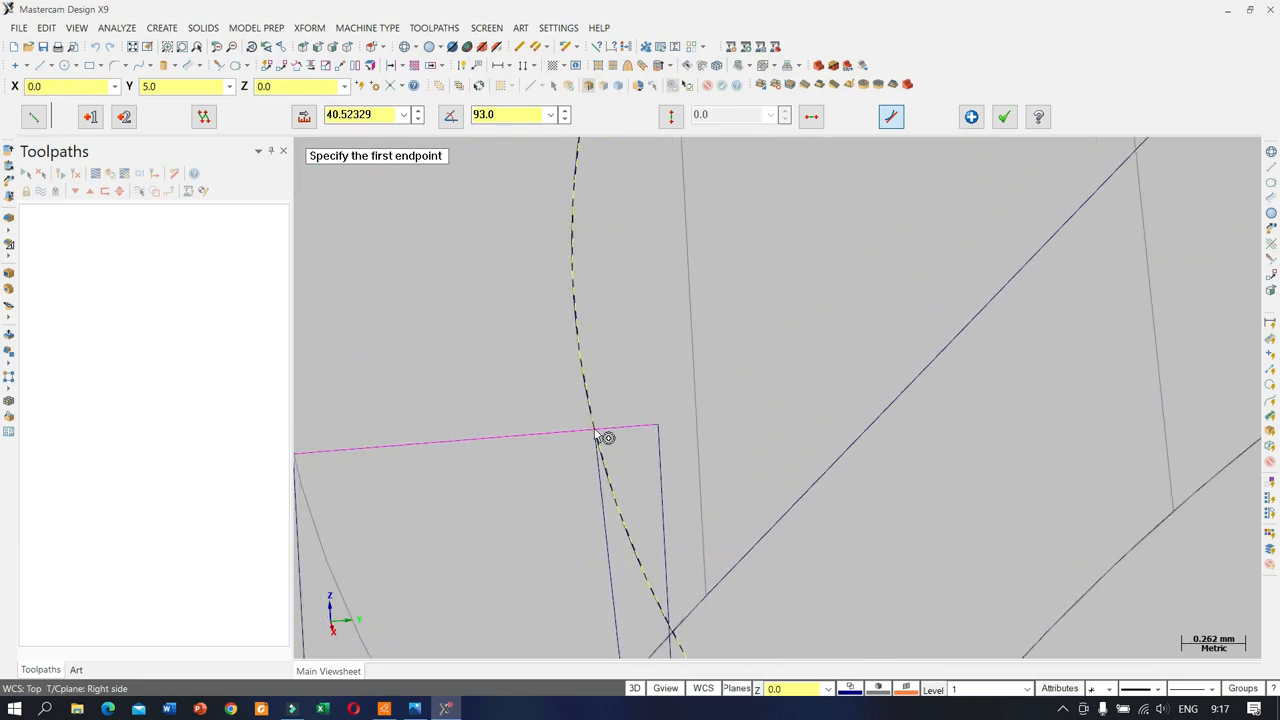
click(597, 433)
scroll(645, 450, down, 6)
scroll(645, 472, down, 13)
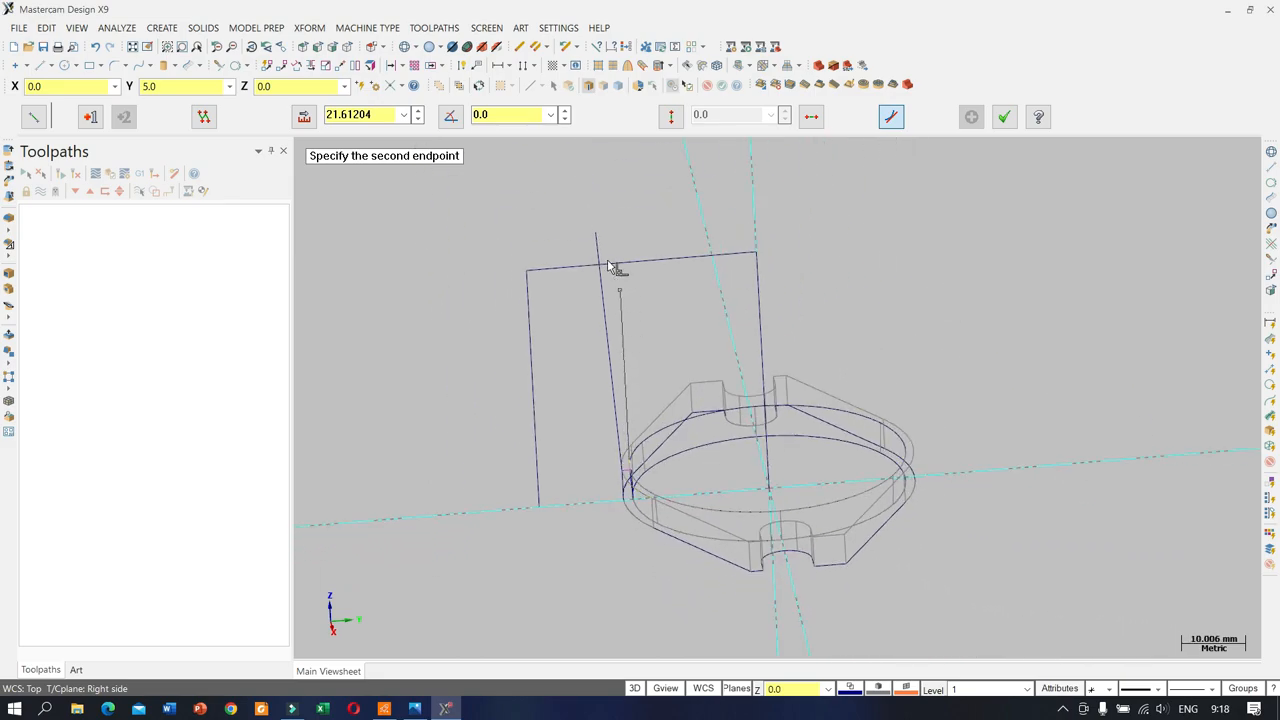
click(614, 197)
click(518, 115)
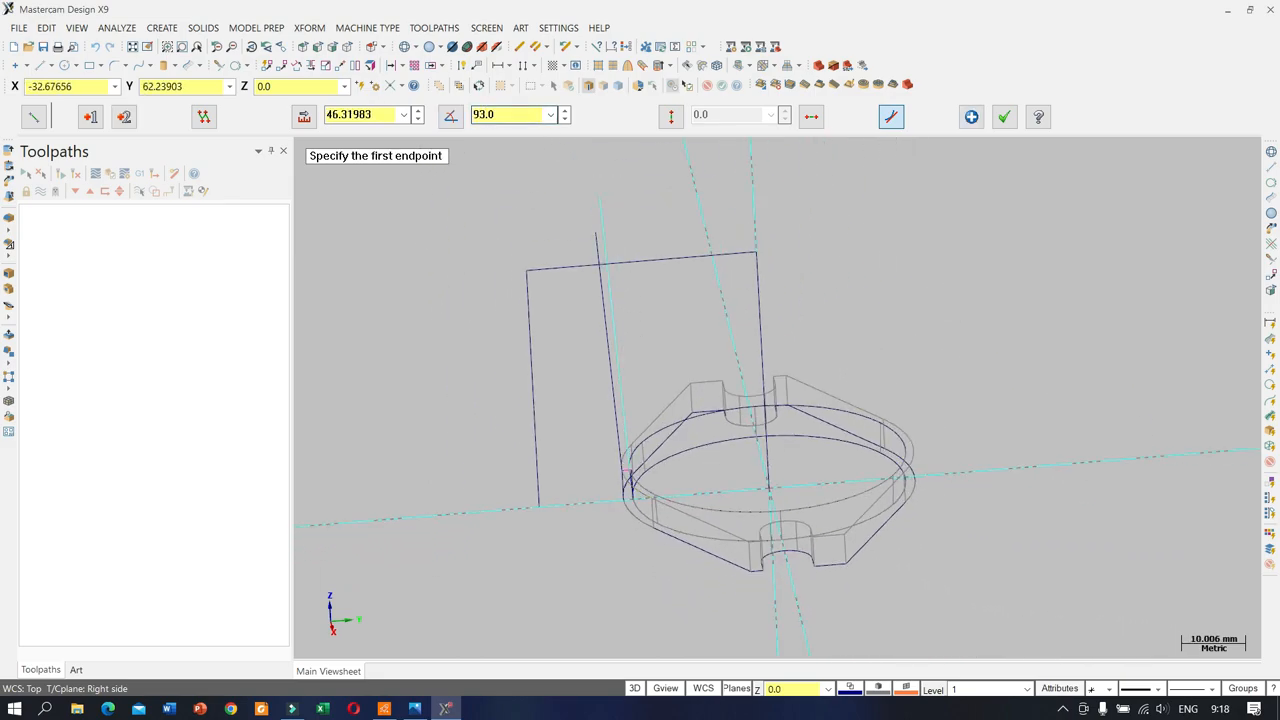
Step: Divide away the portions of both long slanted lines that extend above the upper horizontal path line
click(219, 68)
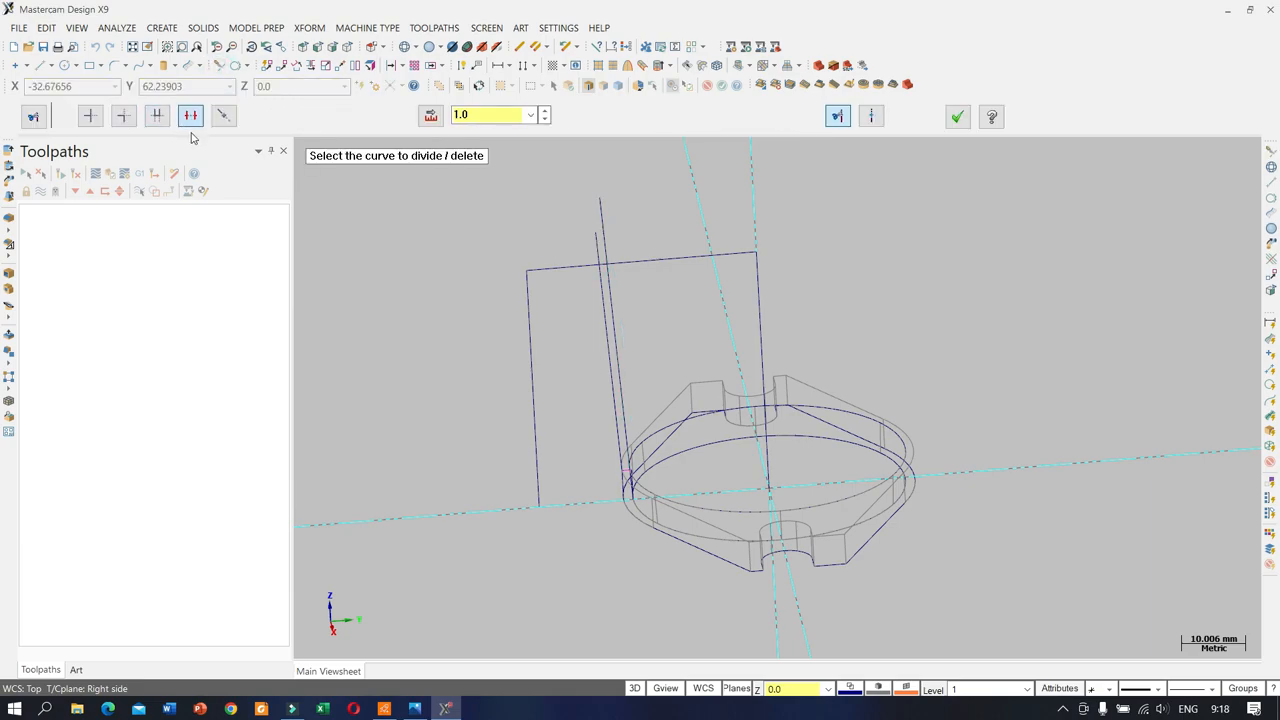
scroll(586, 226, up, 4)
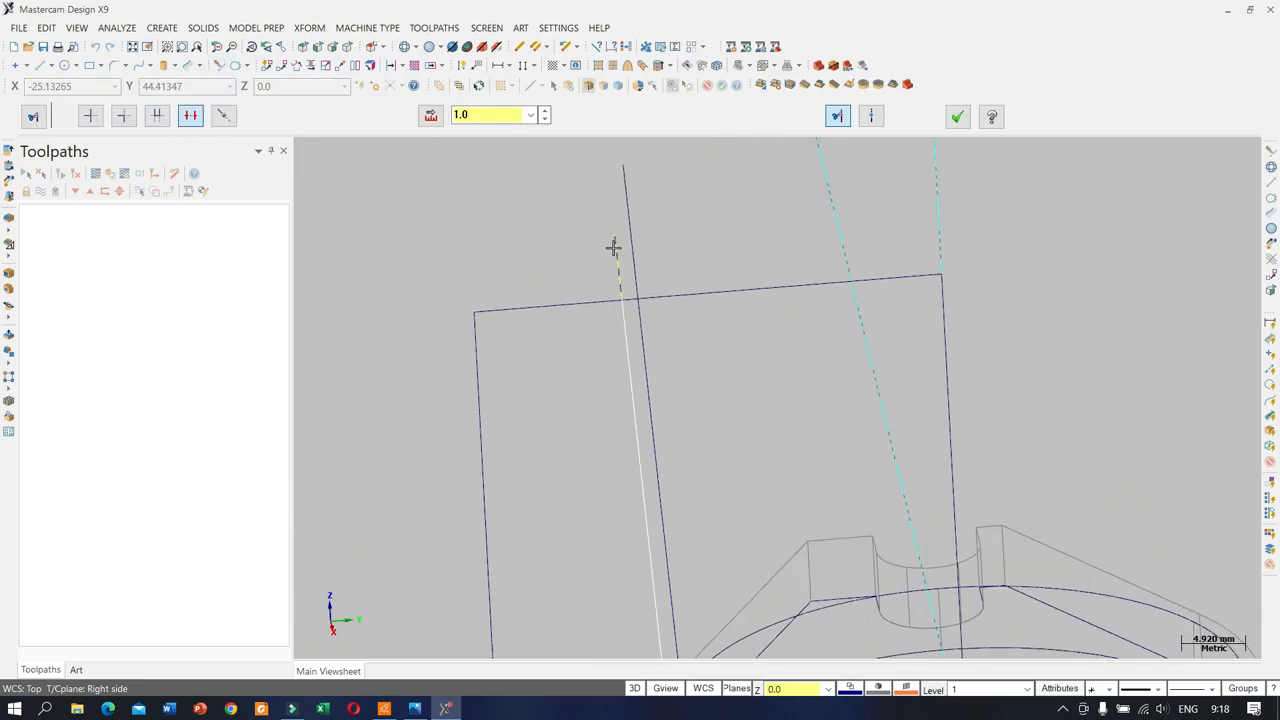
click(625, 222)
scroll(580, 231, down, 2)
scroll(700, 290, down, 2)
scroll(610, 438, up, 1)
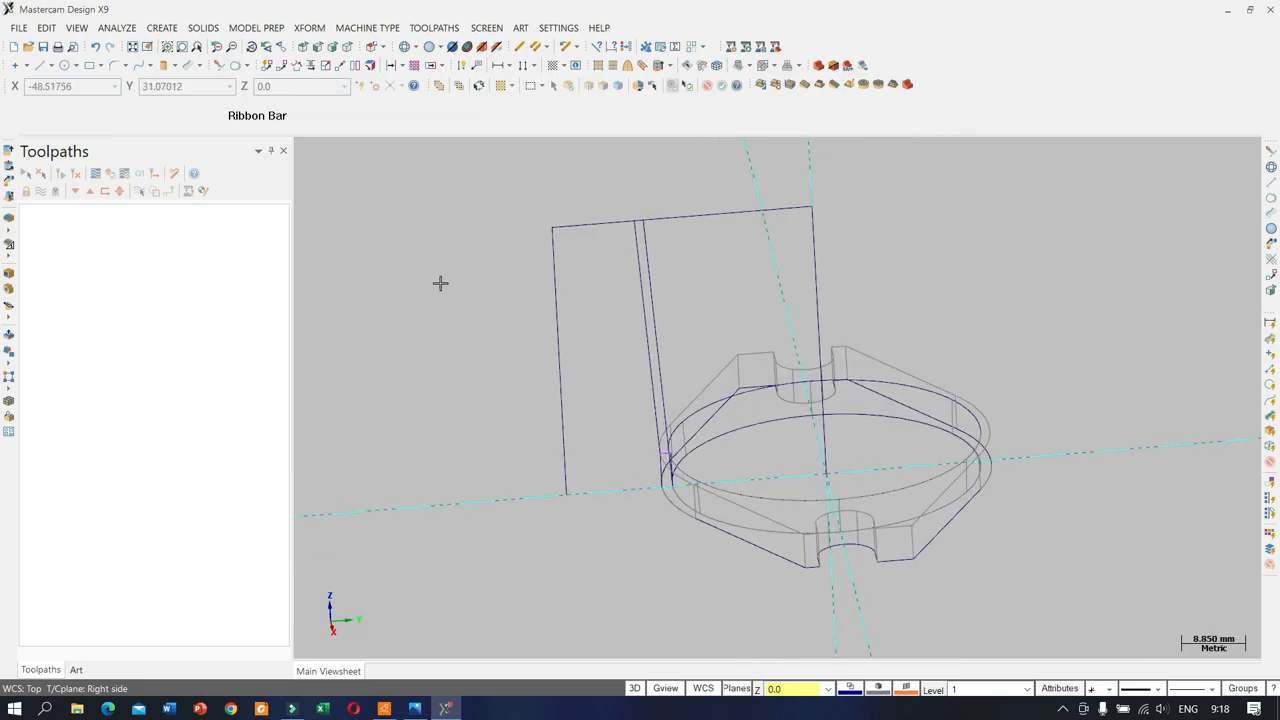
Step: Try a 5 mm fillet between the inner slanted line and the upper horizontal path line
click(117, 67)
click(651, 267)
click(603, 232)
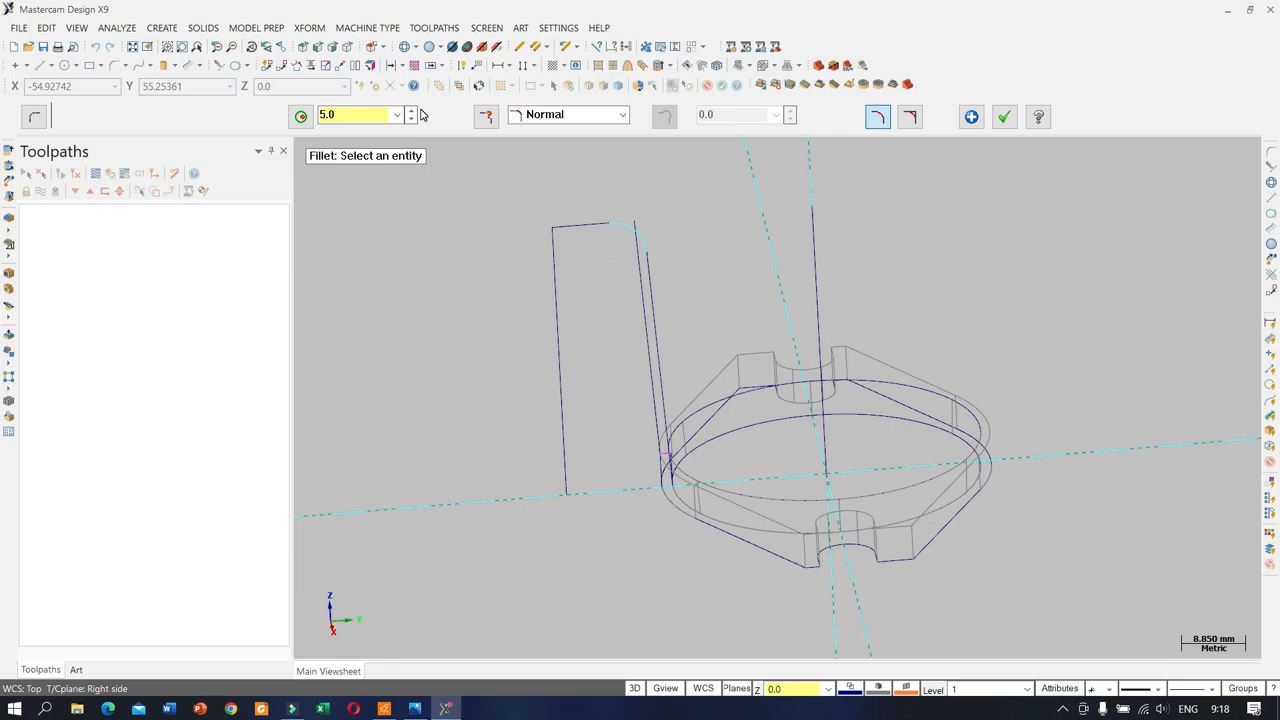
click(1005, 122)
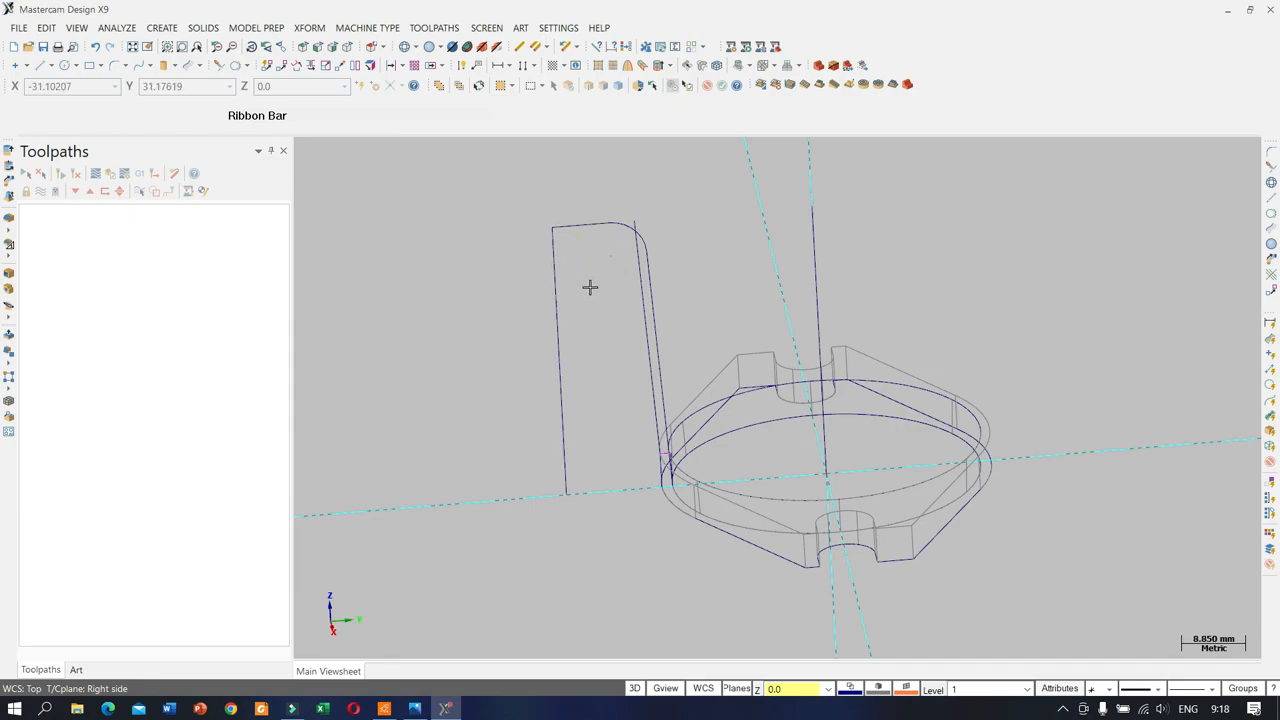
key(ctrl+z)
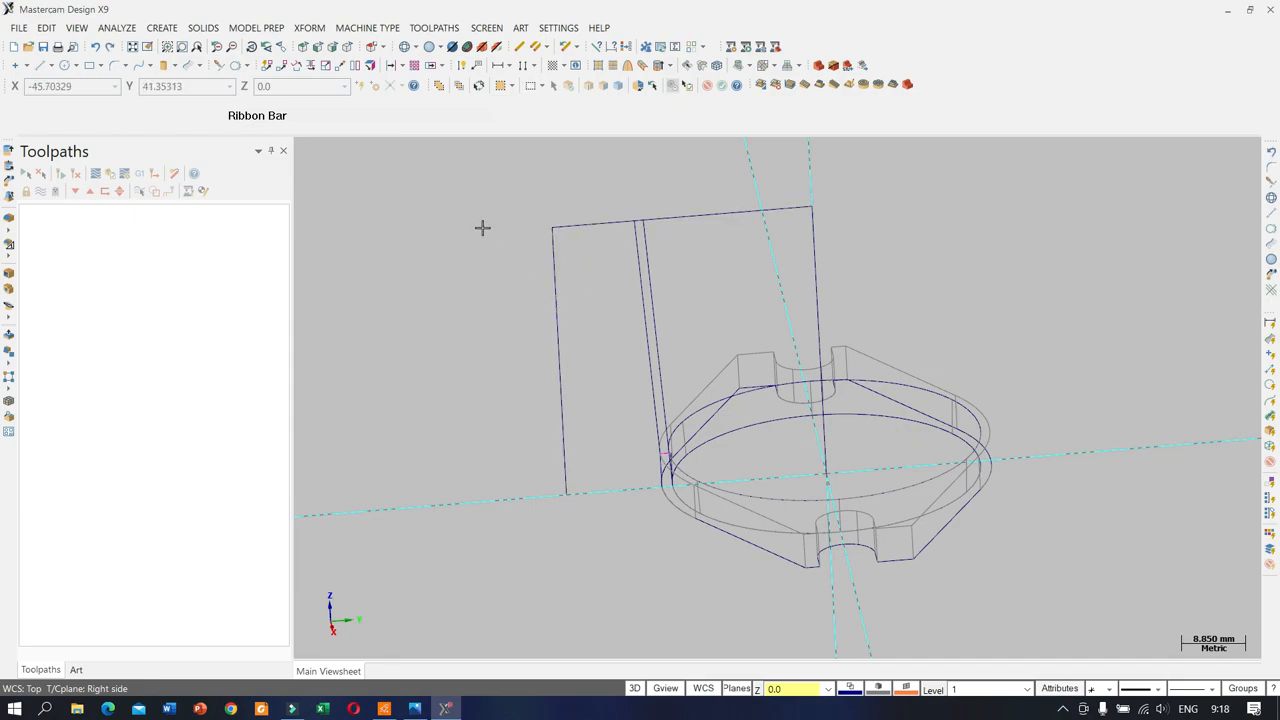
Step: Offset a copy of the upper horizontal path line 3 mm downward
click(395, 65)
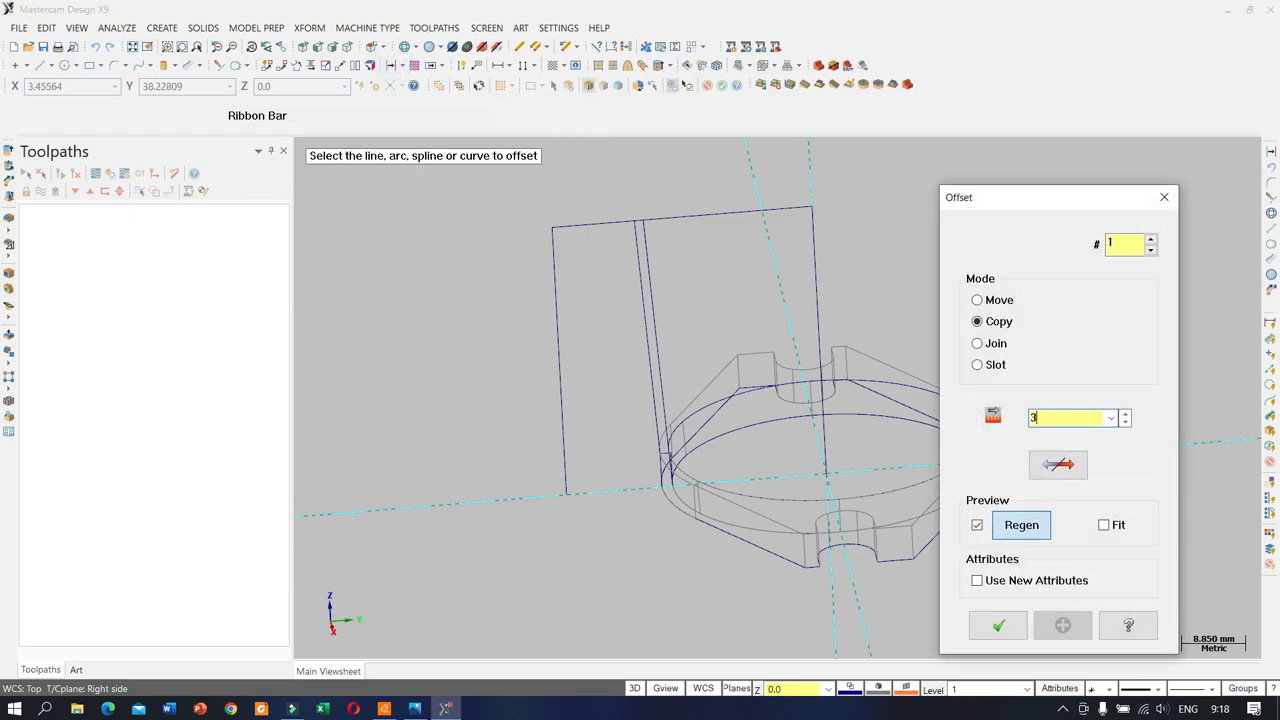
click(619, 227)
click(607, 255)
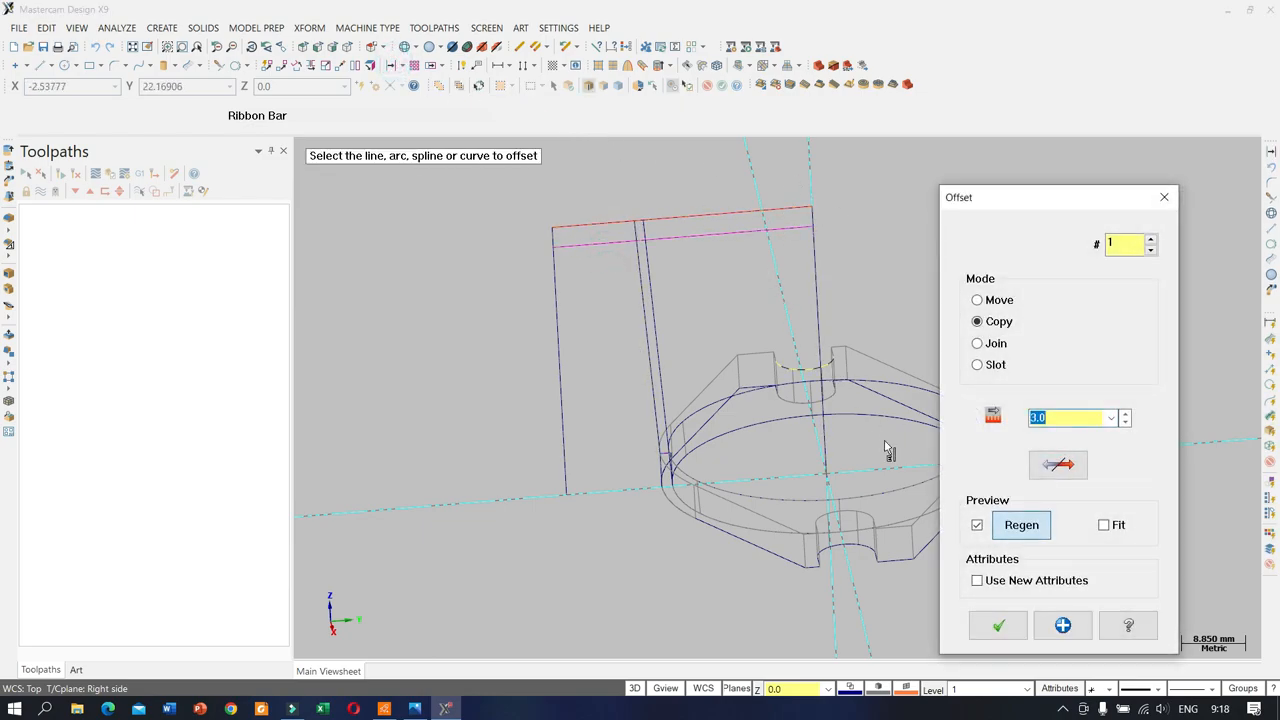
click(998, 626)
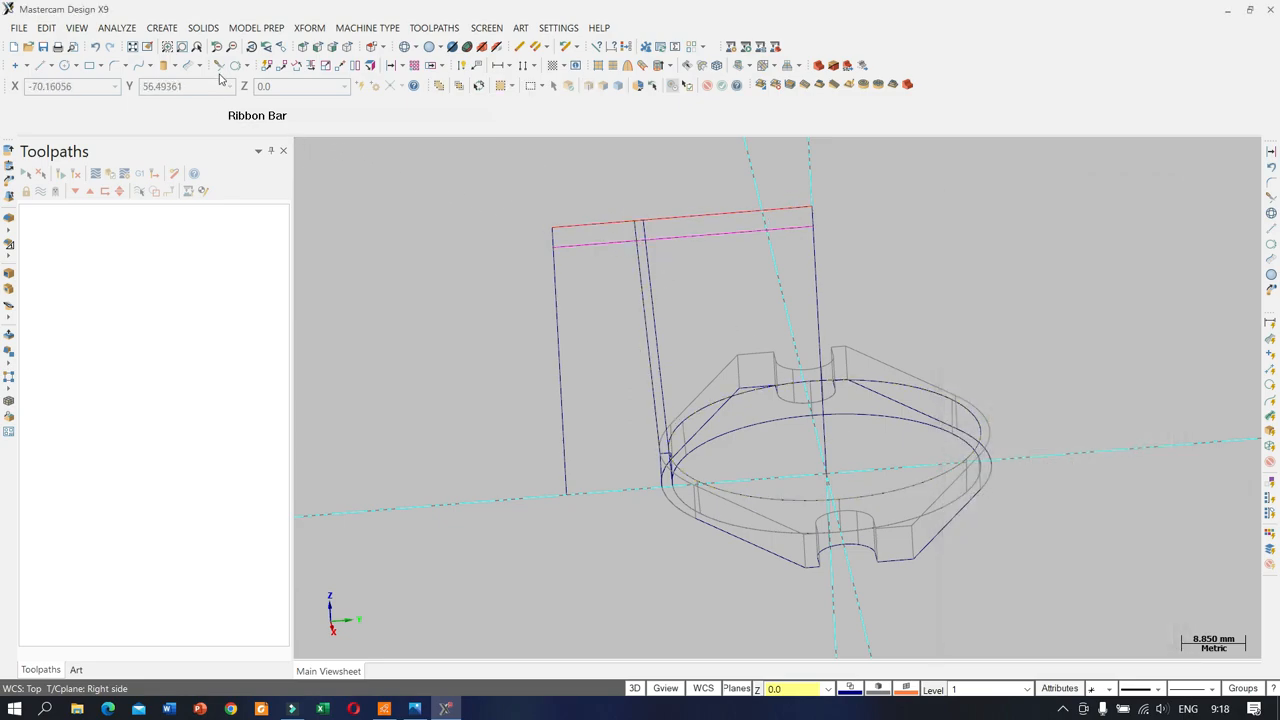
Step: Fillet the corner between the upper horizontal path line and the inner slanted line, enlarging the radius beyond 5 mm
click(113, 66)
click(591, 222)
click(654, 272)
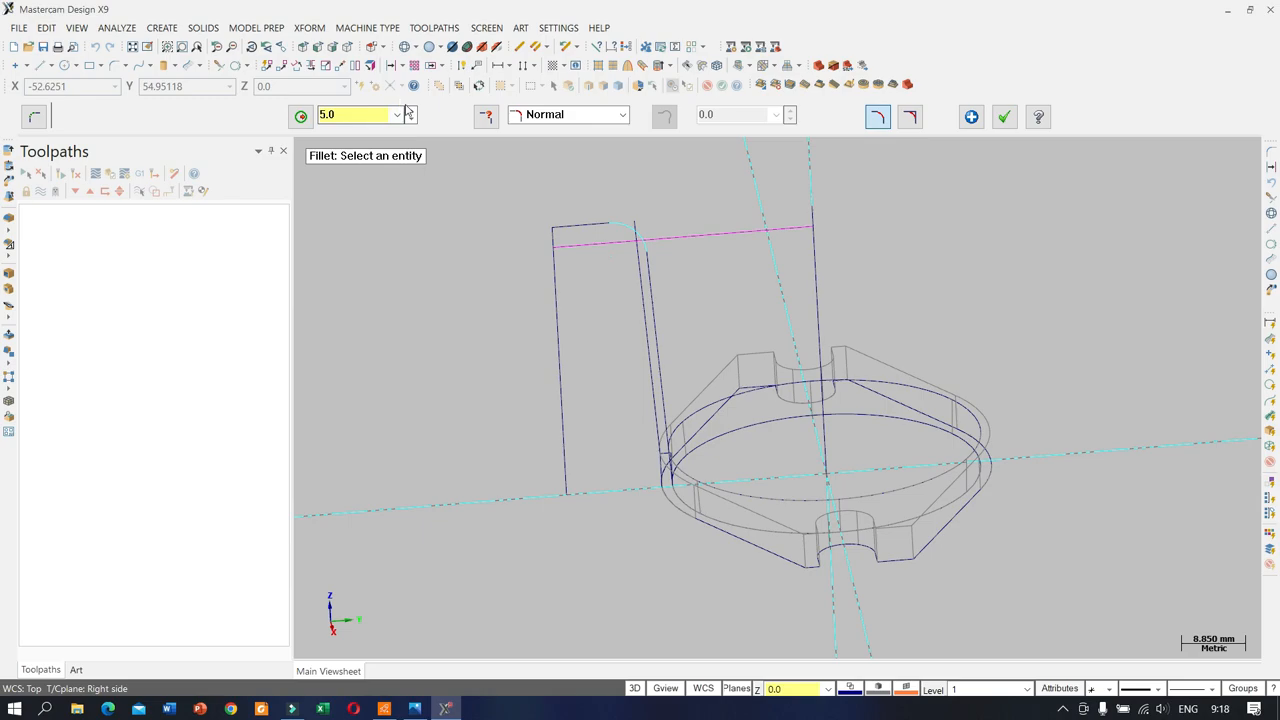
click(411, 112)
click(411, 112)
click(411, 112)
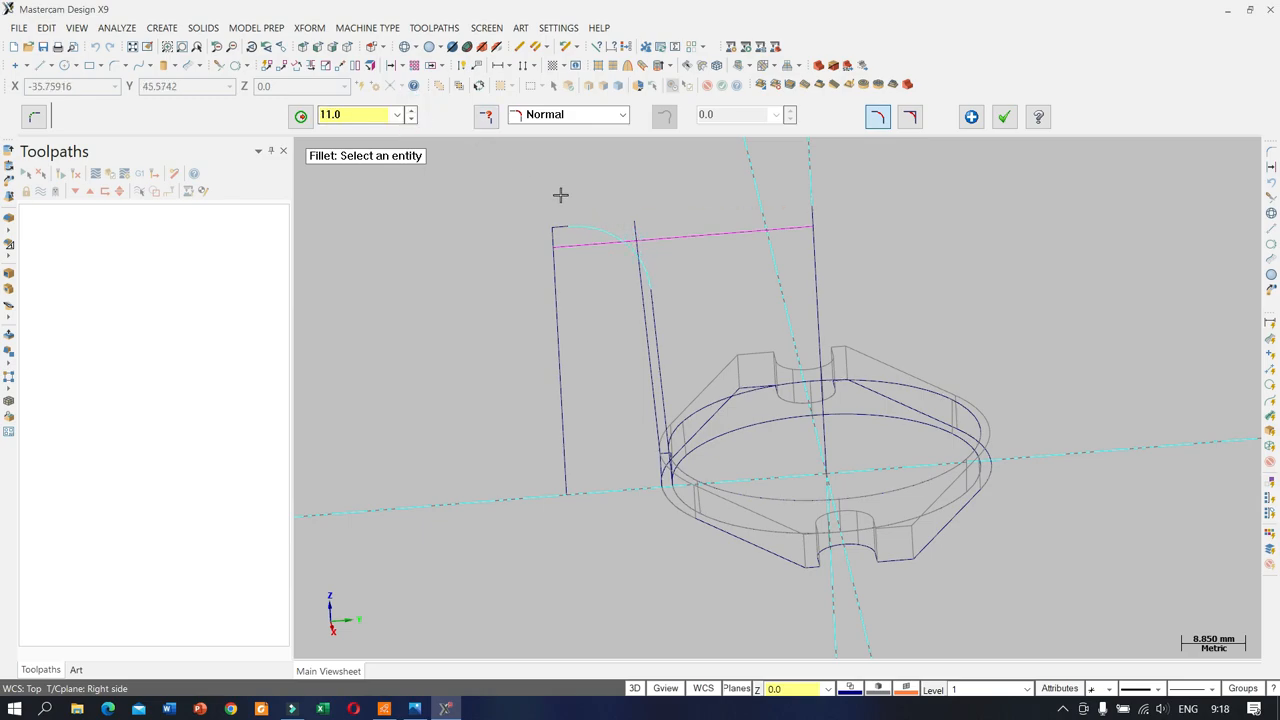
scroll(612, 232, up, 1)
scroll(612, 232, up, 1)
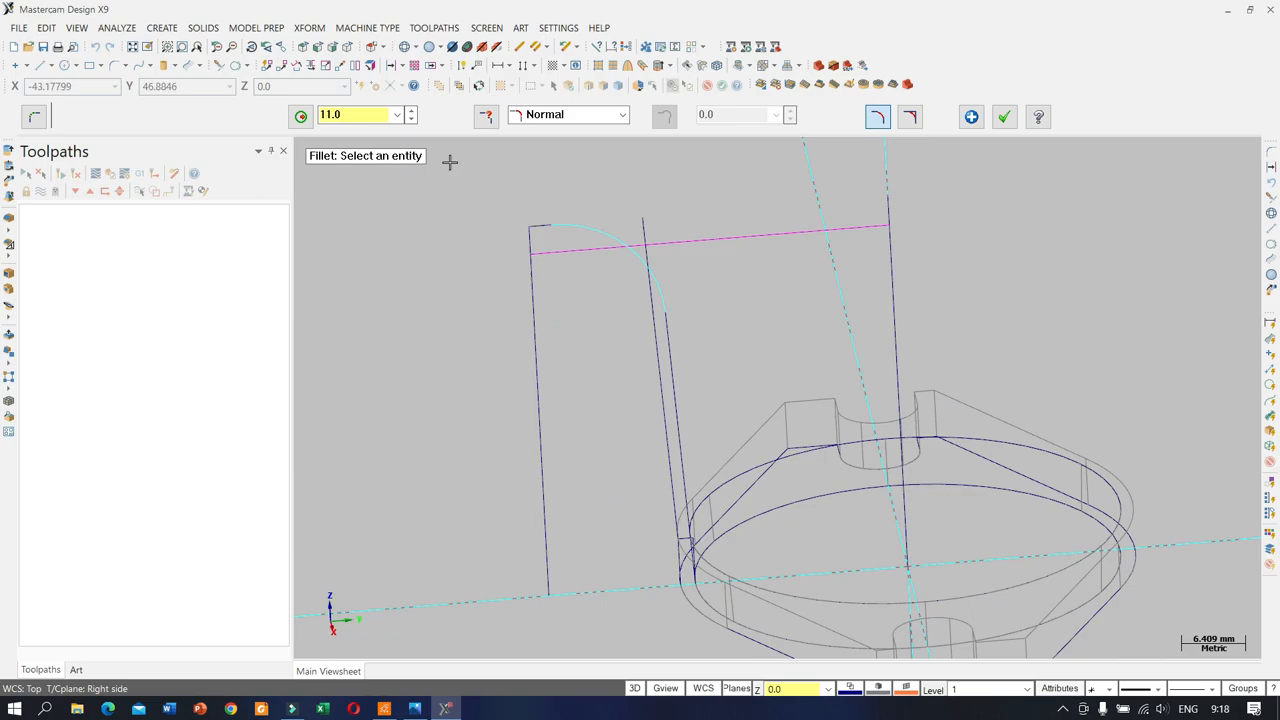
click(414, 110)
scroll(643, 237, up, 3)
scroll(643, 237, up, 1)
click(971, 117)
Step: Fillet the corner between the offset horizontal line and the outer slanted line with an 8 mm radius
click(583, 276)
click(670, 378)
scroll(671, 180, down, 4)
click(411, 109)
click(412, 117)
click(412, 117)
click(412, 117)
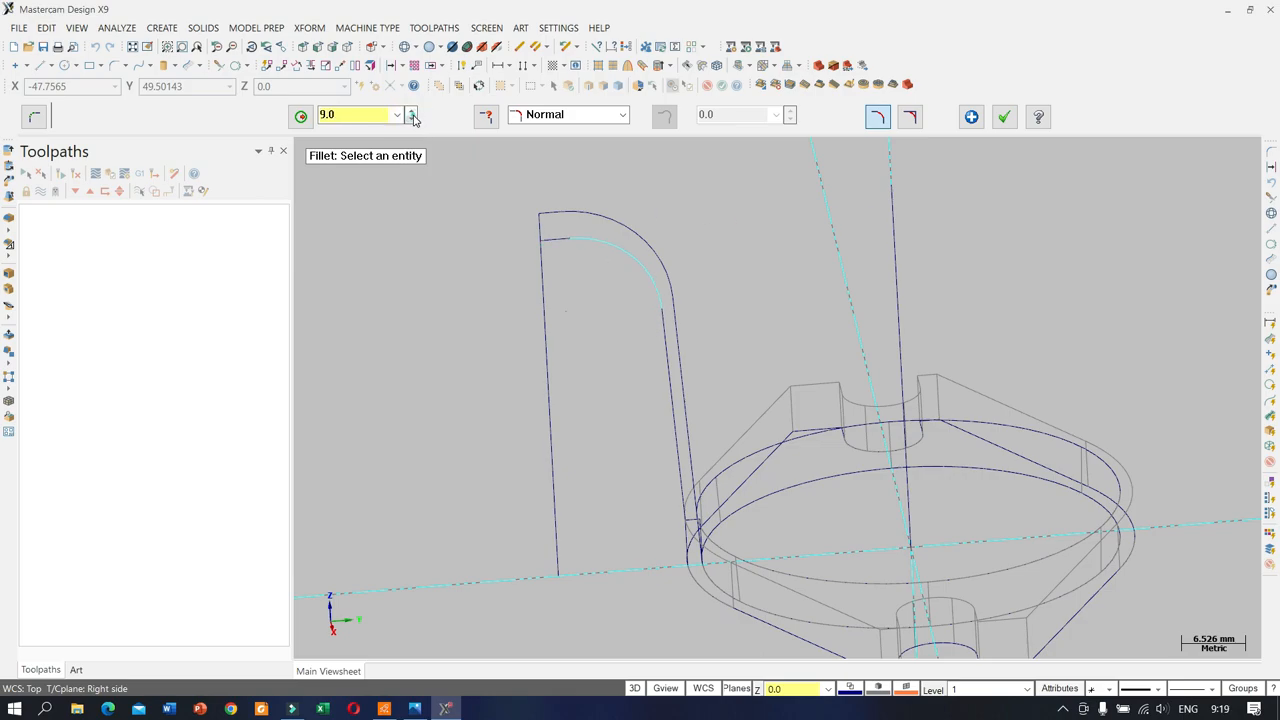
click(412, 118)
scroll(569, 251, up, 3)
scroll(651, 277, down, 4)
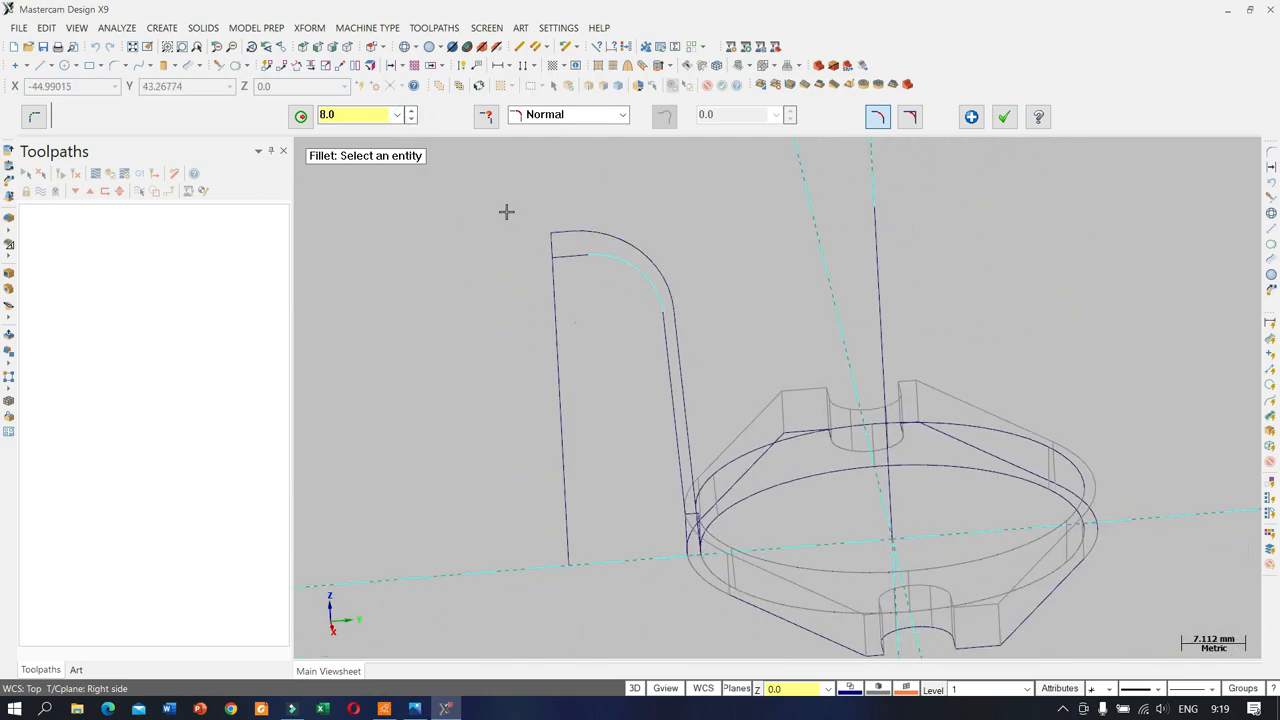
click(971, 116)
Step: Round the free upper corner of the profile with a 2 mm fillet between the end line and the upper line
scroll(599, 208, up, 2)
scroll(531, 247, up, 2)
click(530, 256)
click(531, 250)
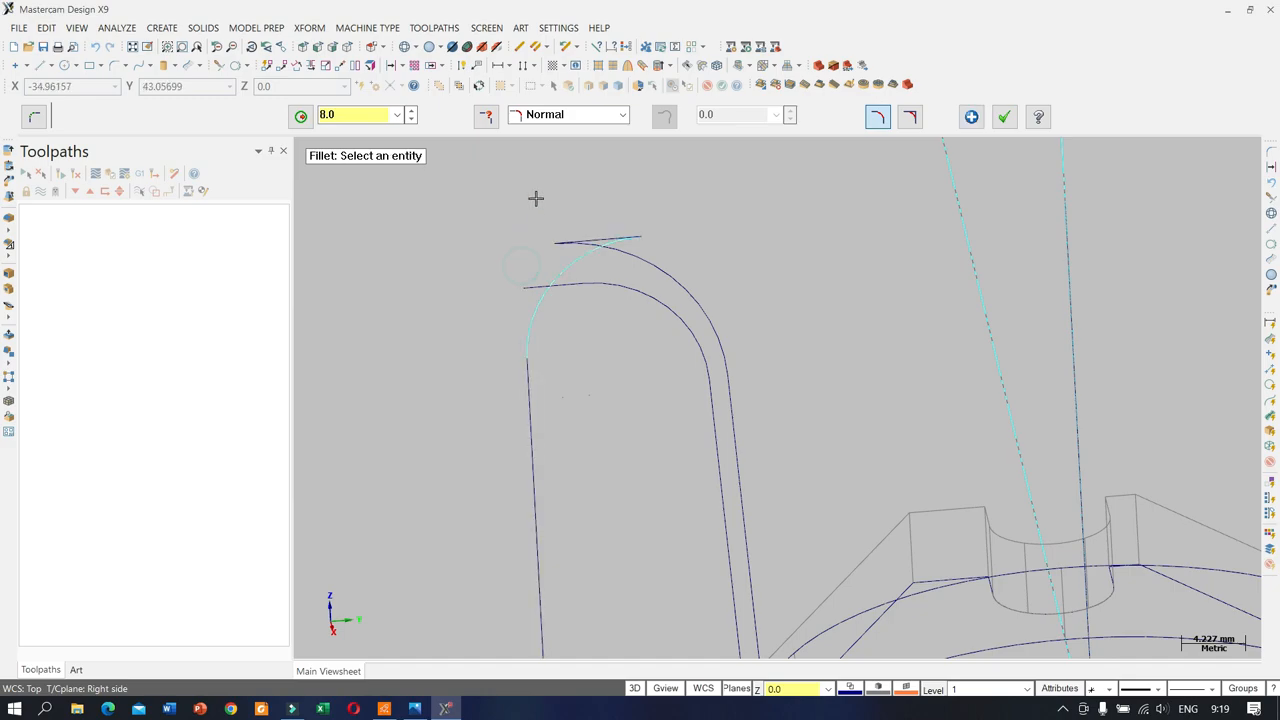
click(413, 121)
click(413, 121)
click(413, 121)
click(413, 121)
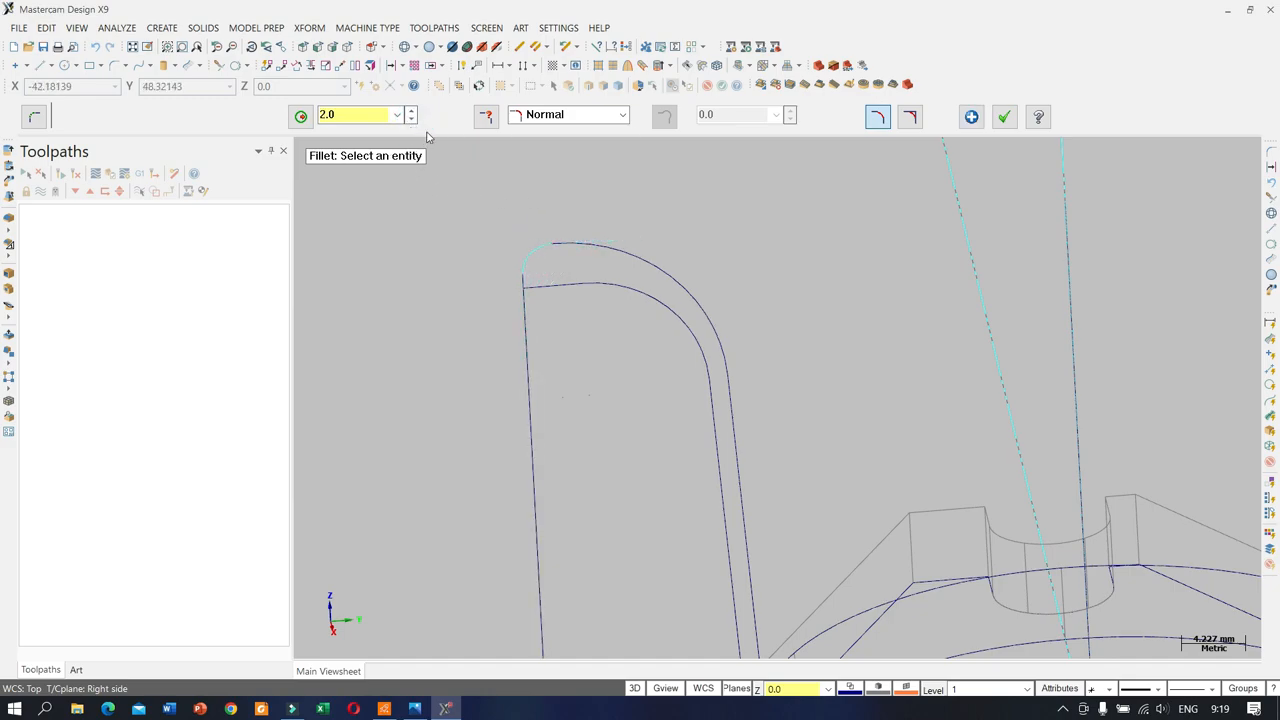
click(1005, 117)
Step: Divide away the portion of the profile's long end line that extends below the offset horizontal line
scroll(520, 231, down, 2)
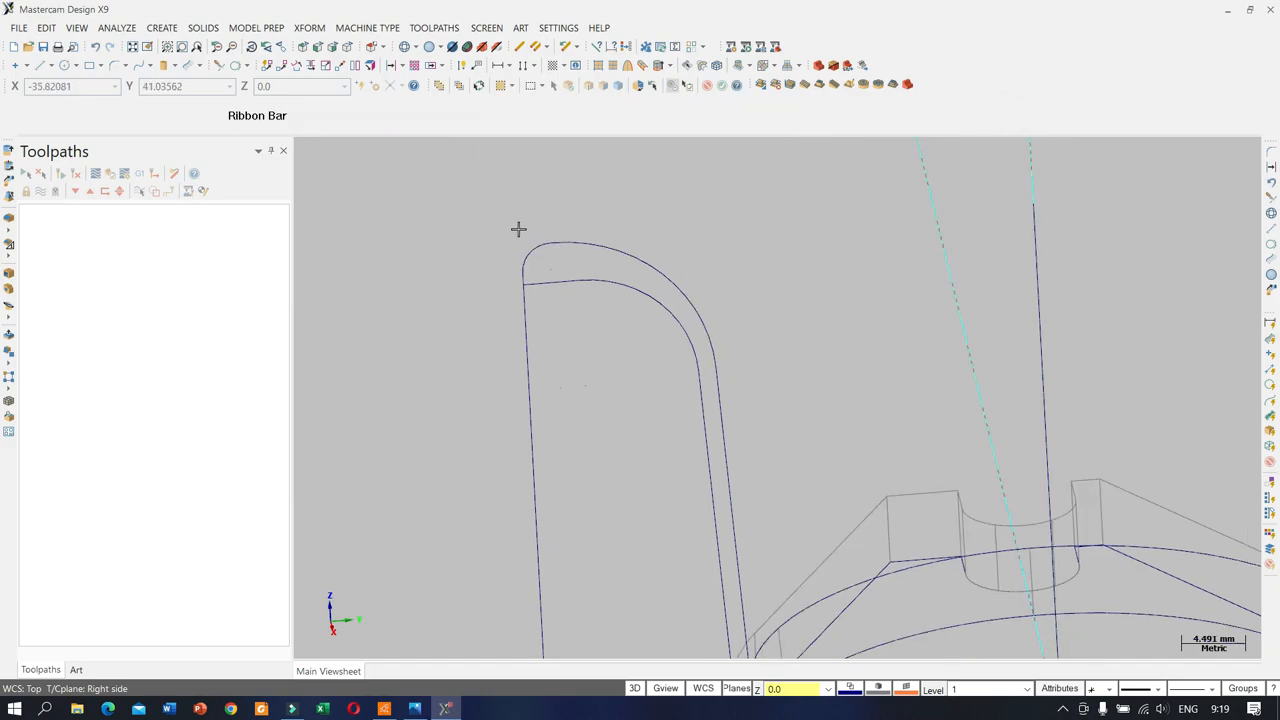
click(217, 65)
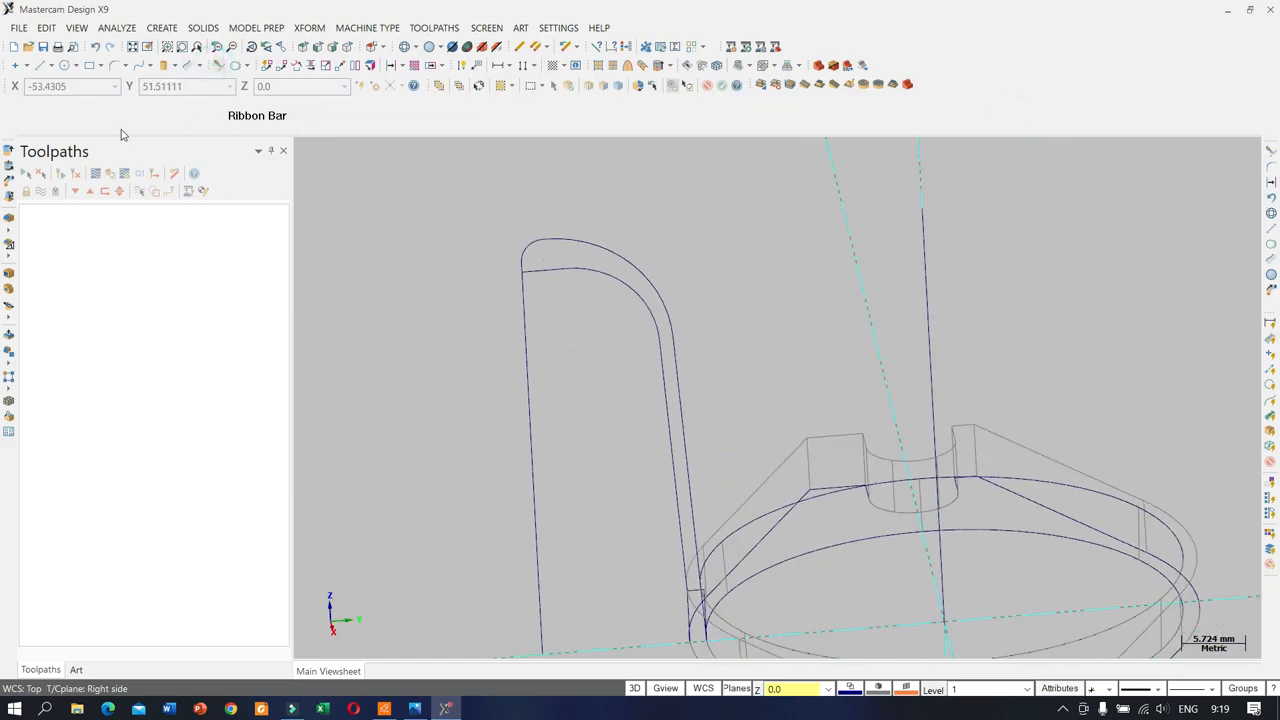
click(526, 374)
Step: Chamfer the lip's lower free corner by a single distance of 0.5 mm
scroll(531, 289, down, 2)
scroll(435, 277, up, 5)
scroll(435, 277, up, 2)
click(123, 66)
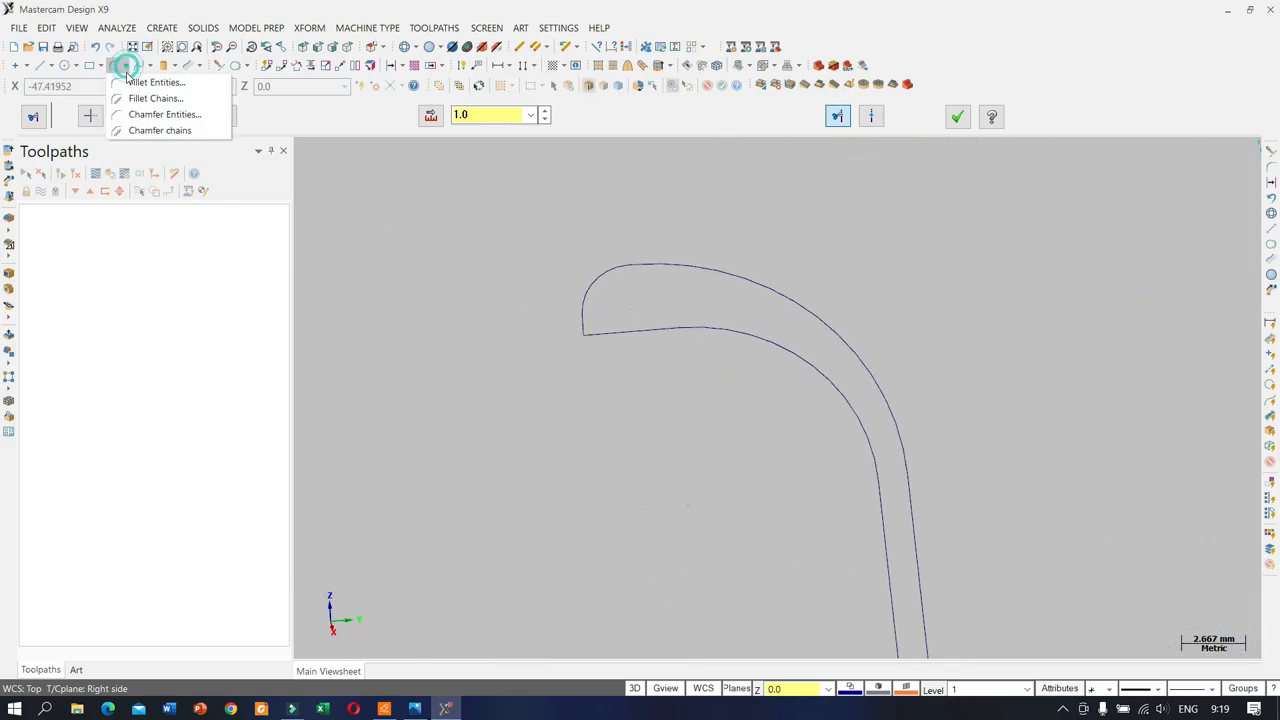
click(160, 115)
double_click(215, 115)
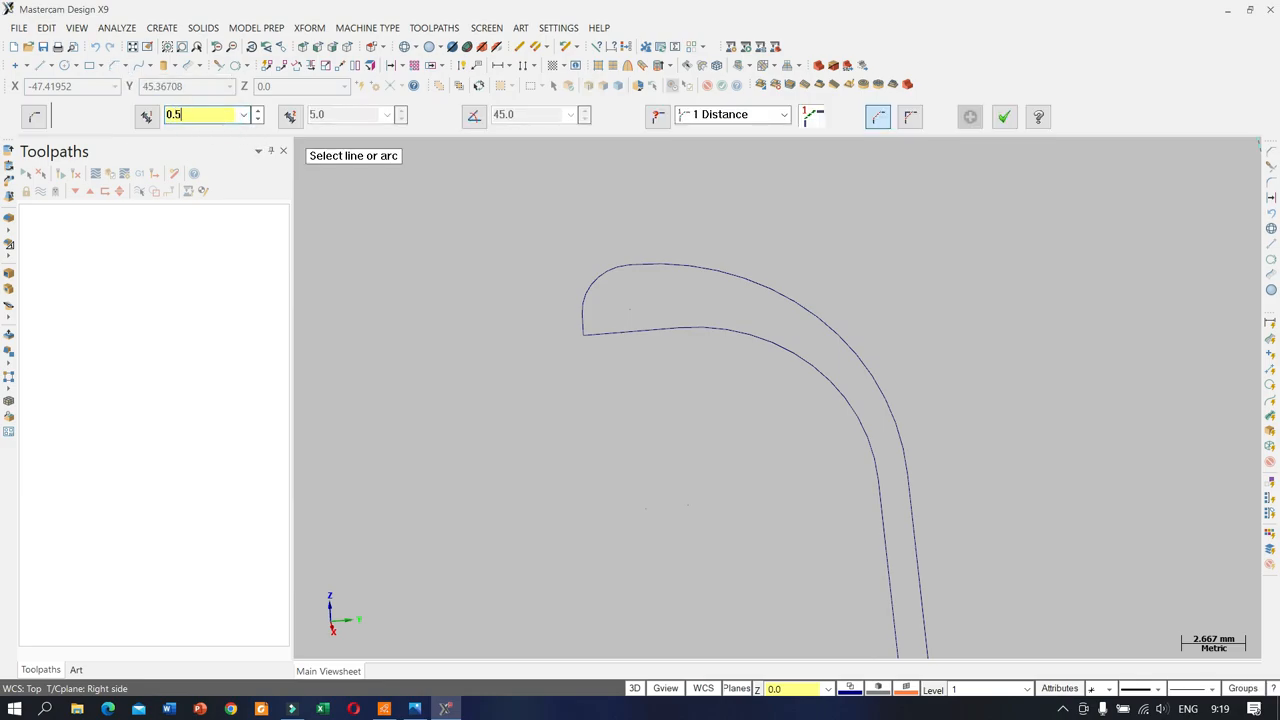
click(585, 326)
click(598, 334)
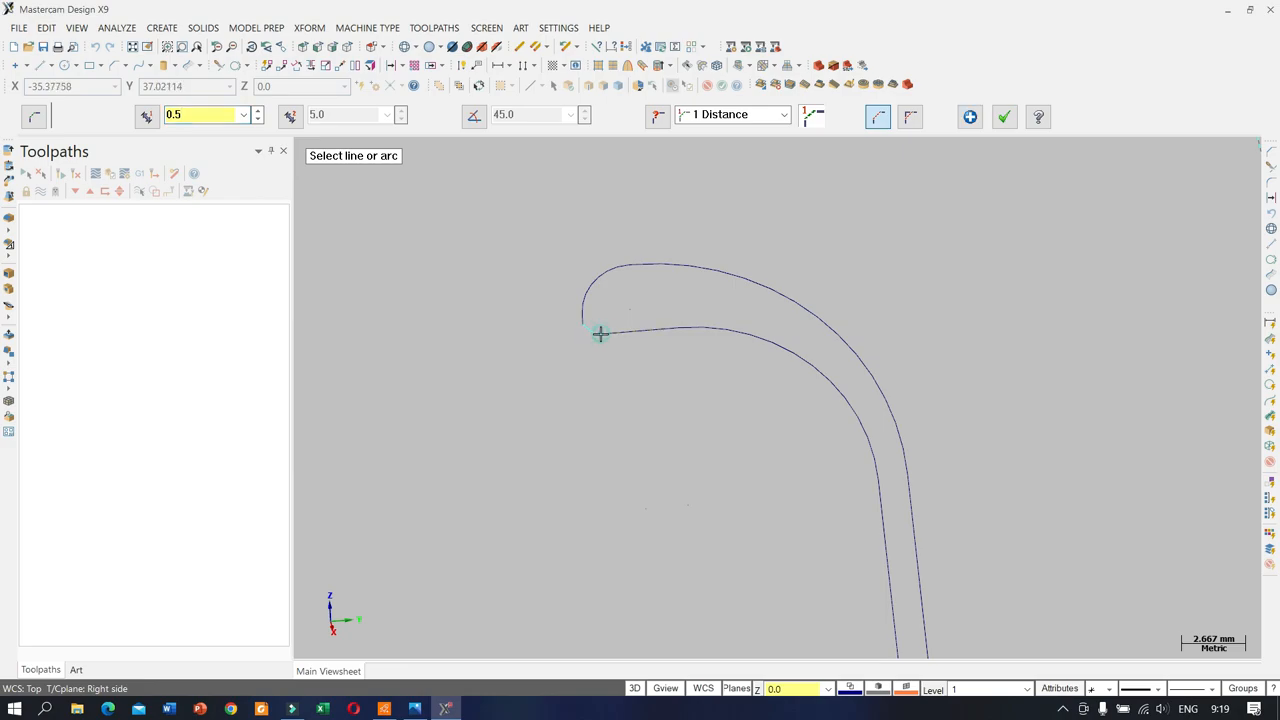
click(1005, 117)
Step: Display the flange model shaded with the whole wall profile in view
scroll(697, 291, down, 5)
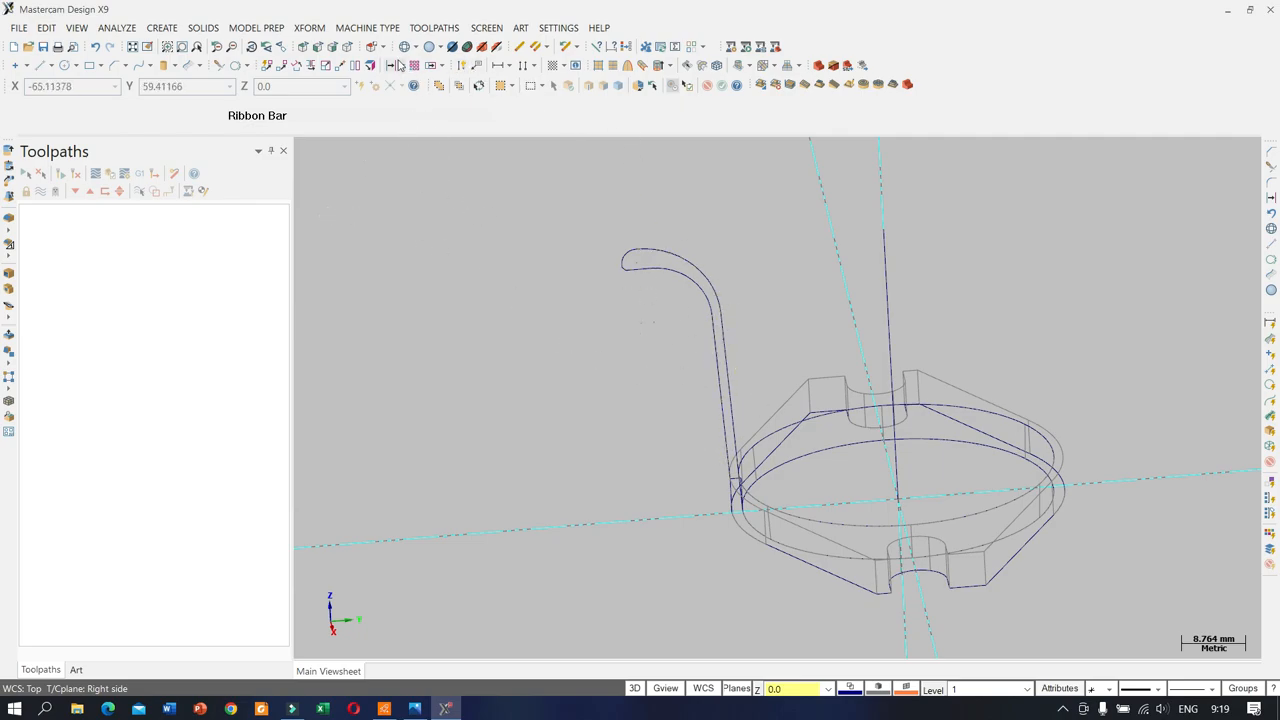
click(428, 47)
scroll(634, 400, up, 2)
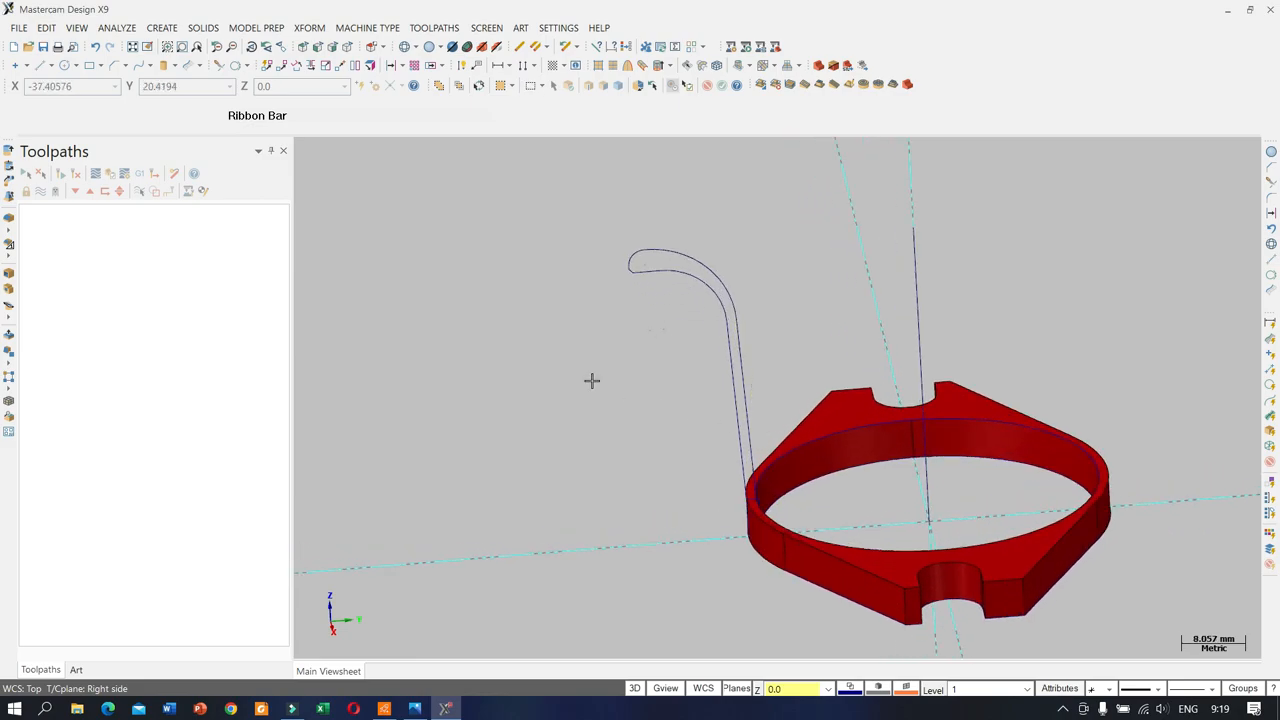
Step: Sweep the closed wall profile along the flange's circle to create the flared intake wall as a separate solid body
click(9, 181)
click(705, 297)
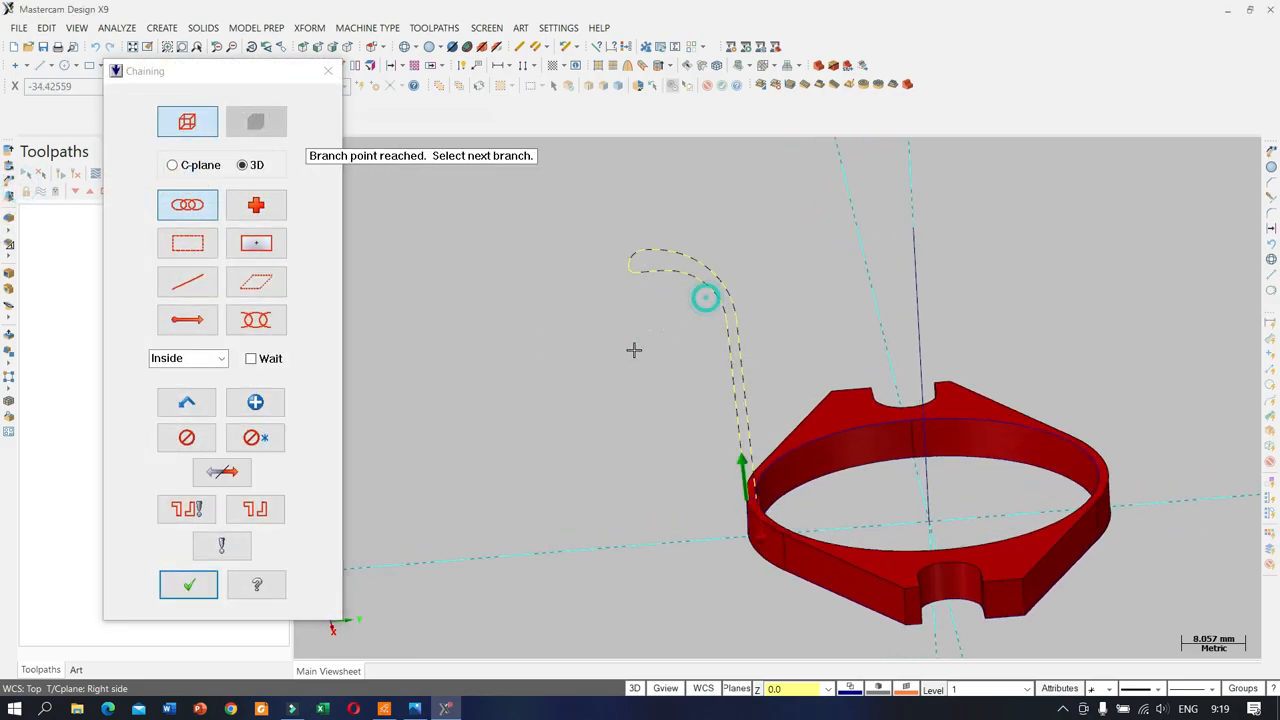
scroll(752, 509, up, 12)
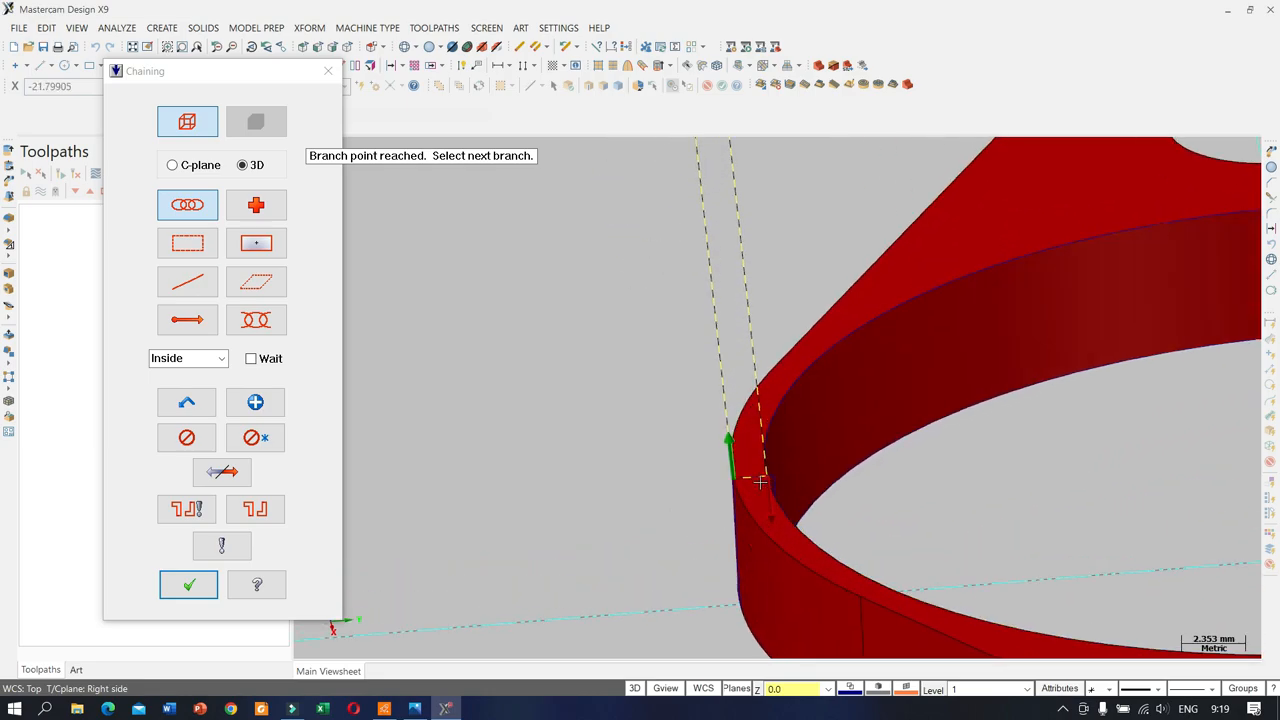
scroll(757, 479, down, 6)
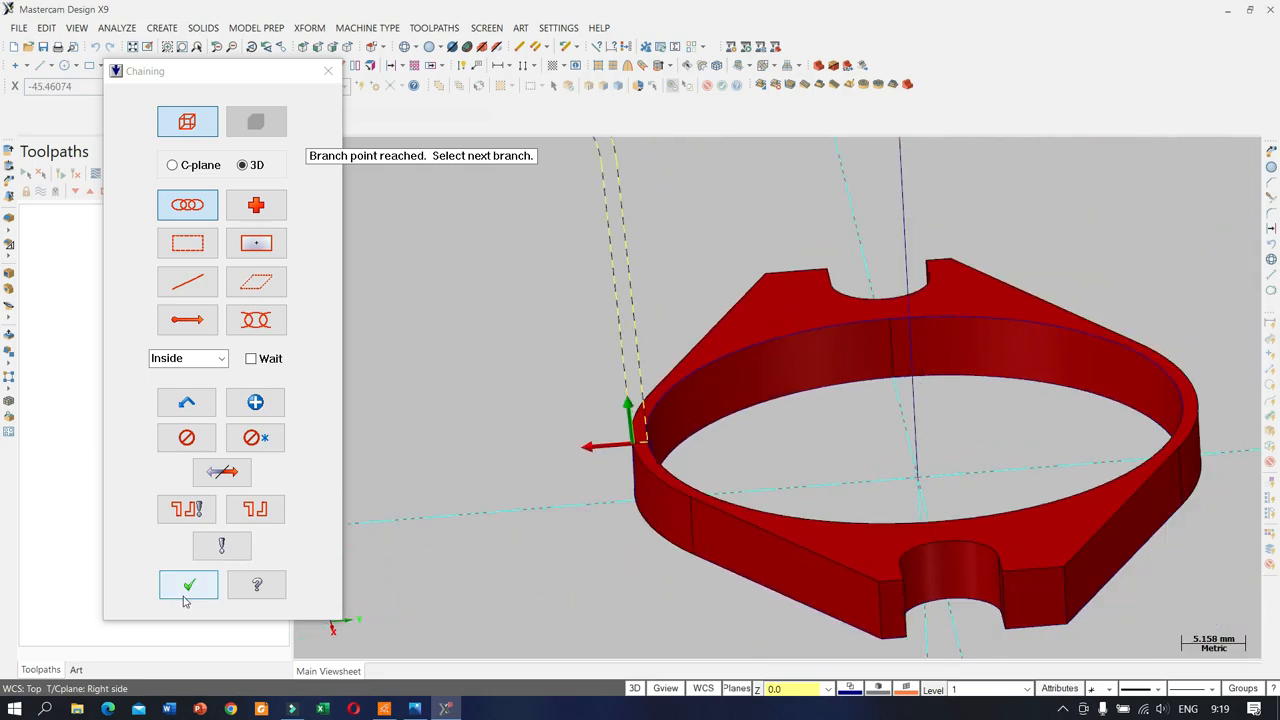
click(188, 585)
scroll(580, 406, down, 5)
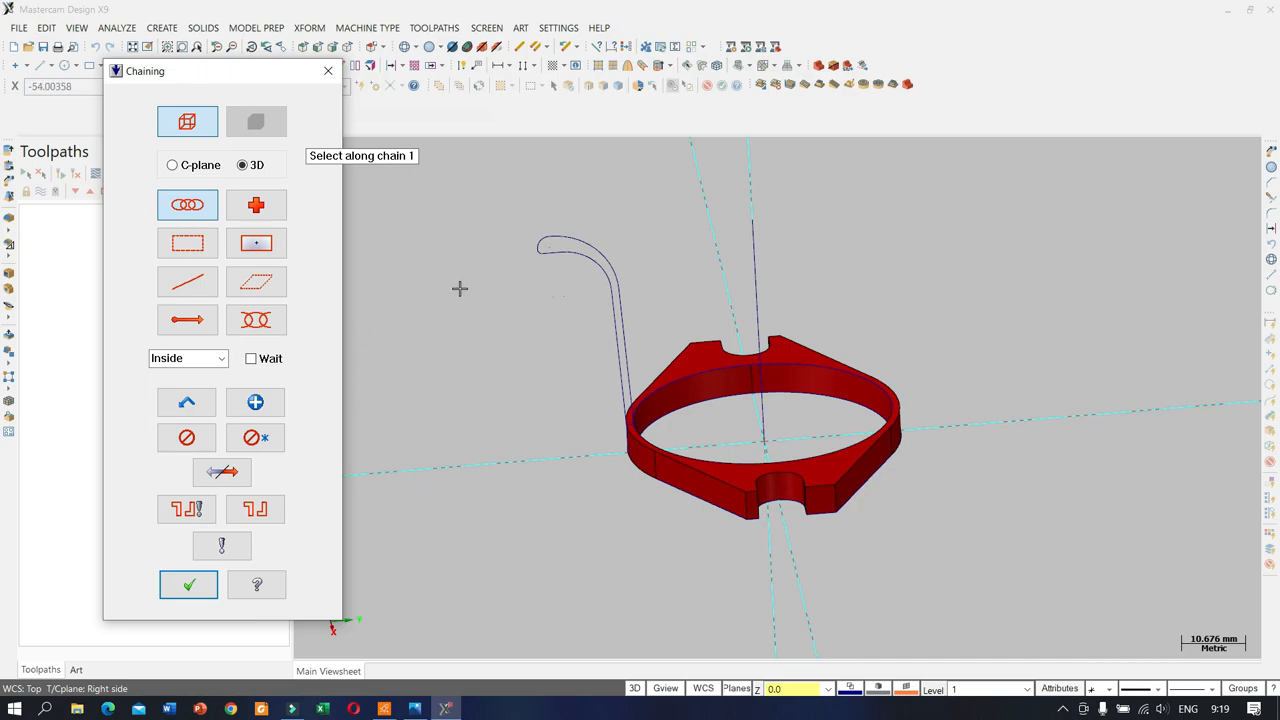
scroll(664, 390, up, 1)
click(663, 386)
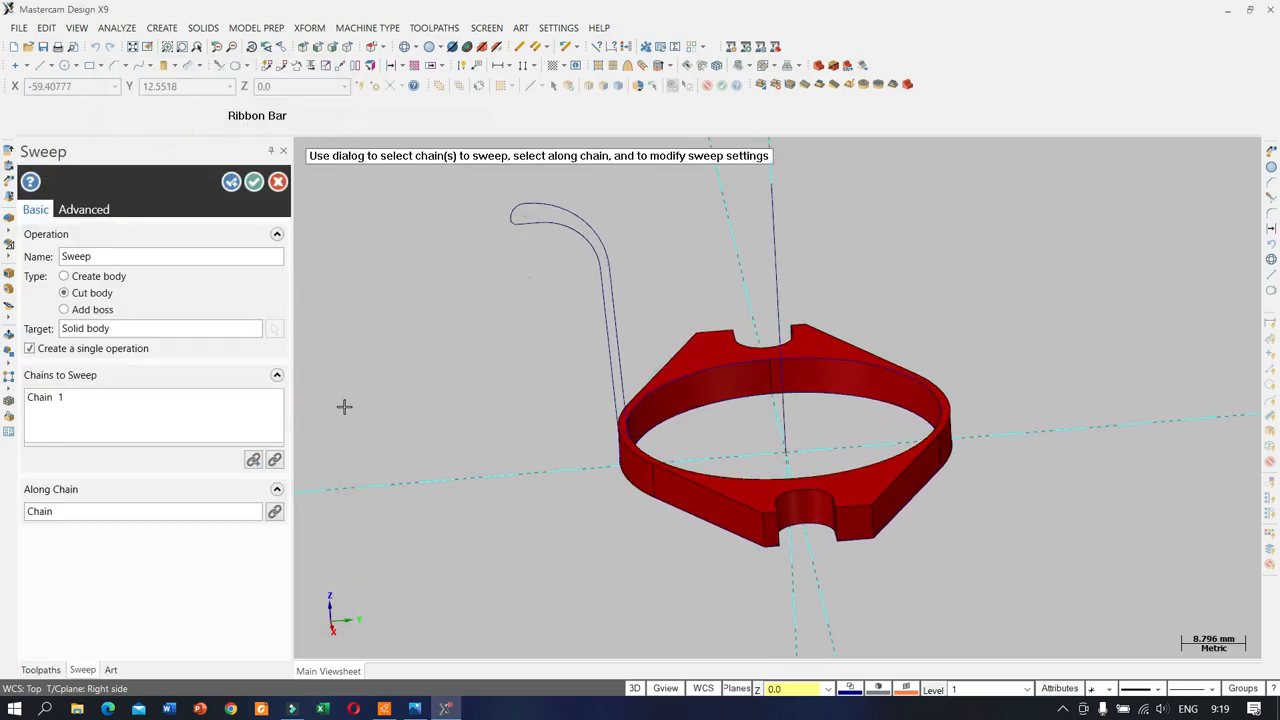
click(254, 183)
scroll(757, 411, down, 4)
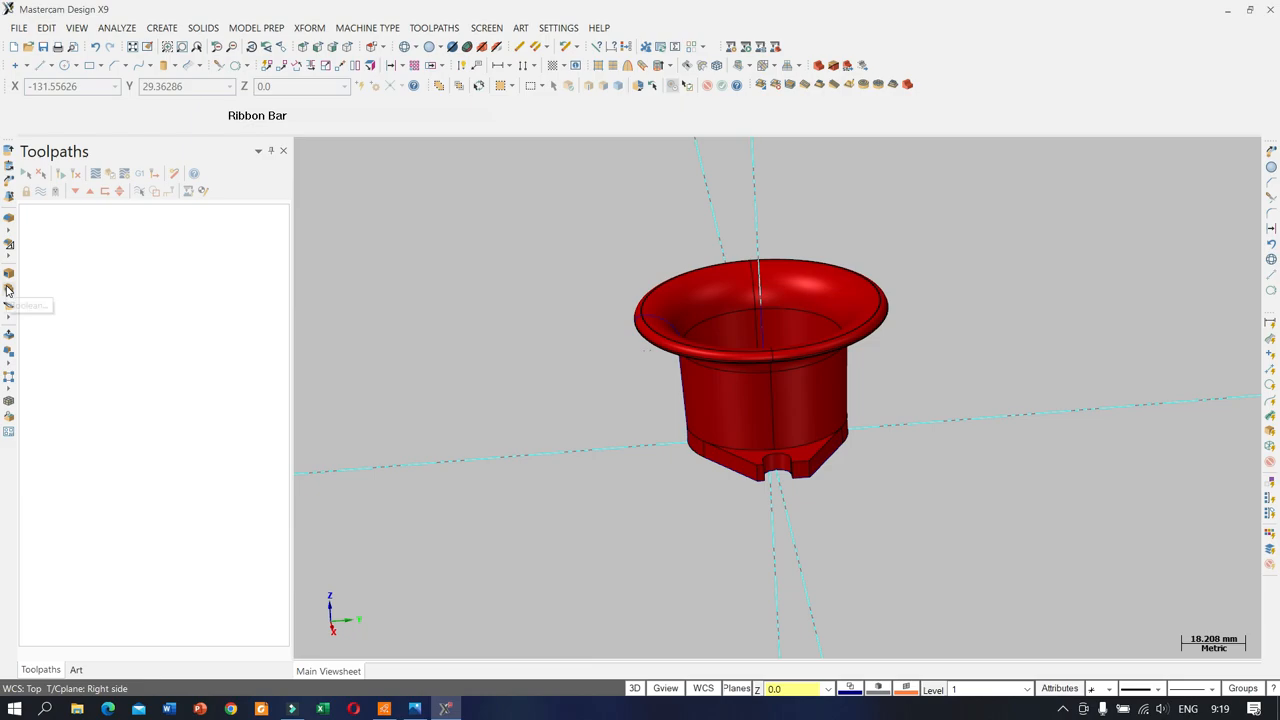
Step: Join the swept flared wall and the flange into one solid with a Boolean Add
click(8, 290)
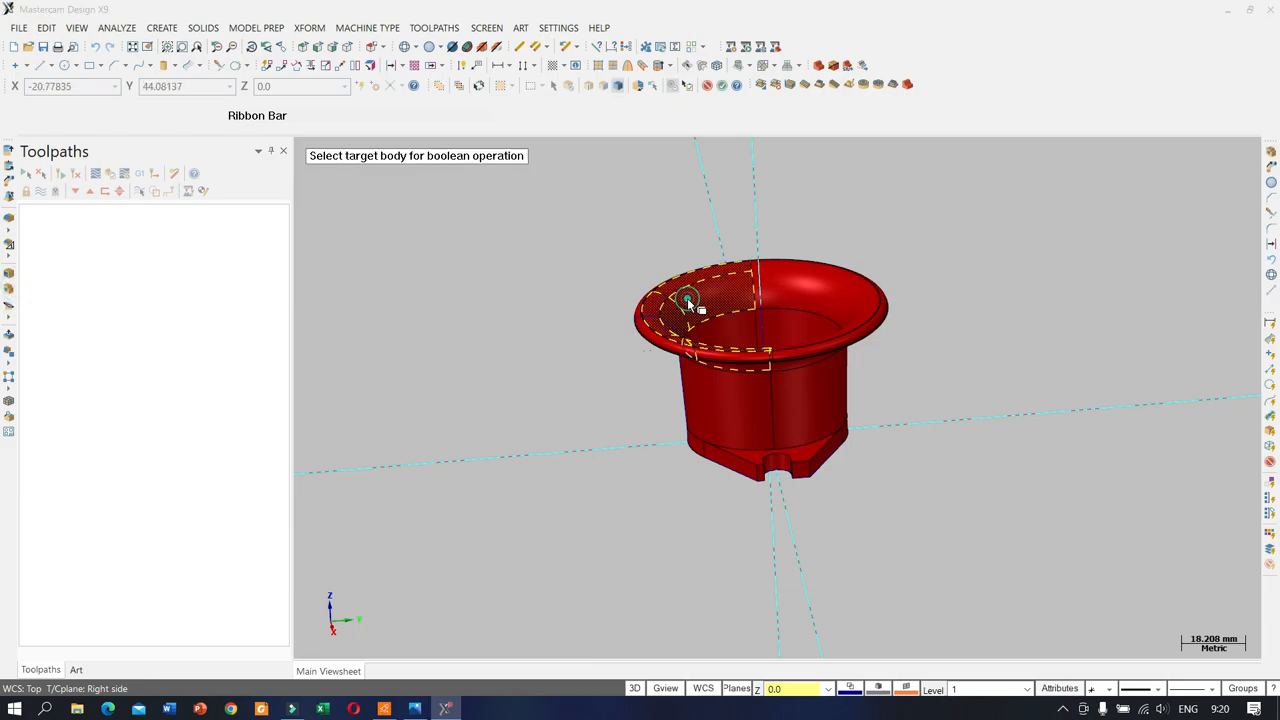
click(688, 302)
click(752, 476)
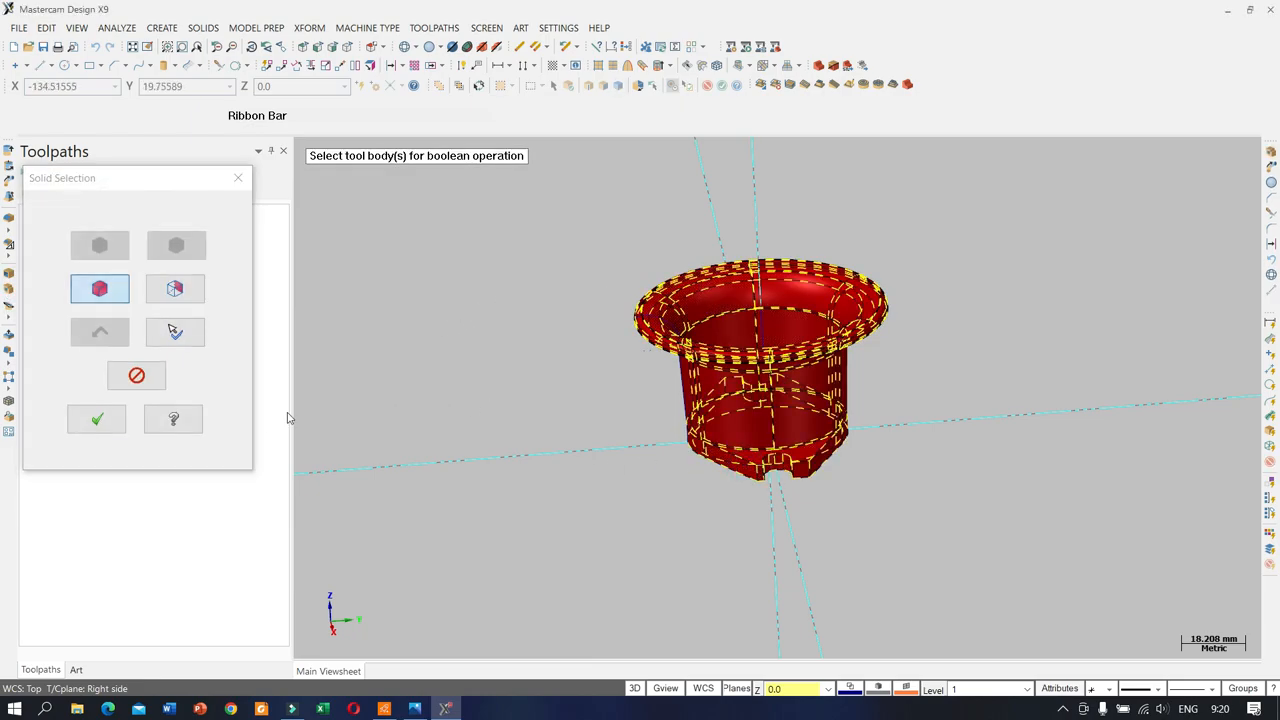
click(110, 422)
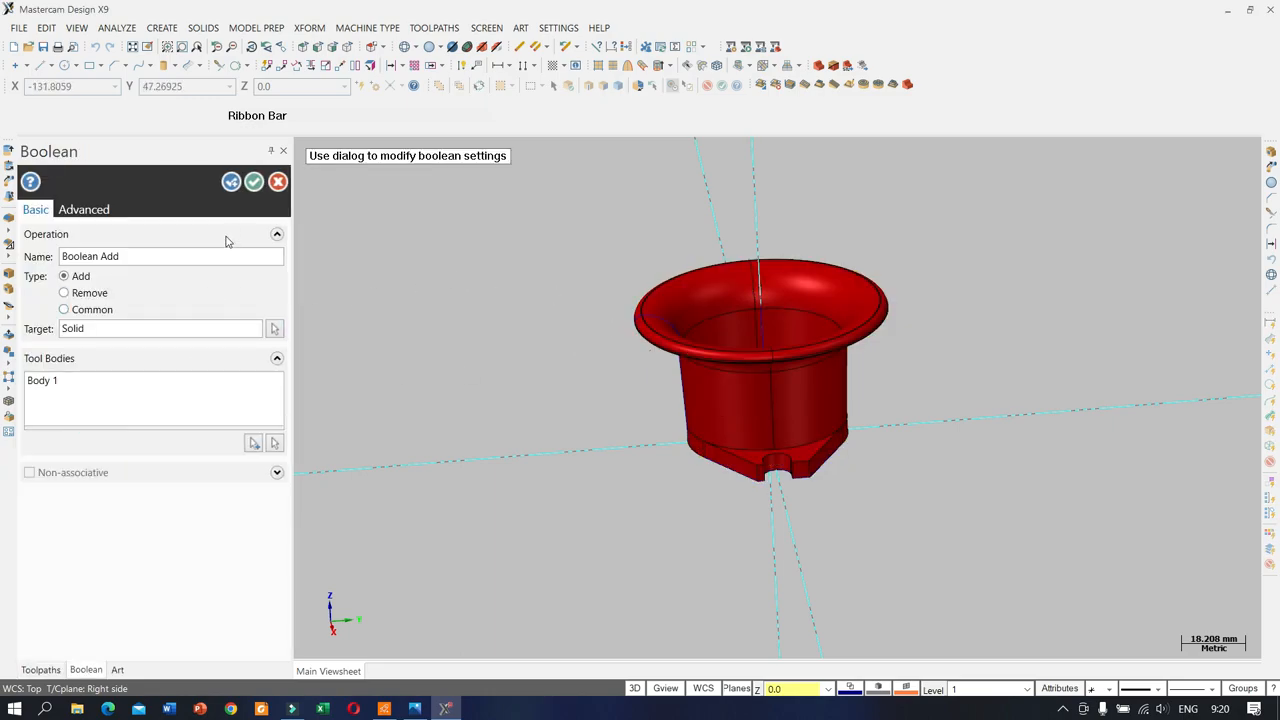
click(255, 182)
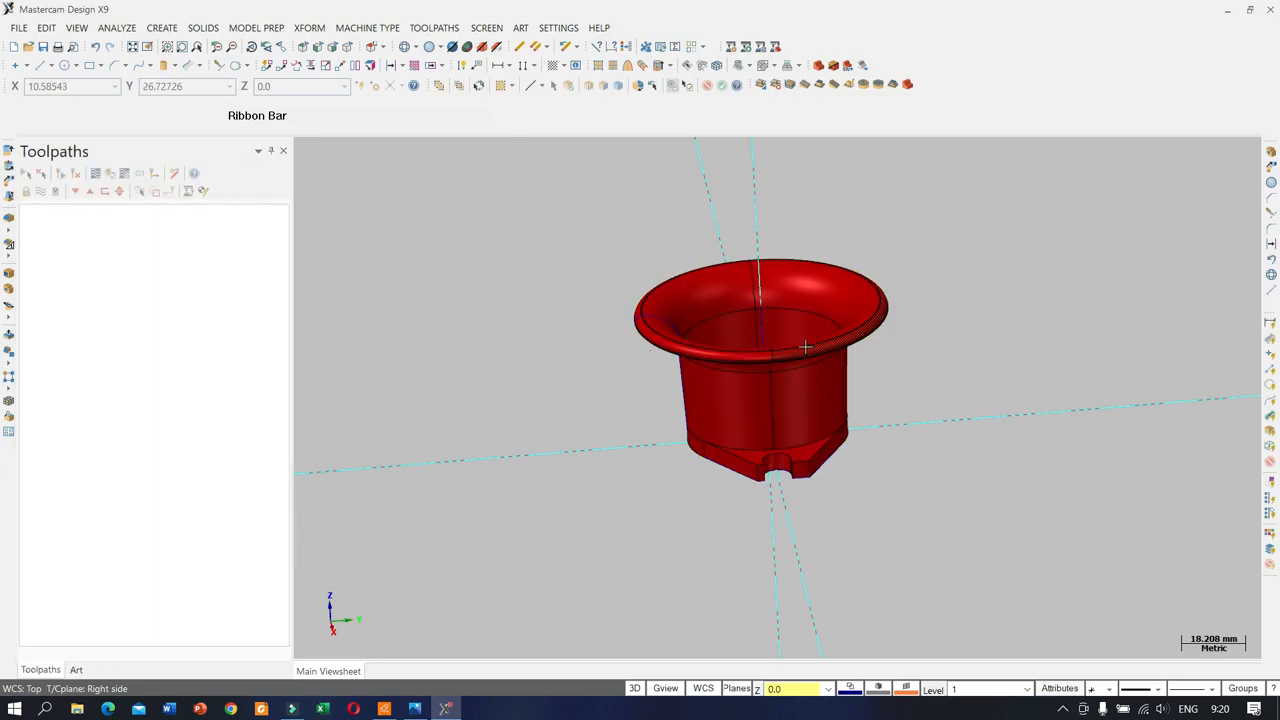
Step: Simplify the entire joined solid body to remove its redundant faces and edges
click(276, 30)
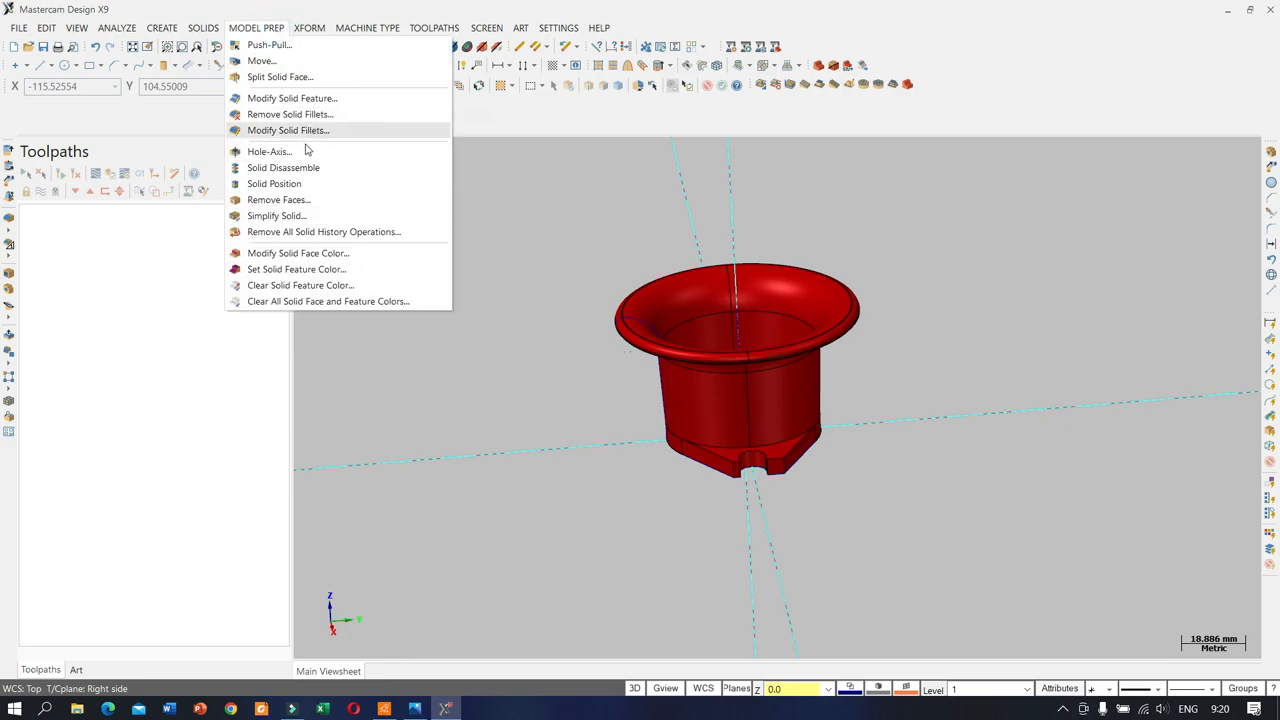
click(278, 216)
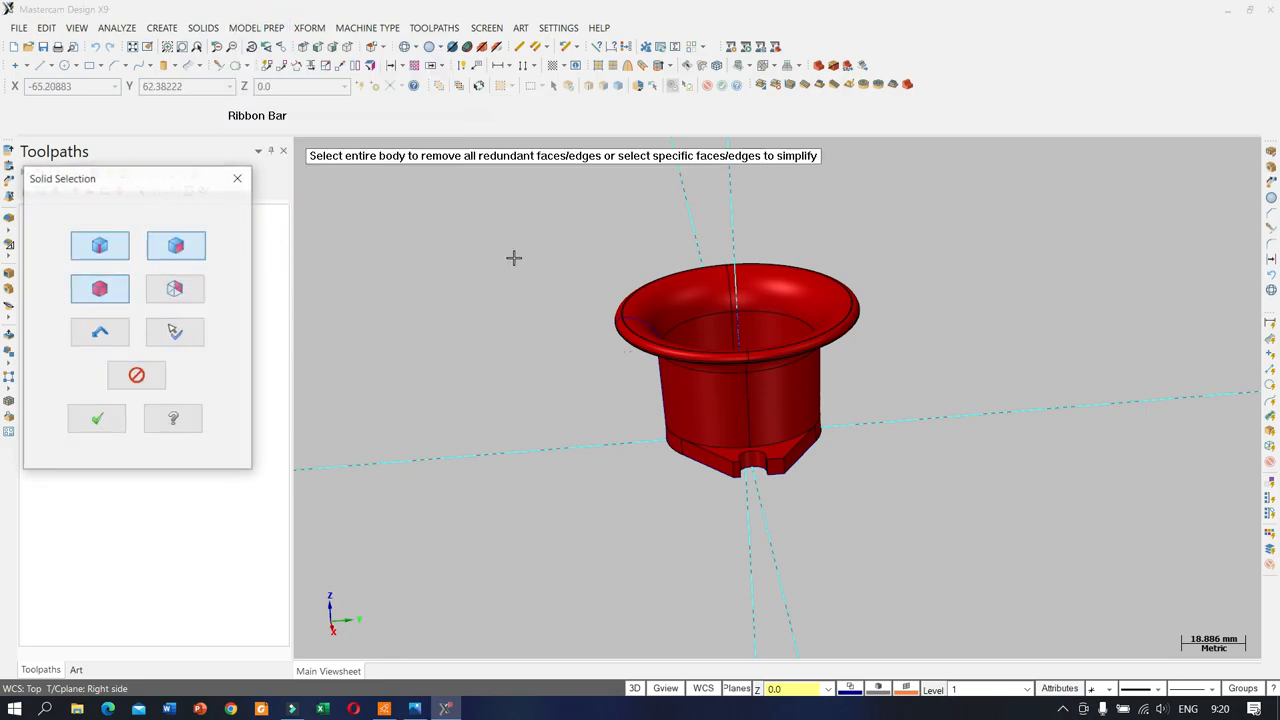
click(162, 250)
click(88, 242)
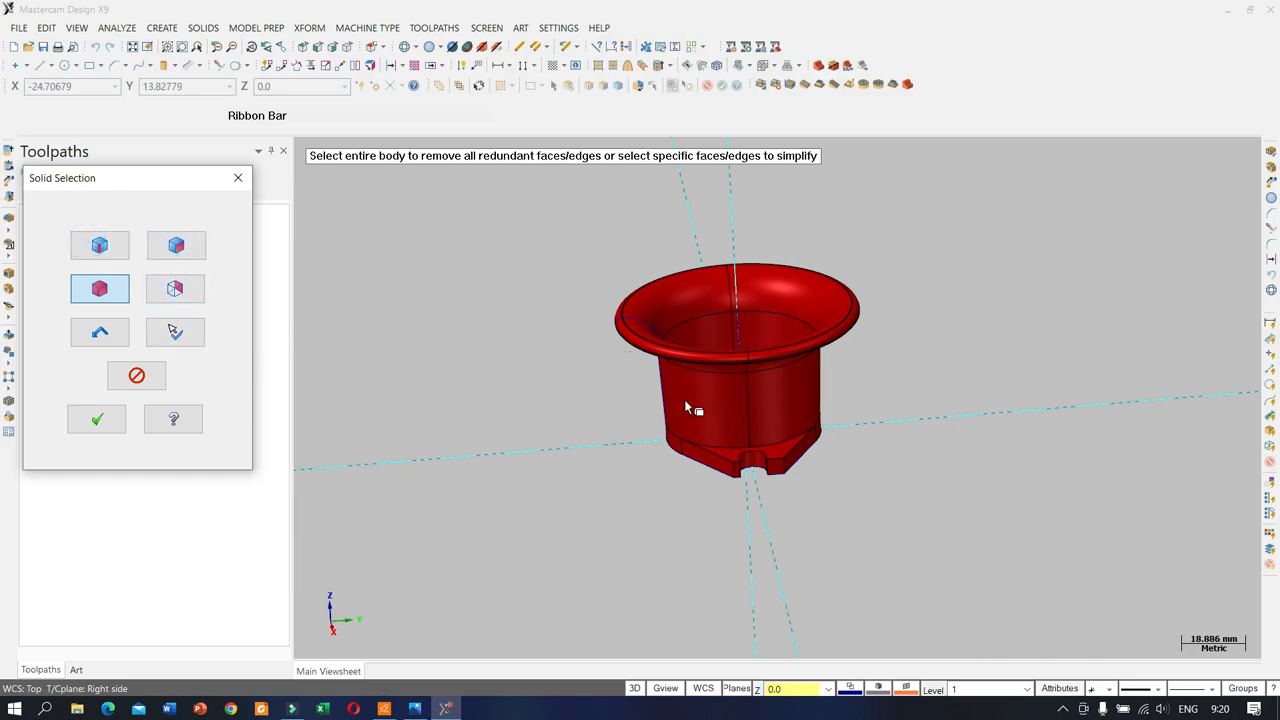
click(716, 412)
click(100, 418)
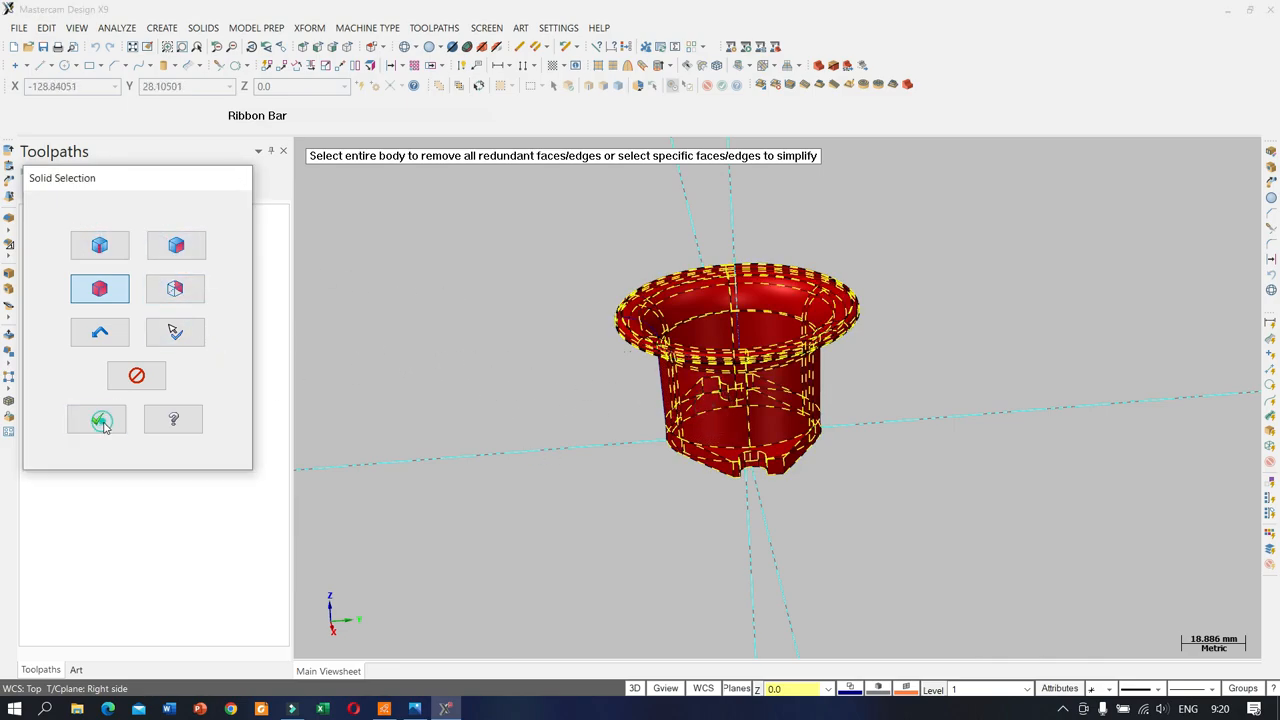
click(380, 318)
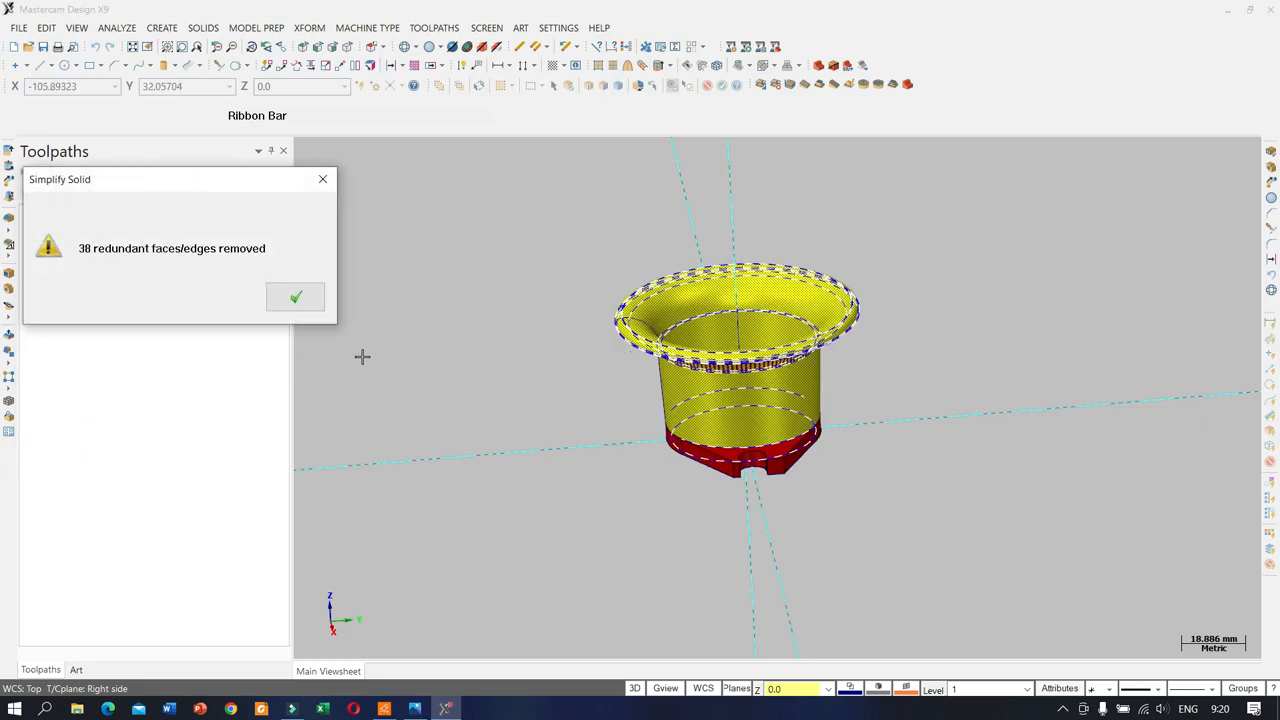
click(296, 300)
Step: Move the solid to level 2 and name that level "solid"
click(742, 403)
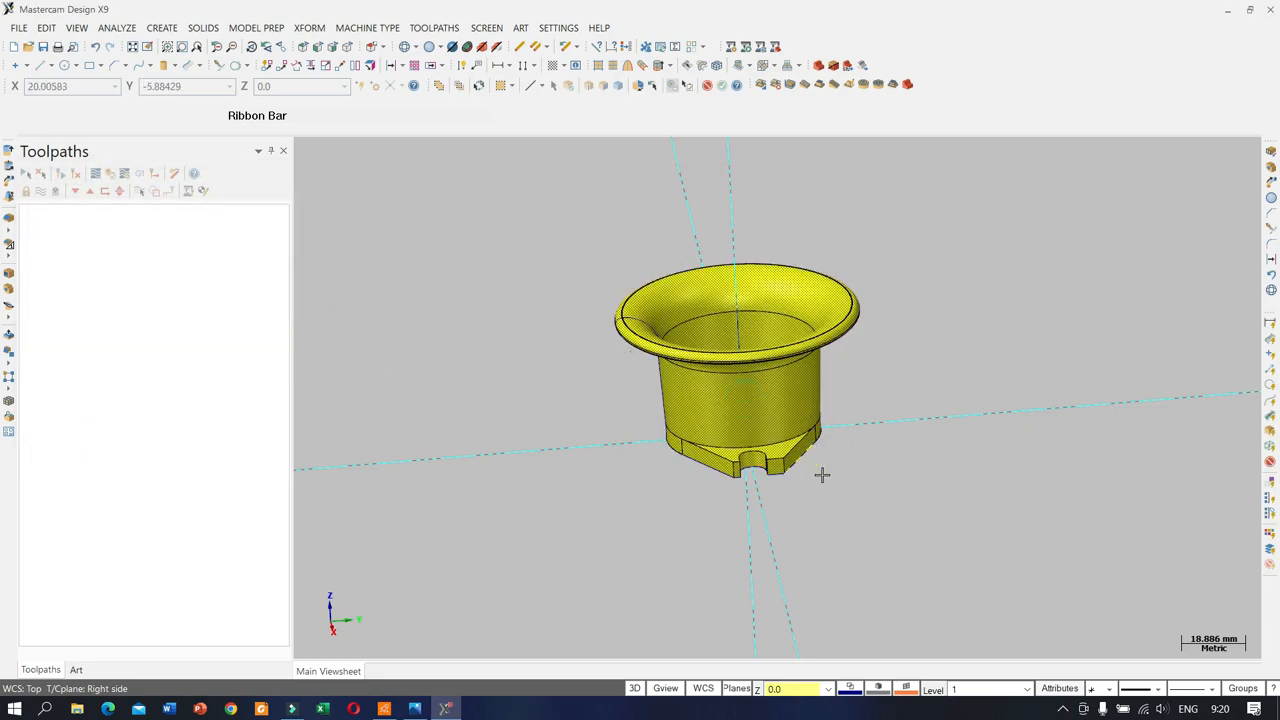
click(940, 690)
click(912, 526)
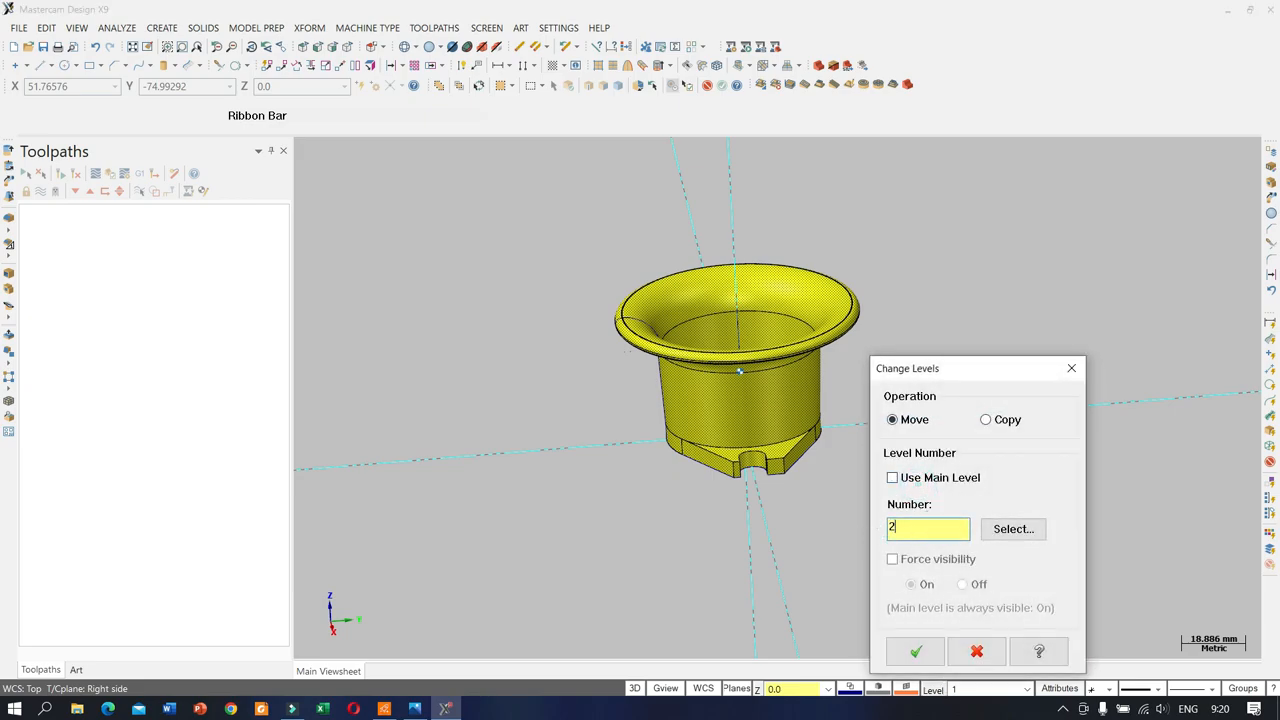
click(1027, 536)
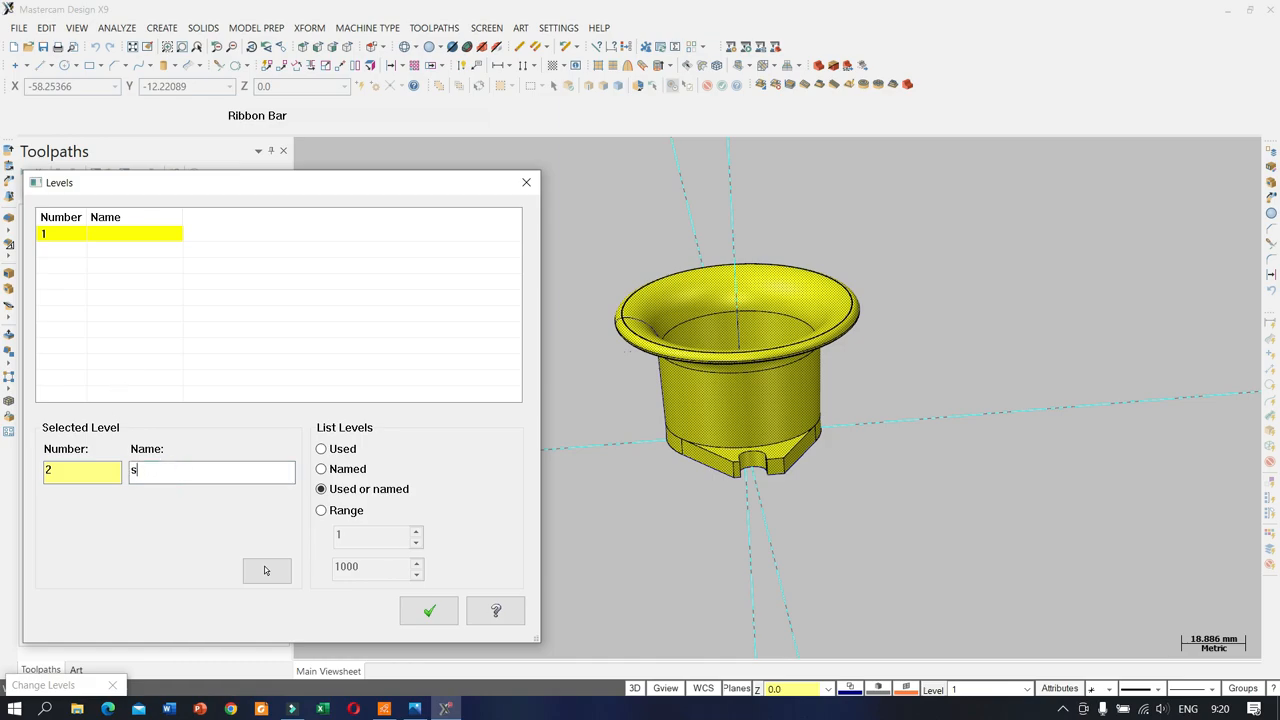
click(429, 610)
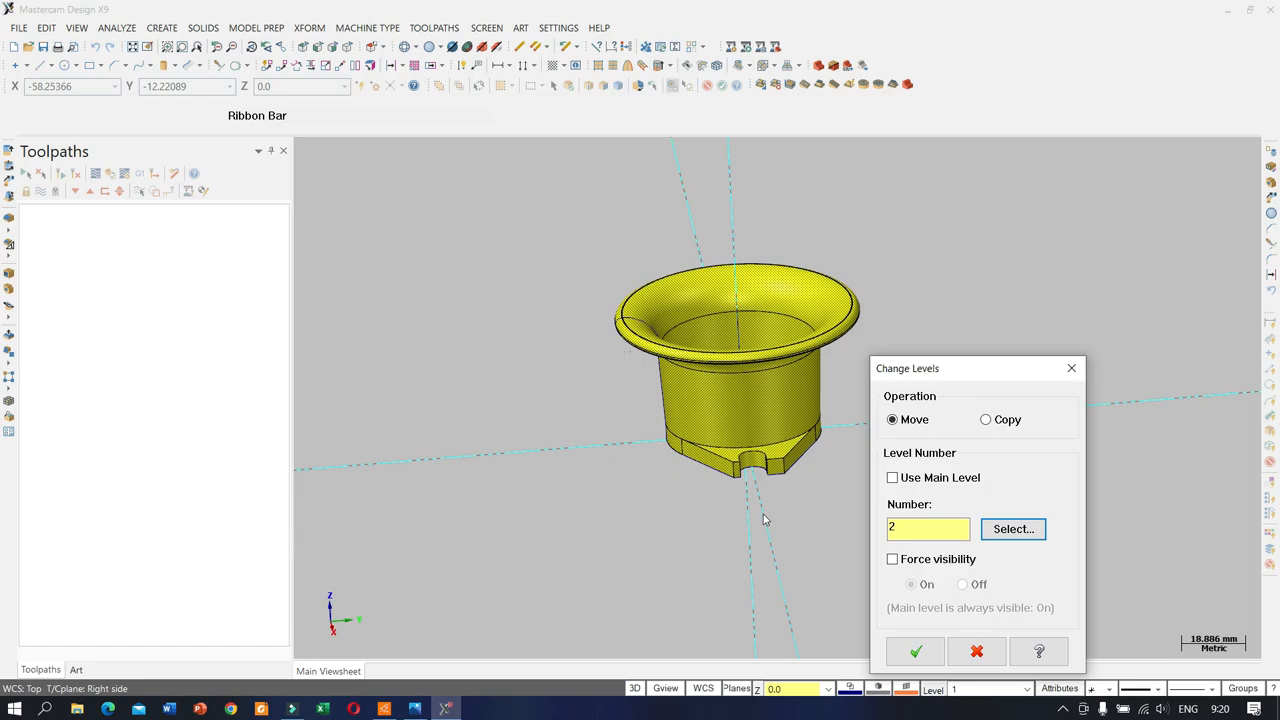
click(916, 651)
Step: Turn off permanent visibility of the main level, hide level 1 and make level 2 "solid" the main level
click(927, 693)
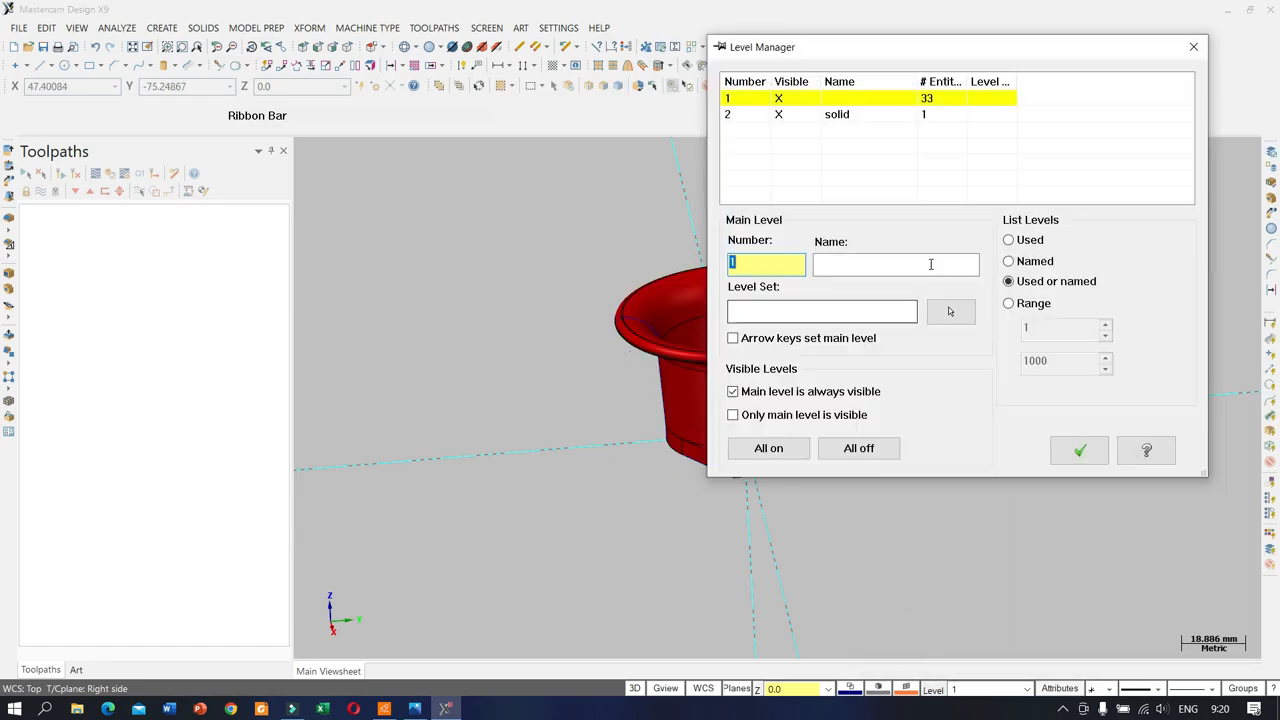
click(793, 387)
click(779, 100)
click(763, 115)
click(763, 115)
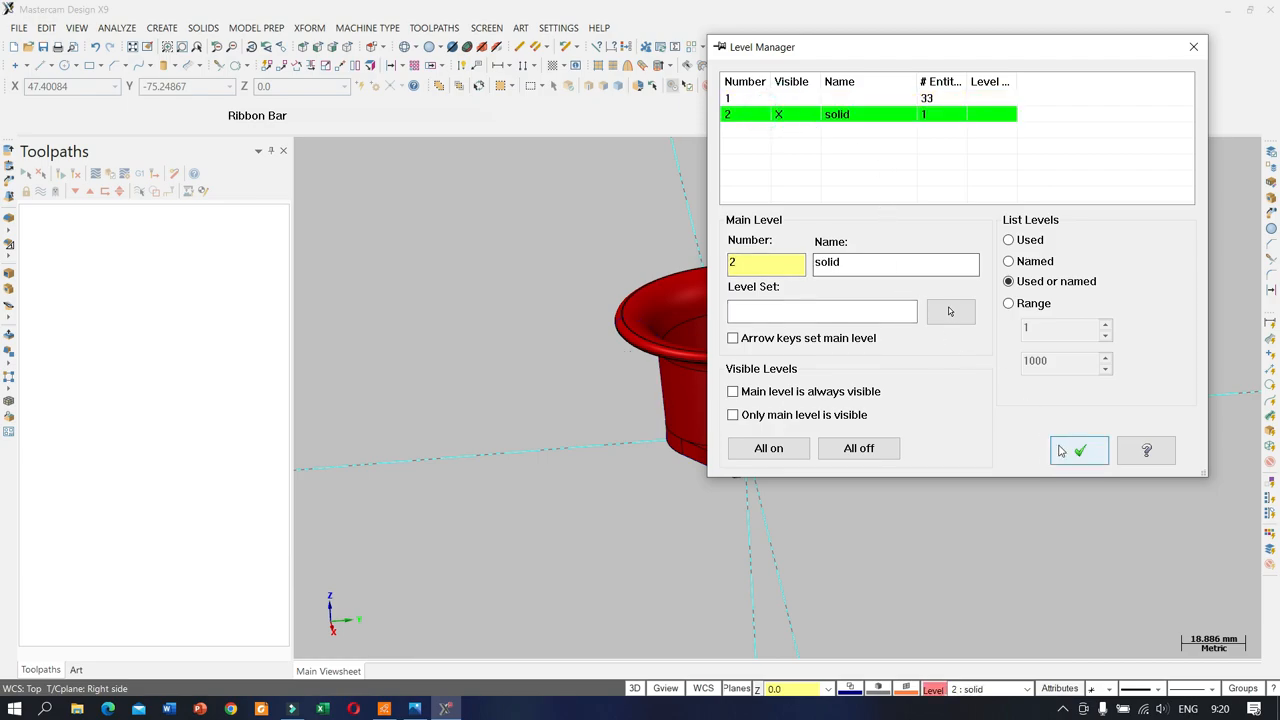
click(1072, 450)
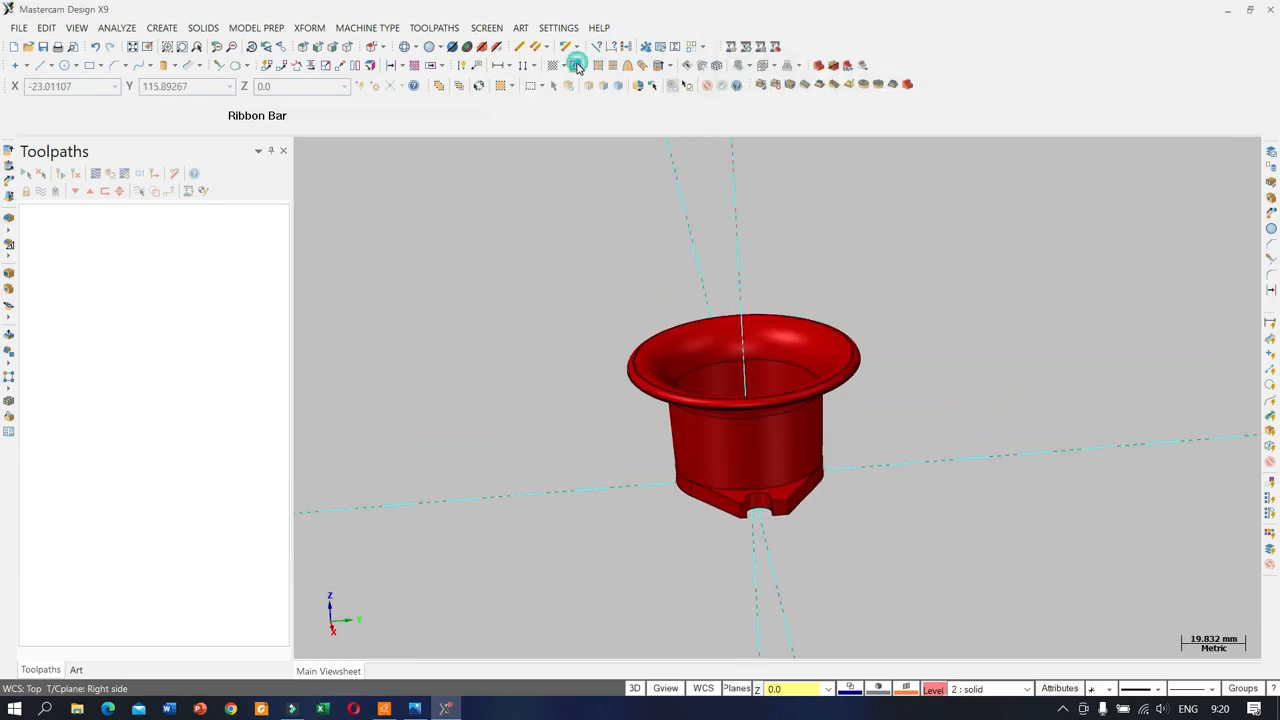
Step: Hide the dashed coordinate axes around the solid
click(577, 66)
scroll(768, 318, up, 4)
scroll(740, 245, down, 3)
middle_drag(843, 437, 536, 269)
Step: Choose blue, color 9, as the shading color for the solid in the shade settings
click(444, 48)
click(468, 96)
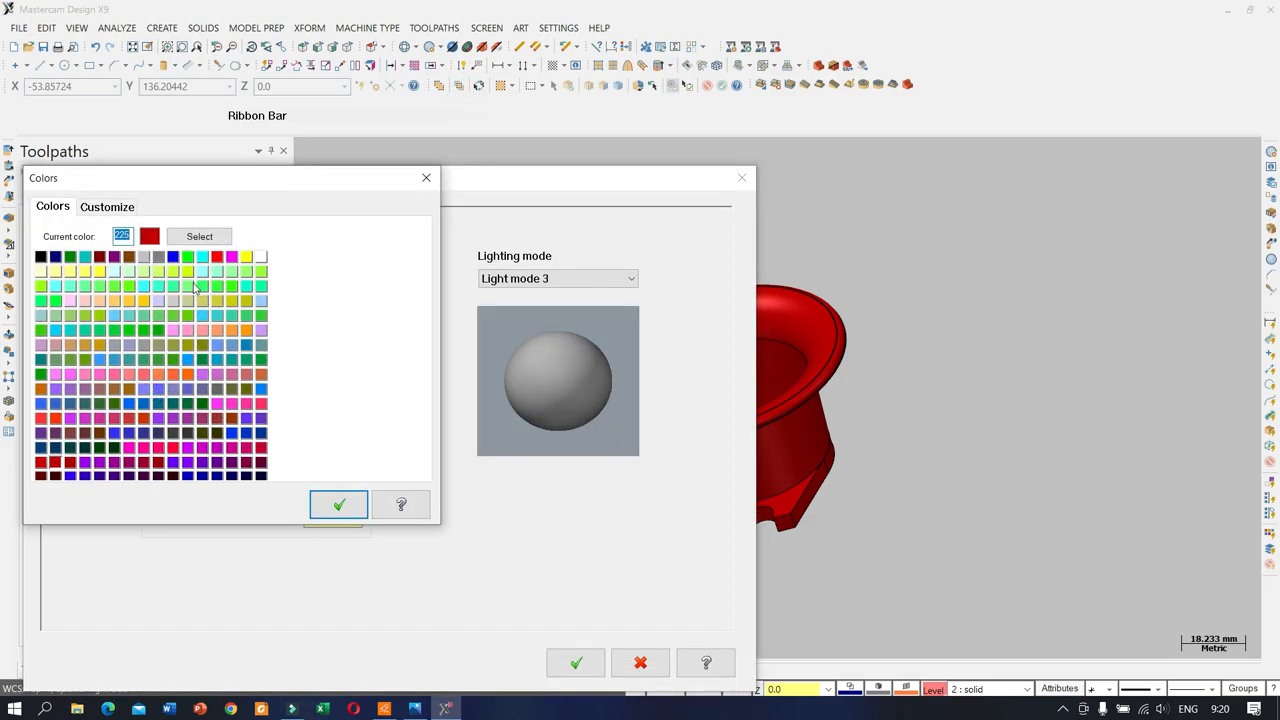
click(201, 258)
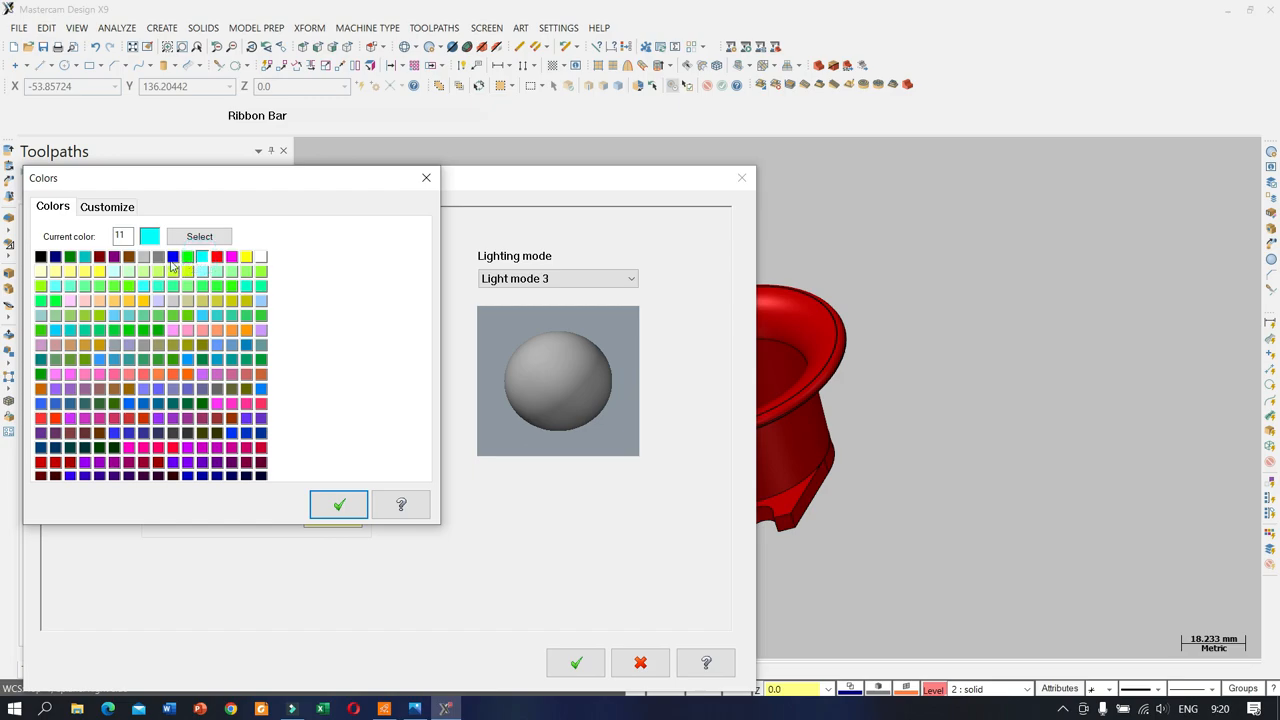
click(173, 257)
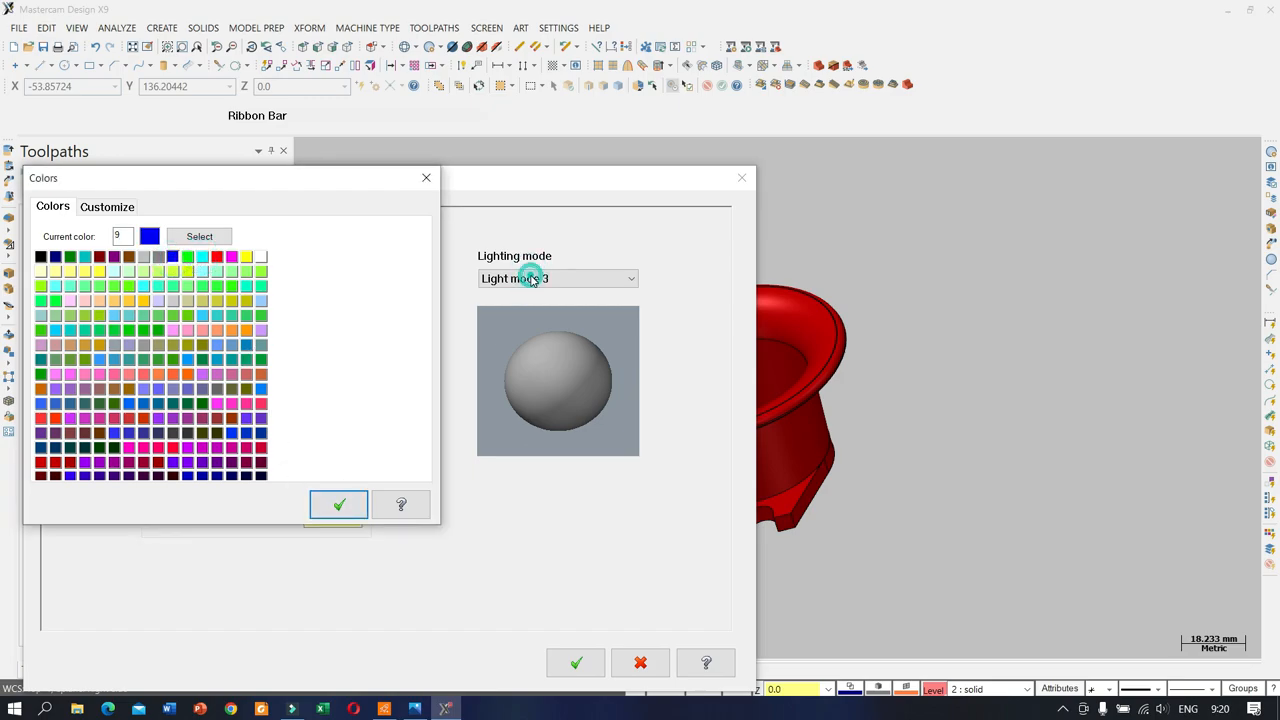
click(330, 506)
Step: Set the lighting mode to Light mode 2 and apply the shade settings to the solid
click(551, 278)
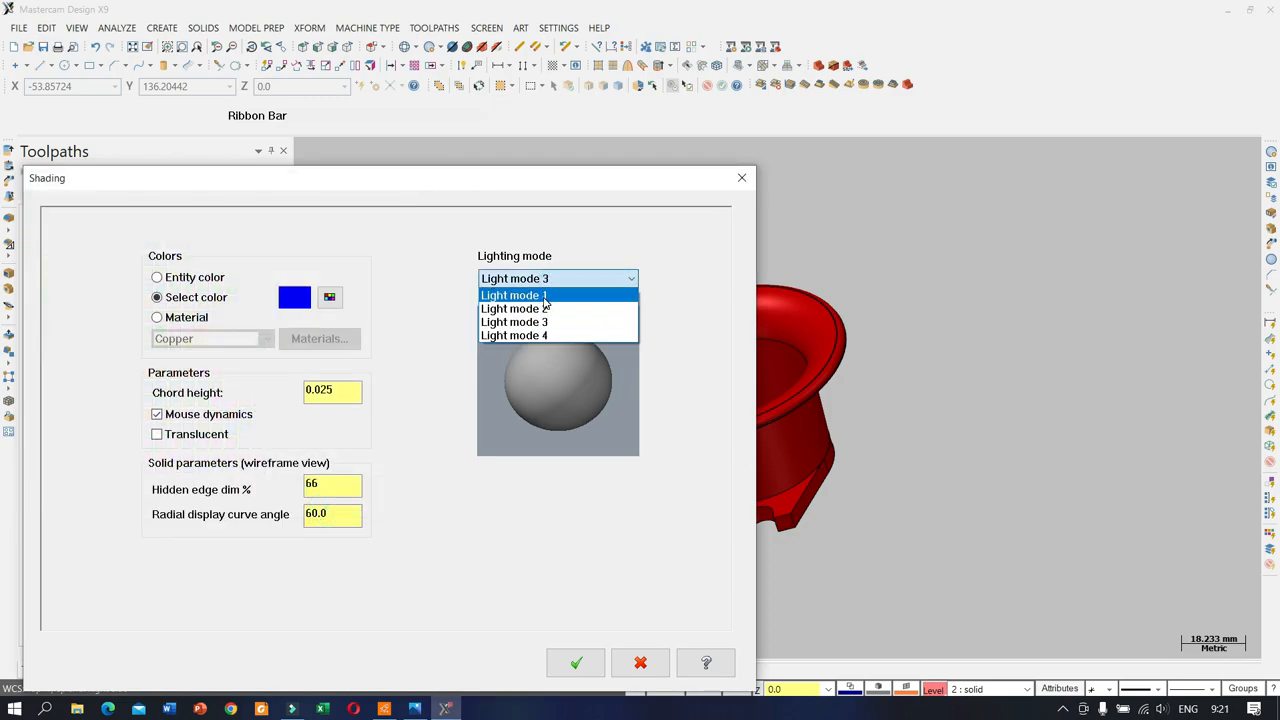
click(562, 300)
click(583, 275)
click(547, 310)
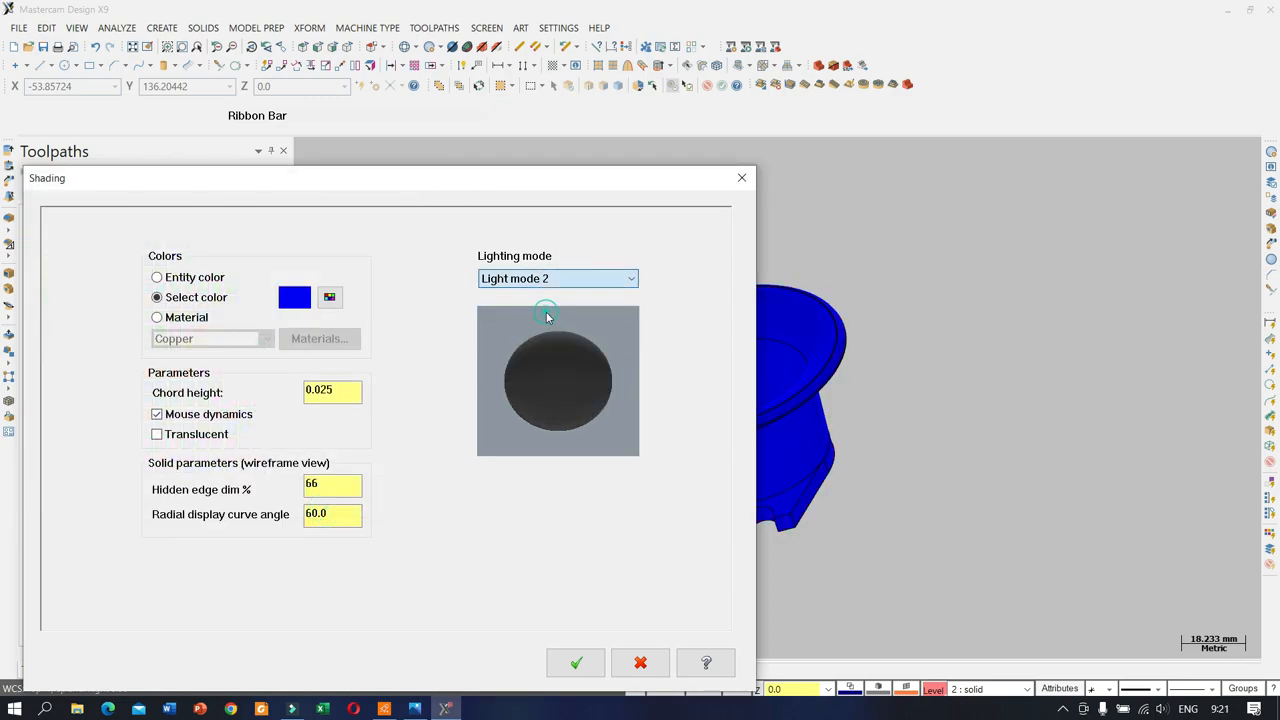
click(576, 663)
mouse_move(835, 423)
middle_down()
mouse_move(766, 466)
mouse_move(914, 329)
mouse_move(927, 280)
mouse_move(843, 462)
mouse_move(820, 455)
middle_up()
Step: Change the solid's shading color to orange-red, color 177, and apply it
click(439, 50)
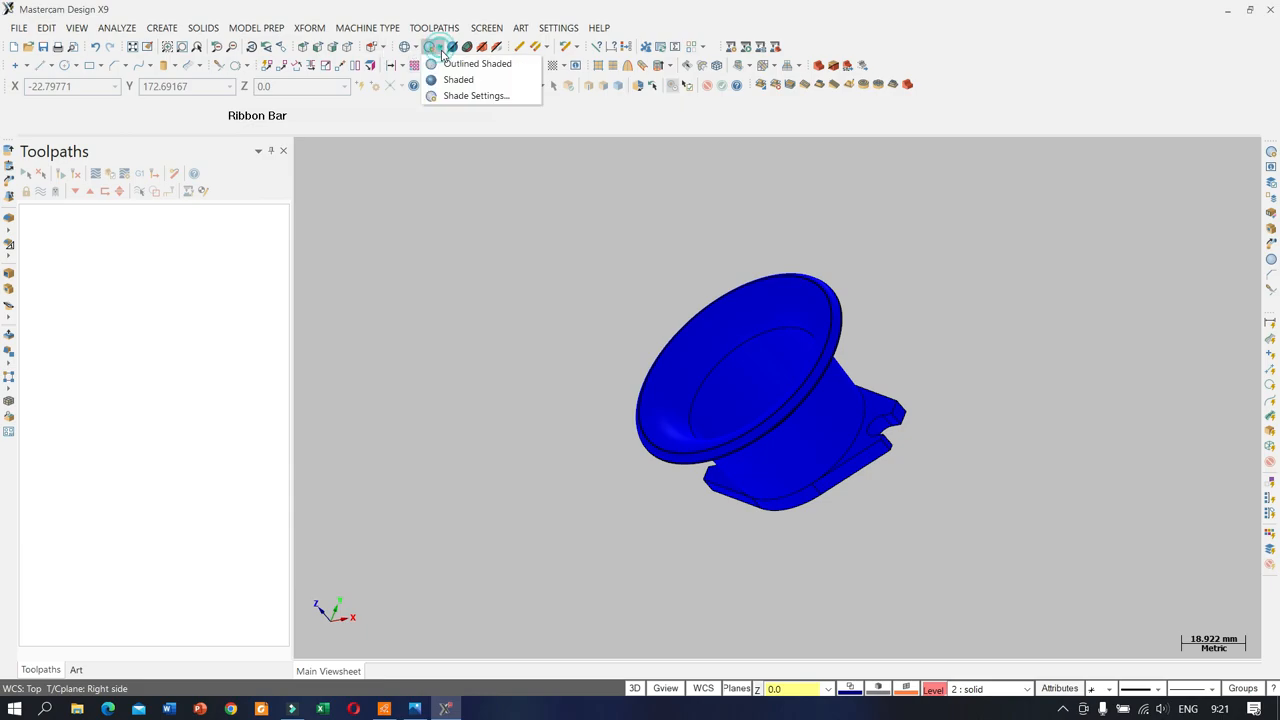
click(448, 94)
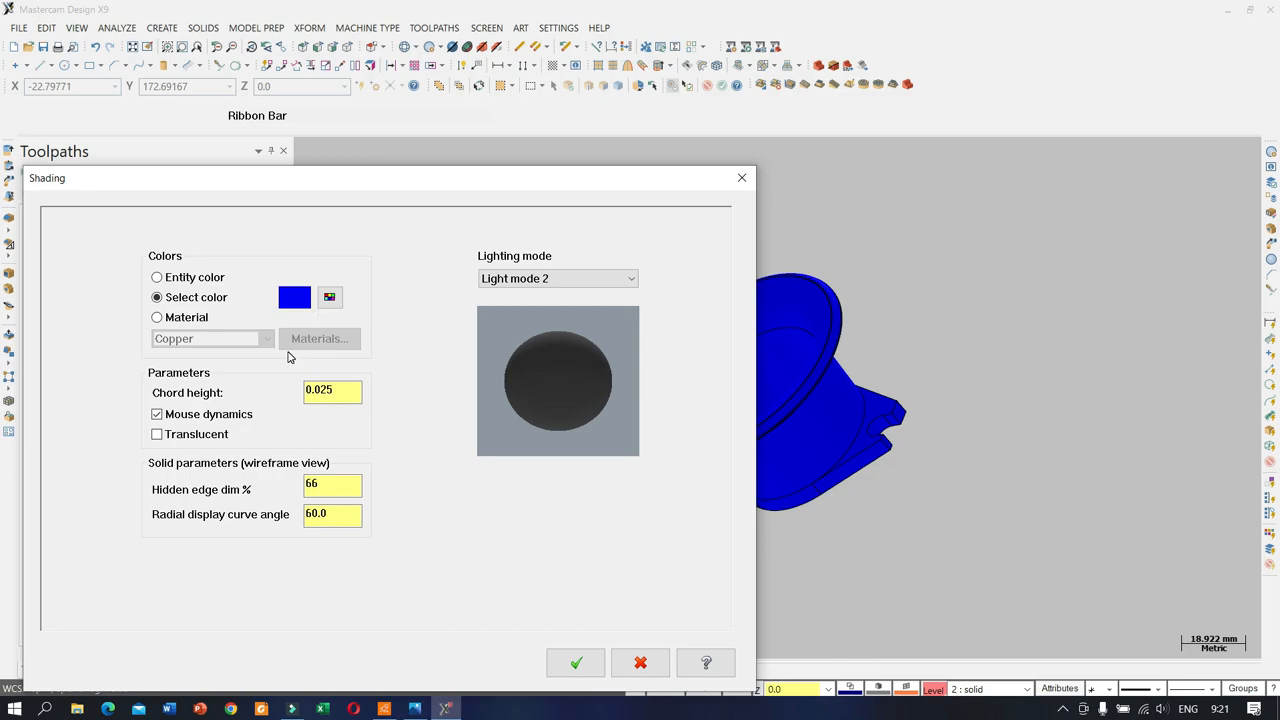
click(332, 298)
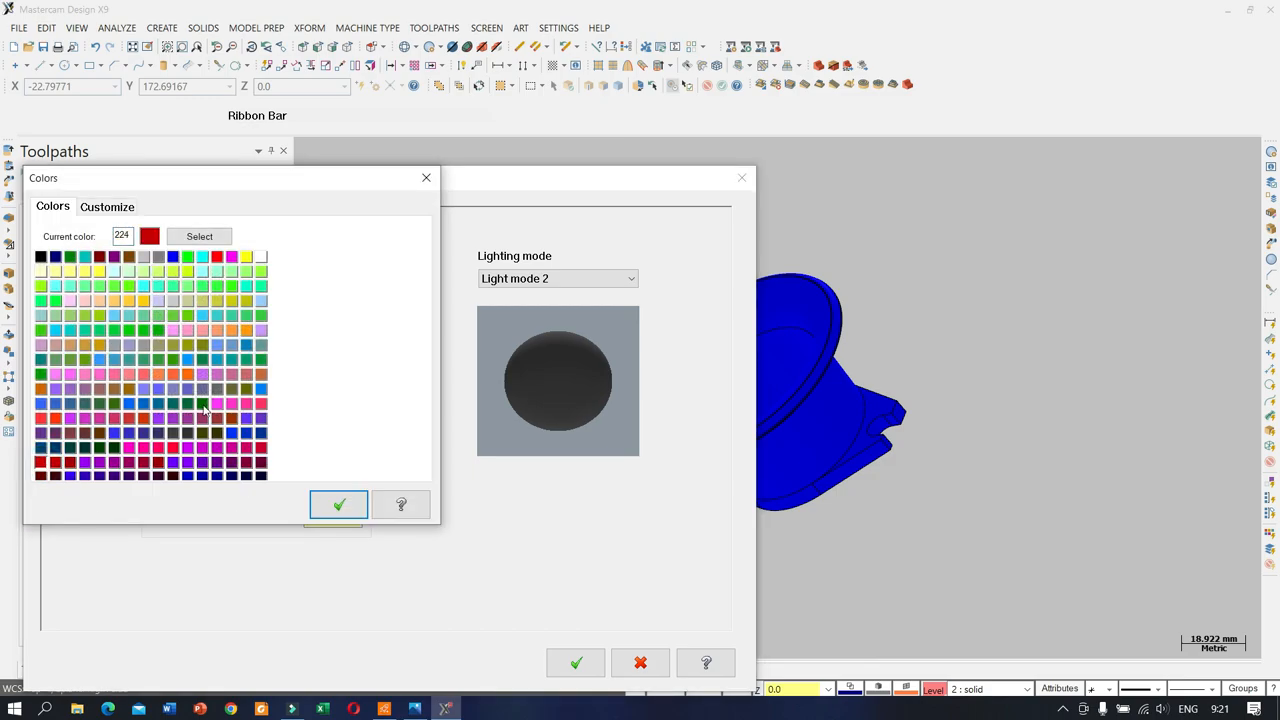
click(57, 464)
click(41, 462)
click(337, 506)
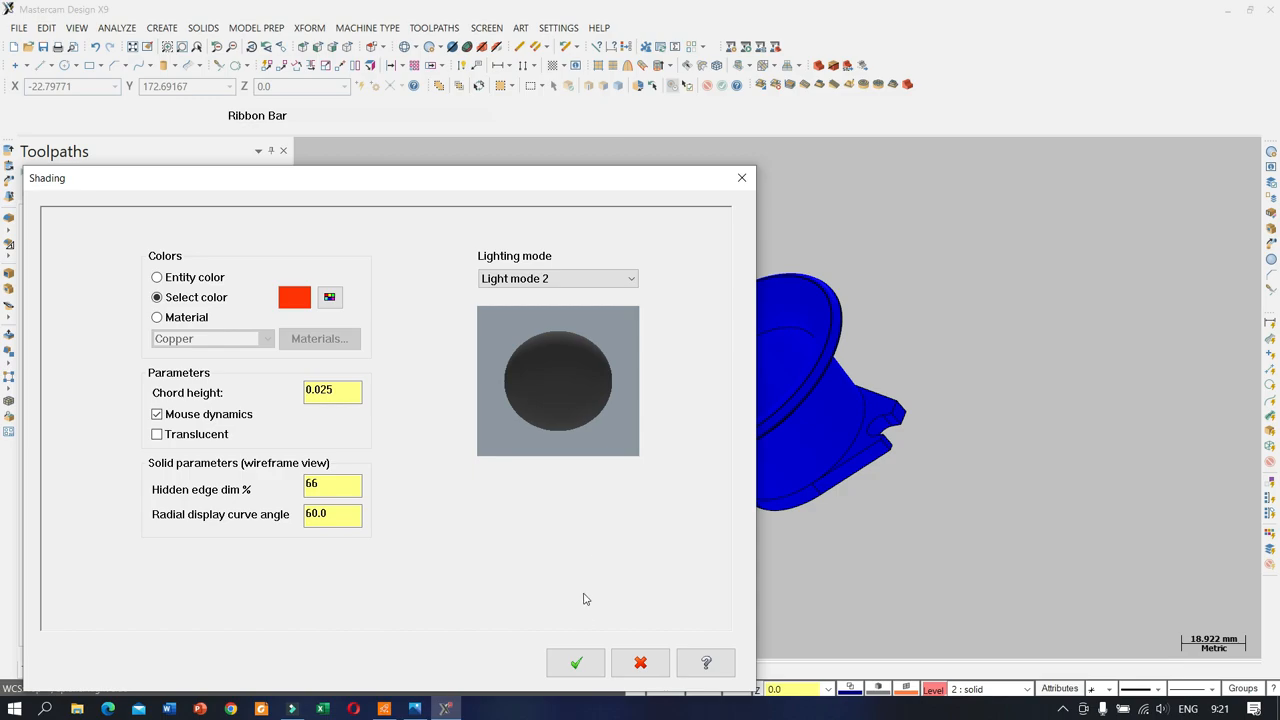
click(581, 665)
scroll(714, 462, down, 3)
scroll(708, 500, up, 3)
mouse_move(706, 518)
middle_down()
mouse_move(739, 360)
mouse_move(843, 229)
mouse_move(820, 194)
mouse_move(609, 334)
mouse_move(648, 434)
mouse_move(612, 387)
middle_up()
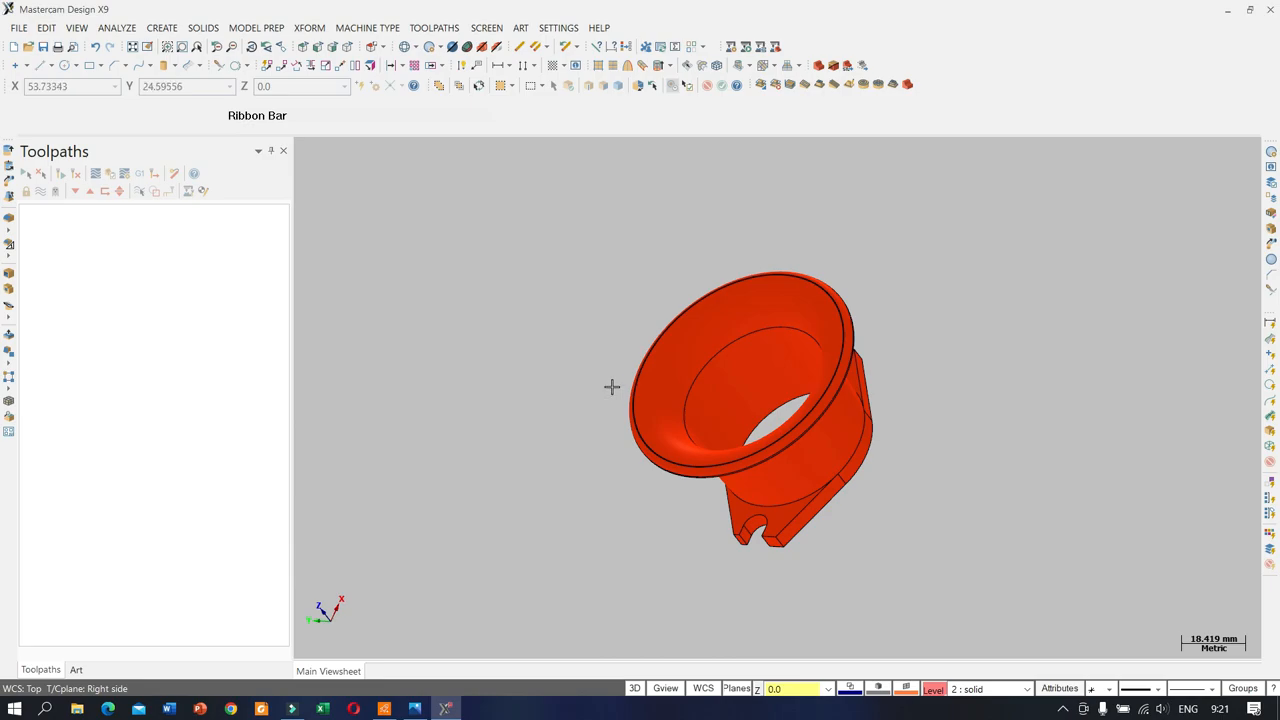
Step: Change the solid's shading color to dark red, color 224, and apply it
click(440, 50)
click(455, 98)
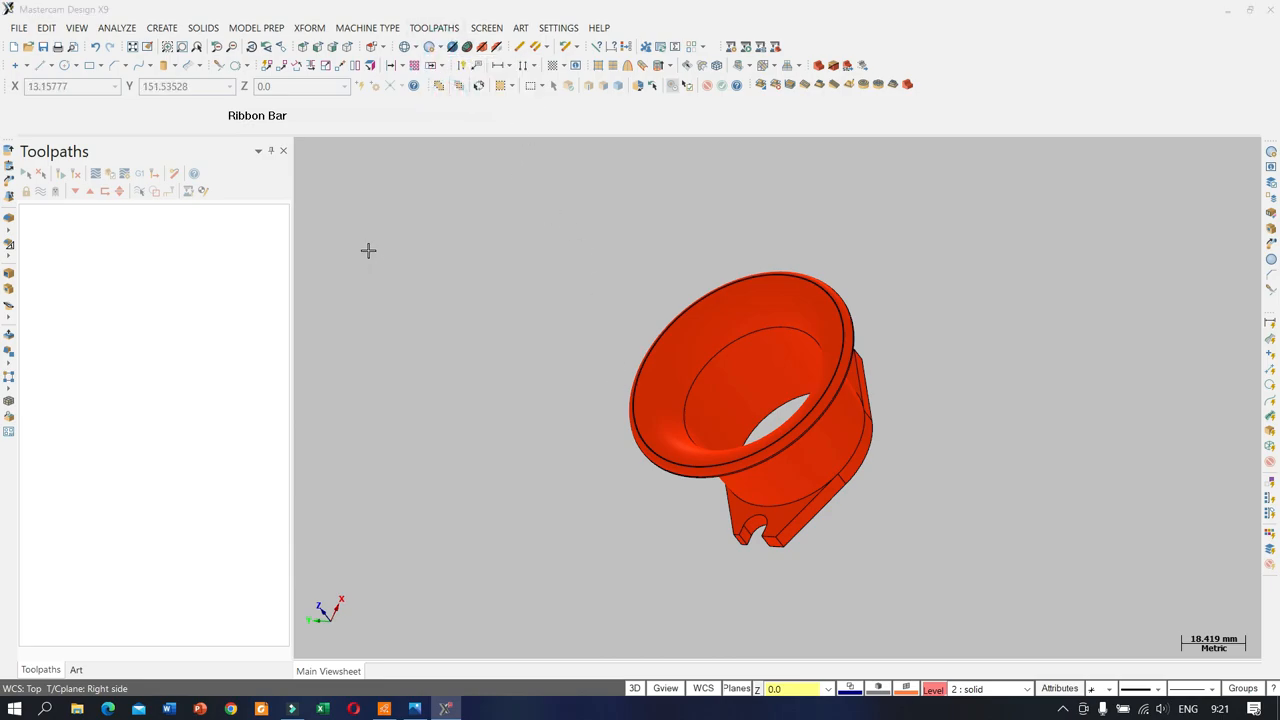
click(328, 297)
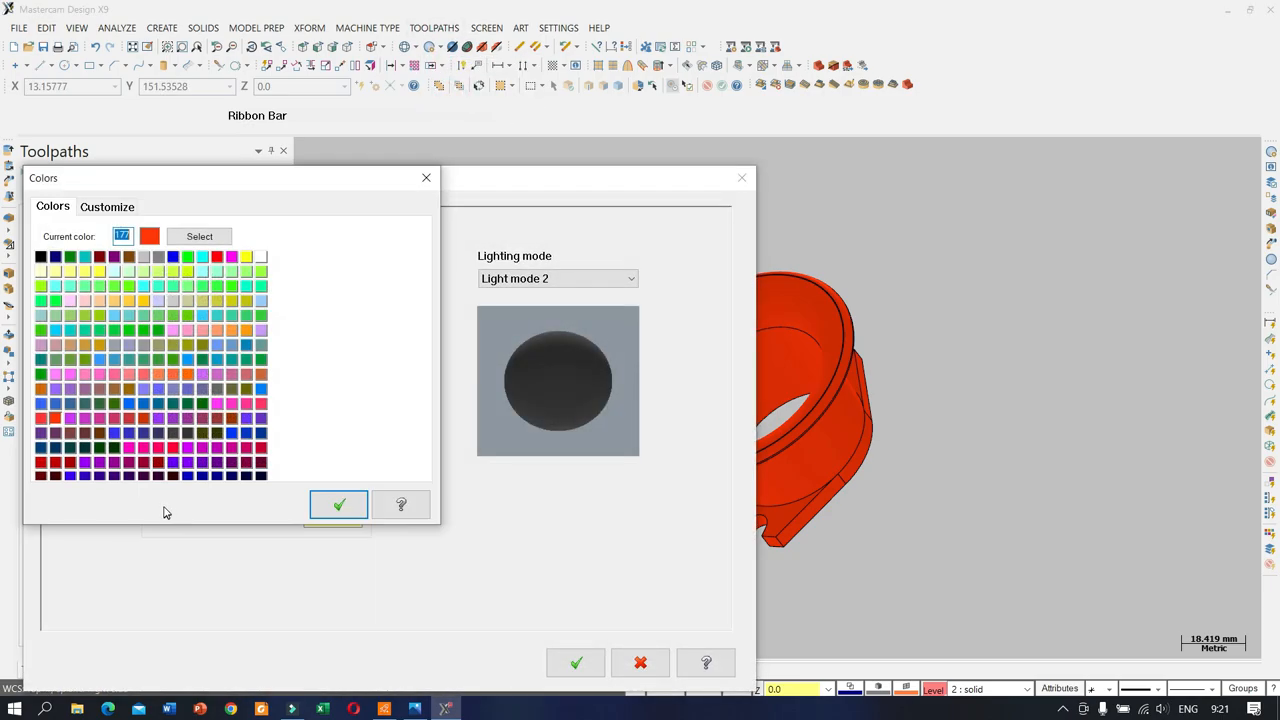
click(41, 464)
click(339, 504)
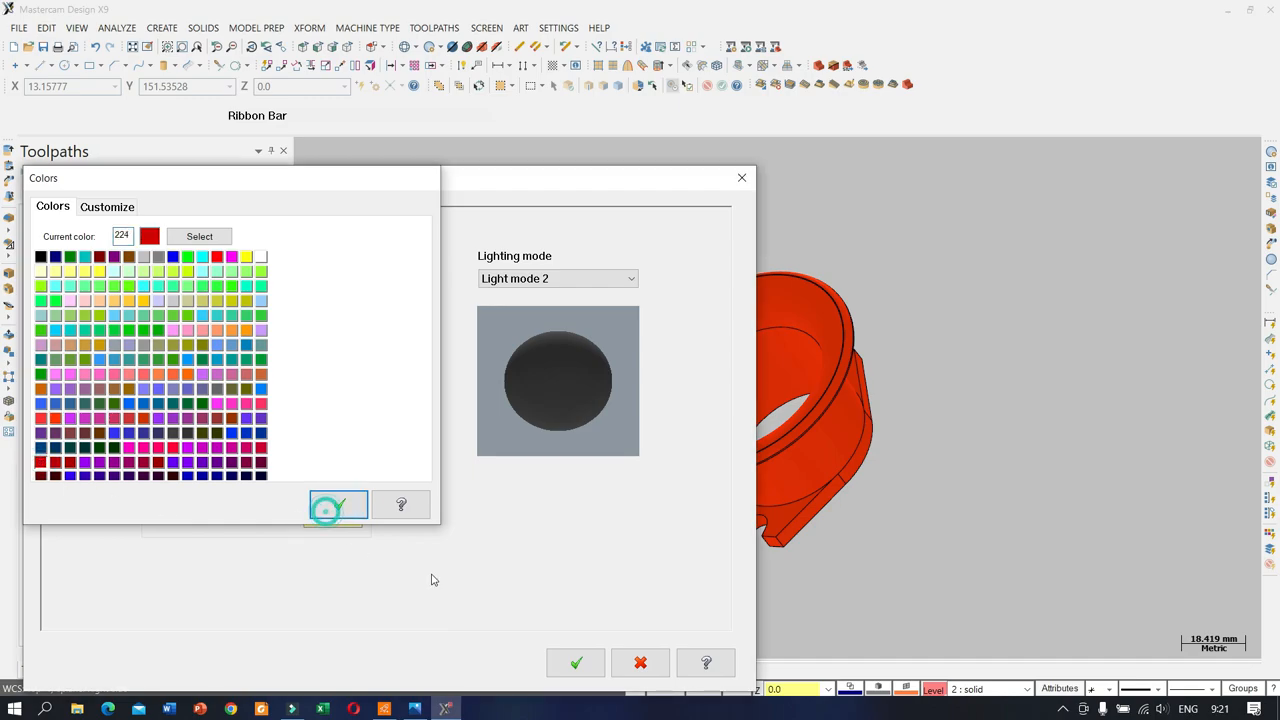
click(576, 663)
mouse_move(679, 518)
middle_down()
mouse_move(634, 480)
mouse_move(671, 537)
mouse_move(649, 420)
mouse_move(715, 429)
middle_up()
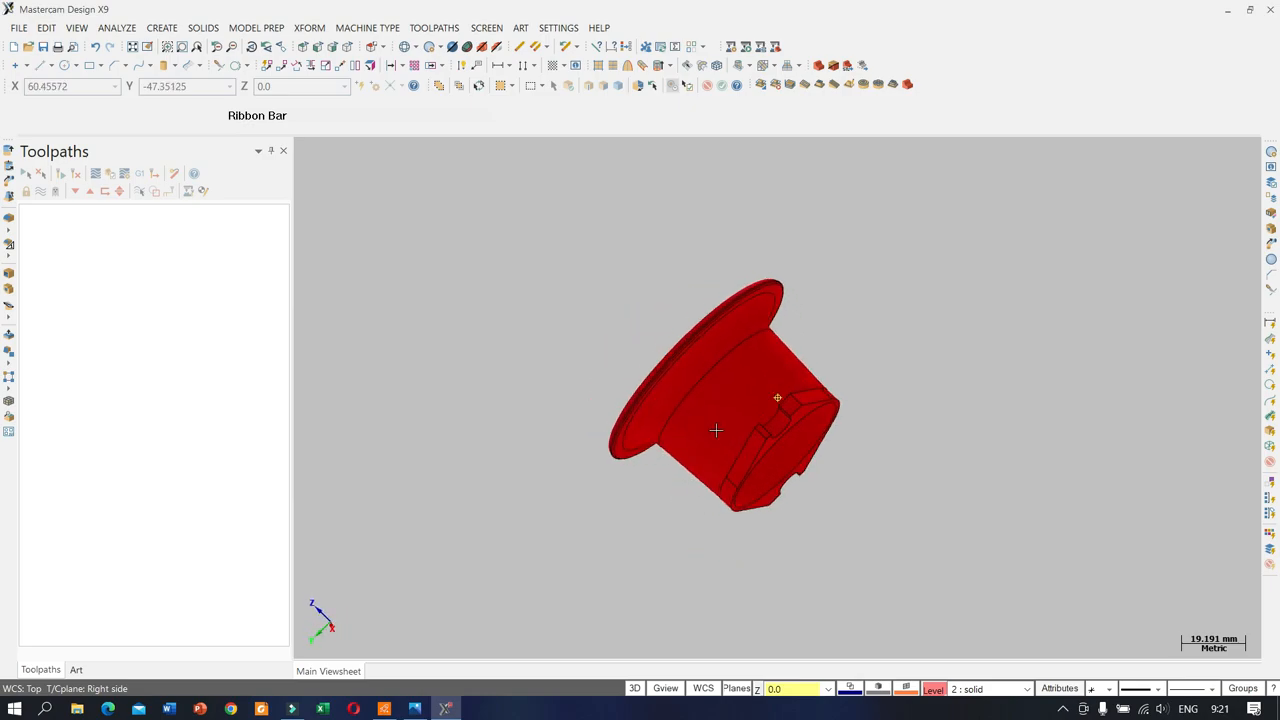
Step: Set the shading's lighting mode to Light mode 3 and apply it
click(440, 47)
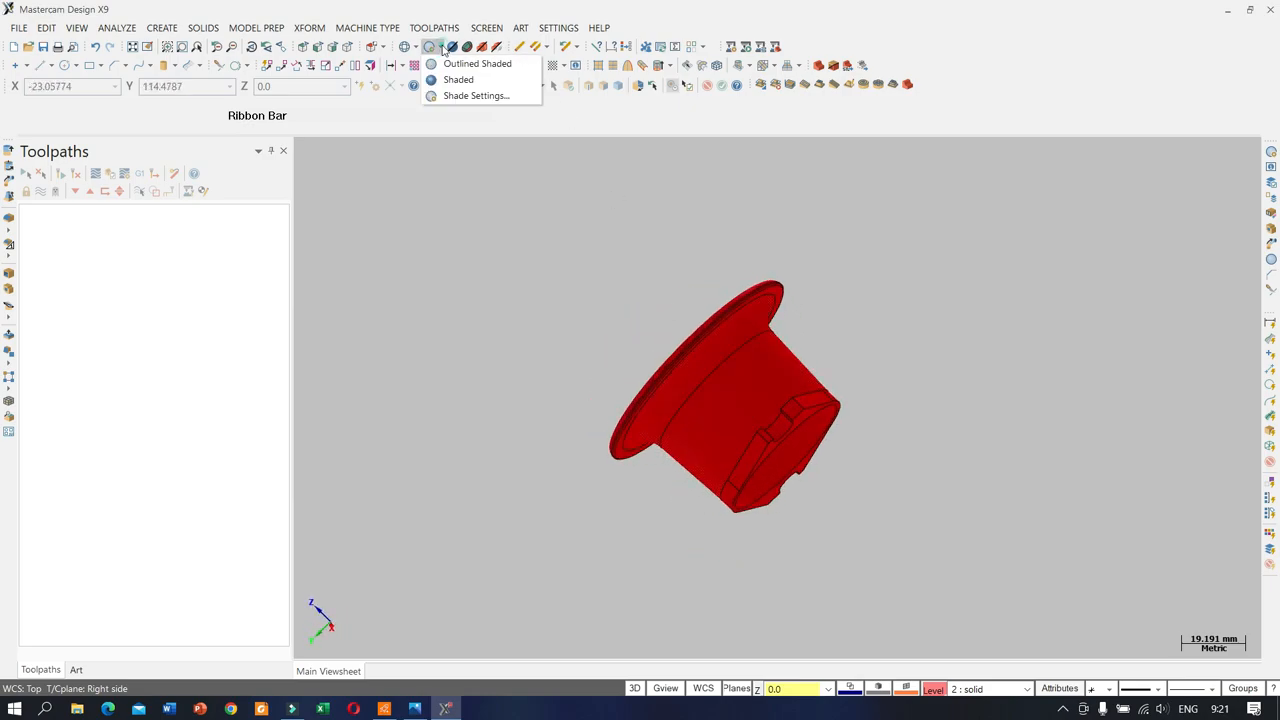
click(468, 95)
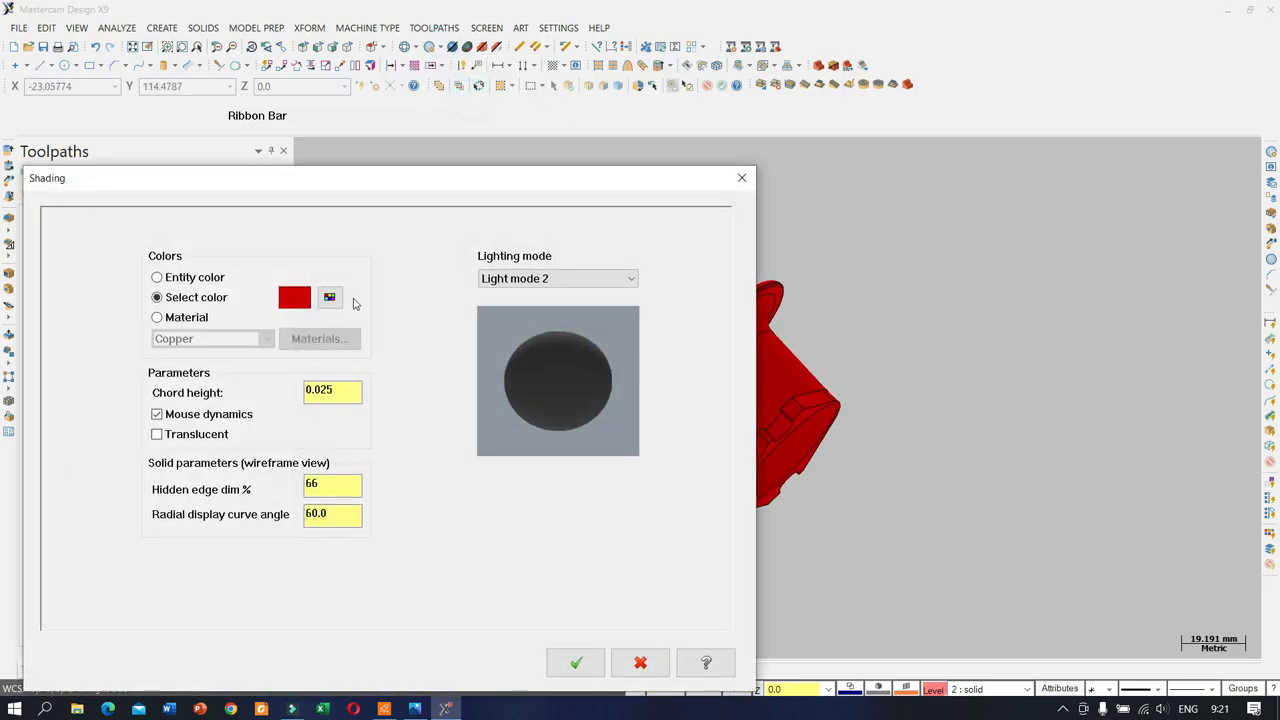
click(580, 278)
click(539, 321)
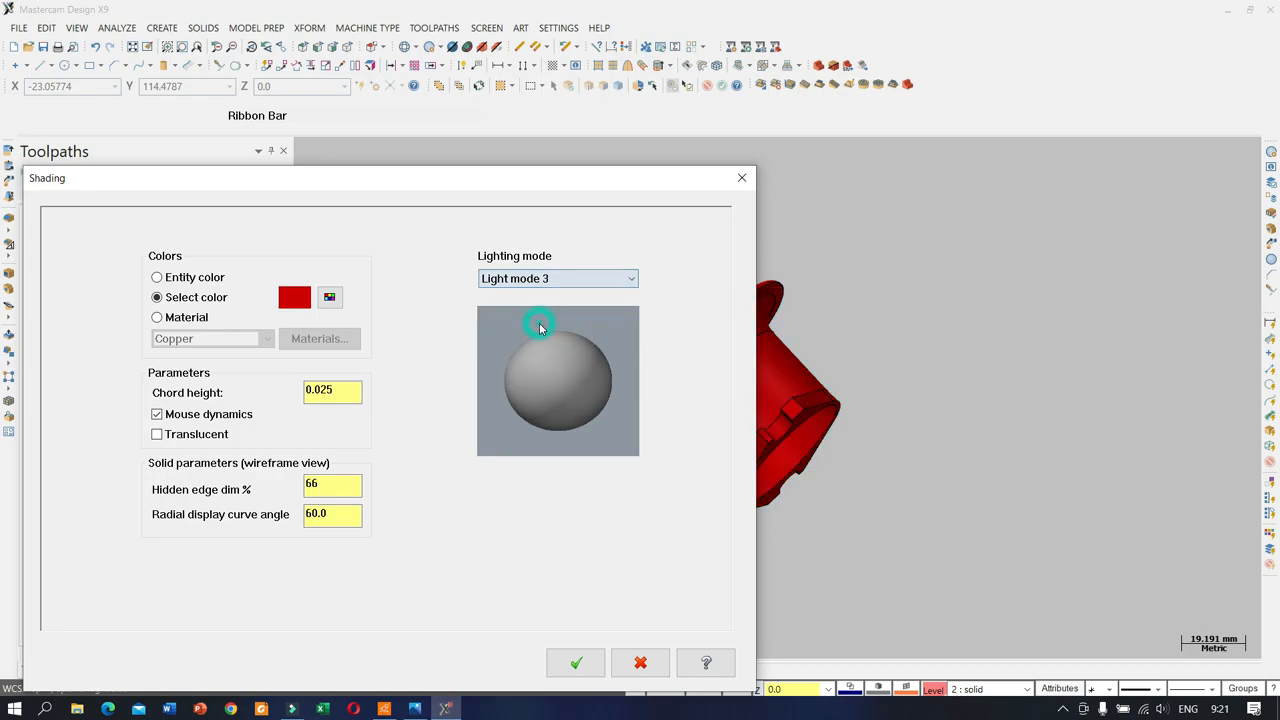
click(576, 663)
mouse_move(706, 503)
middle_down()
mouse_move(697, 462)
mouse_move(736, 530)
mouse_move(880, 429)
mouse_move(989, 409)
mouse_move(985, 427)
mouse_move(960, 406)
mouse_move(860, 409)
mouse_move(748, 497)
middle_up()
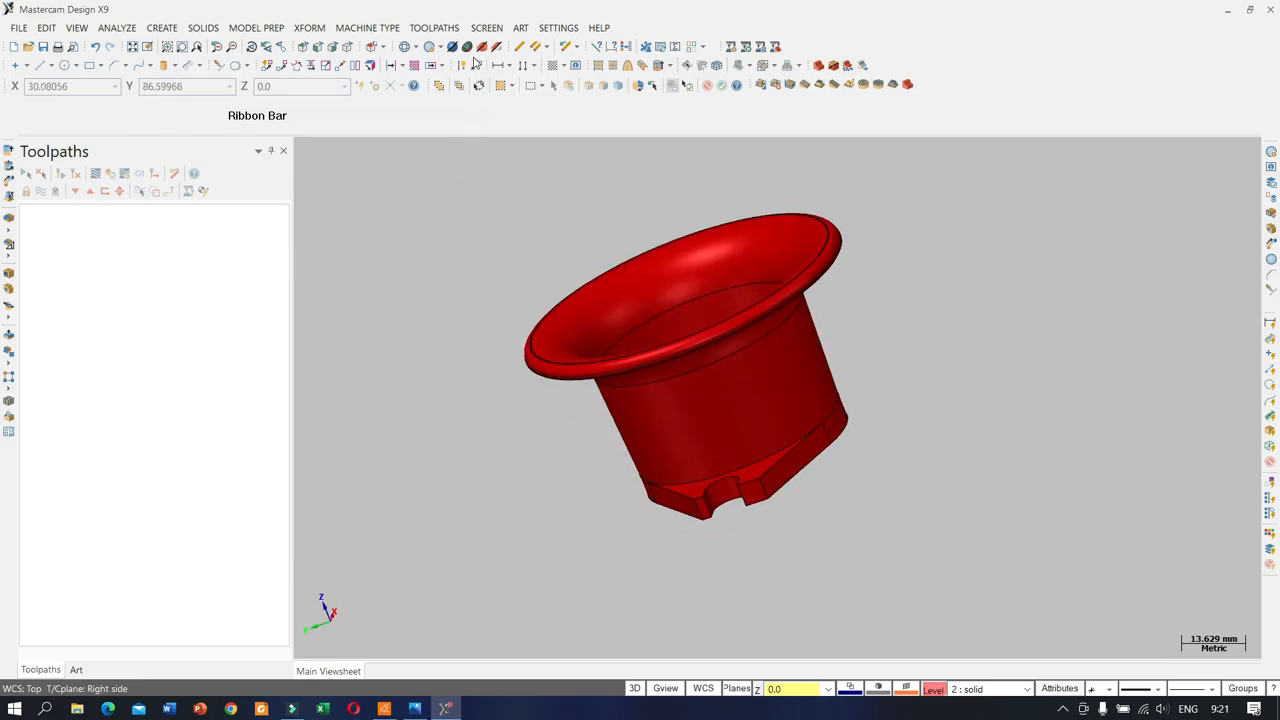
Step: Switch the solid's display to Shaded without edge outlines and inspect the finished part from several sides
click(440, 47)
click(440, 78)
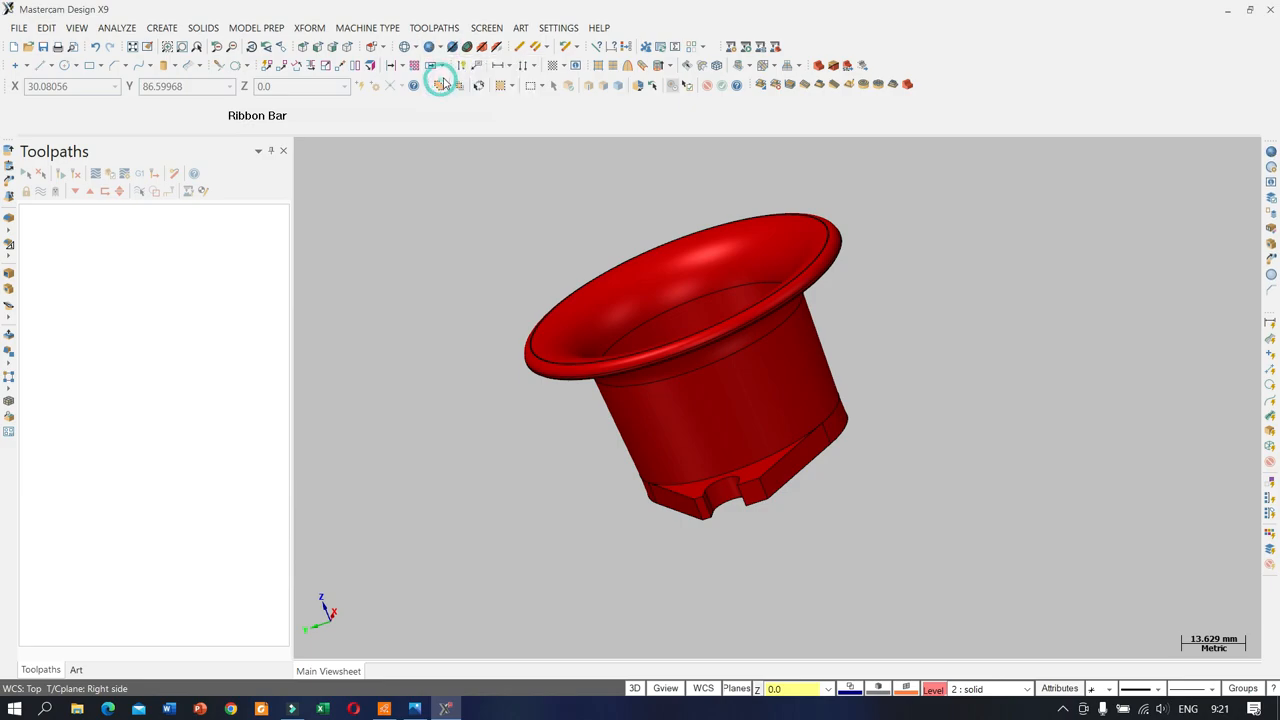
scroll(840, 423, up, 1)
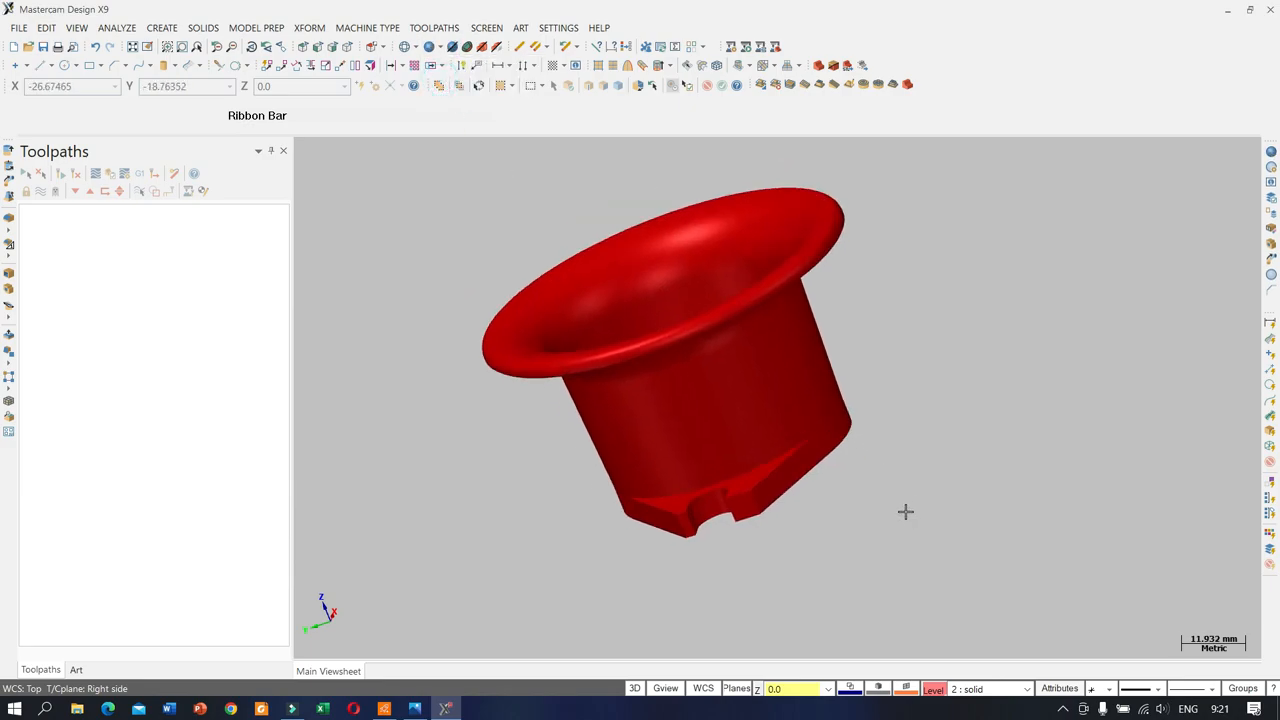
mouse_move(870, 410)
middle_down()
mouse_move(911, 349)
mouse_move(1023, 409)
mouse_move(728, 325)
mouse_move(977, 258)
middle_up()
mouse_move(650, 472)
middle_down()
mouse_move(743, 356)
mouse_move(794, 363)
mouse_move(831, 431)
mouse_move(934, 414)
mouse_move(953, 464)
mouse_move(1080, 457)
mouse_move(1146, 403)
mouse_move(820, 403)
mouse_move(601, 485)
mouse_move(449, 463)
mouse_move(529, 529)
mouse_move(583, 494)
mouse_move(866, 420)
mouse_move(603, 423)
mouse_move(658, 284)
mouse_move(531, 343)
mouse_move(907, 390)
mouse_move(641, 428)
middle_up()
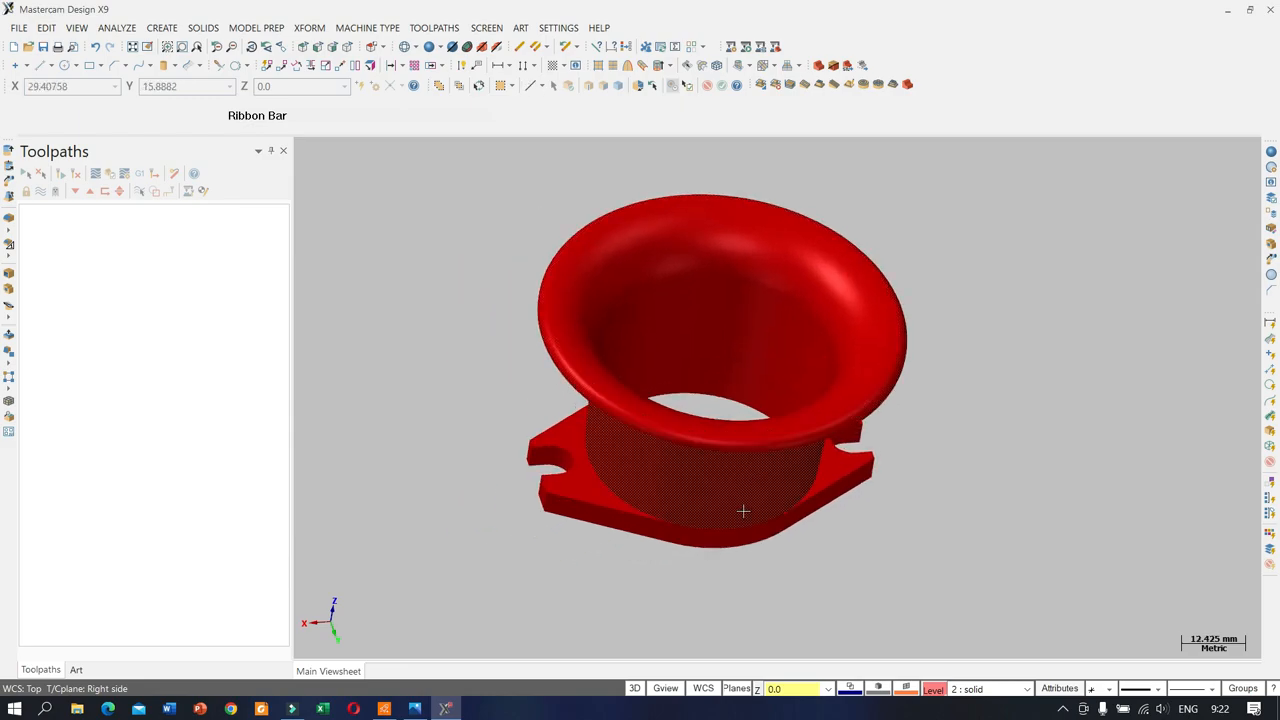
middle_drag(744, 549, 867, 483)
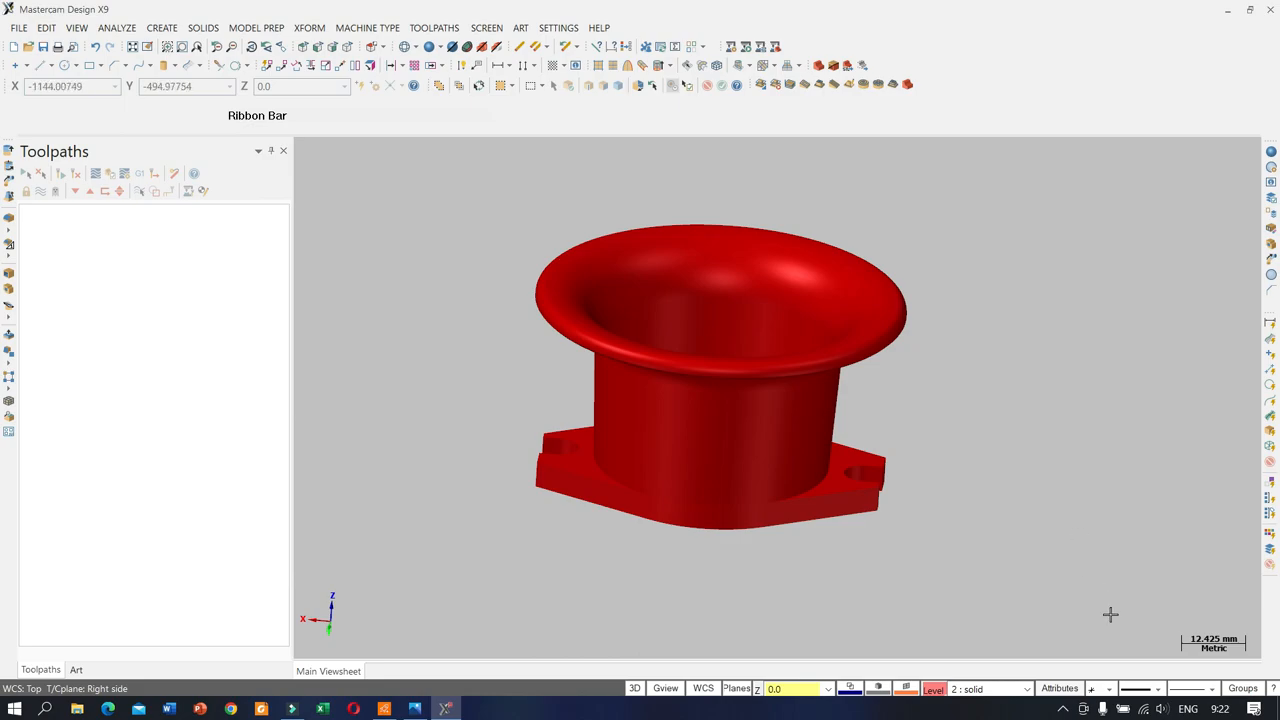
click(1063, 708)
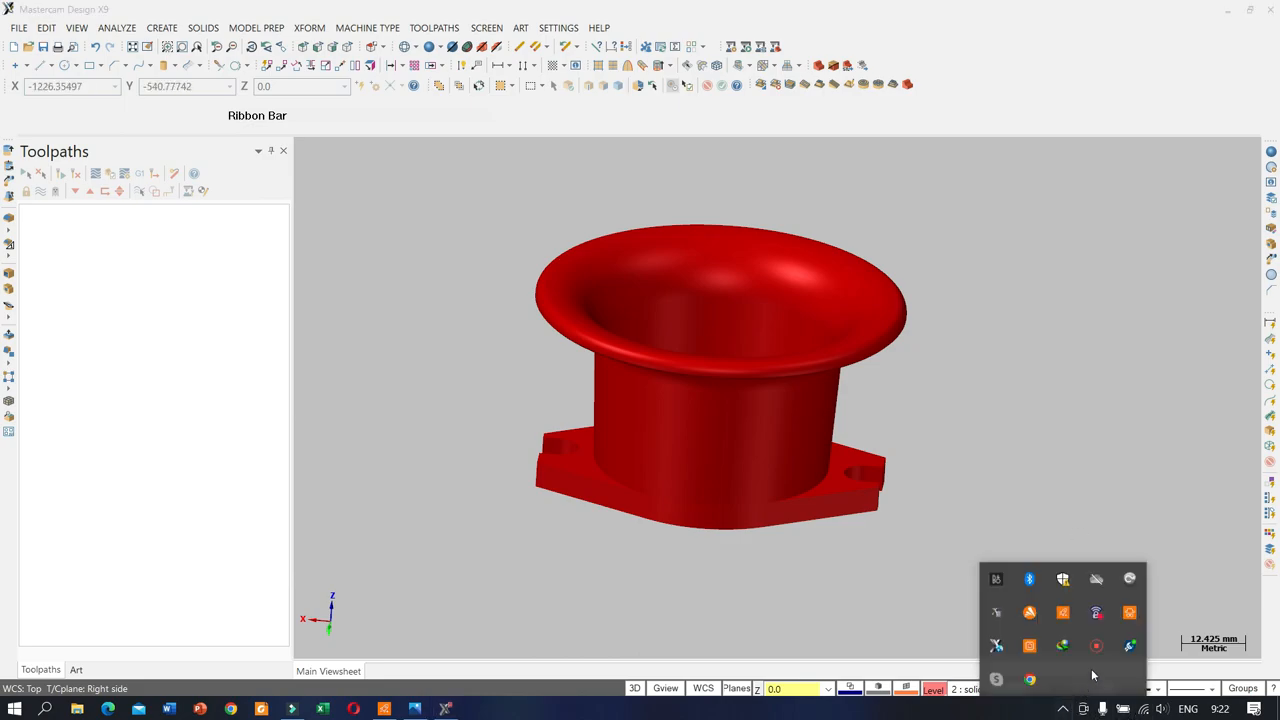